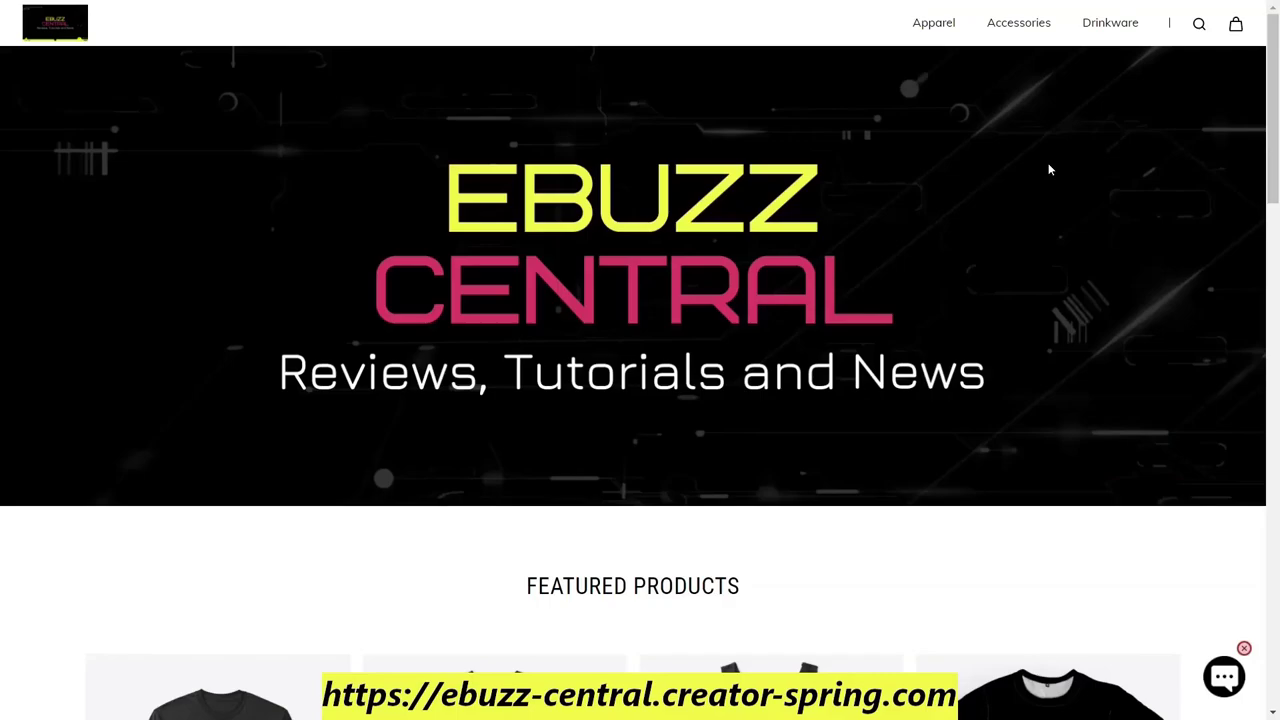
{"action": "scroll", "coordinate": [994, 194], "scroll_direction": "down", "scroll_amount": 6}
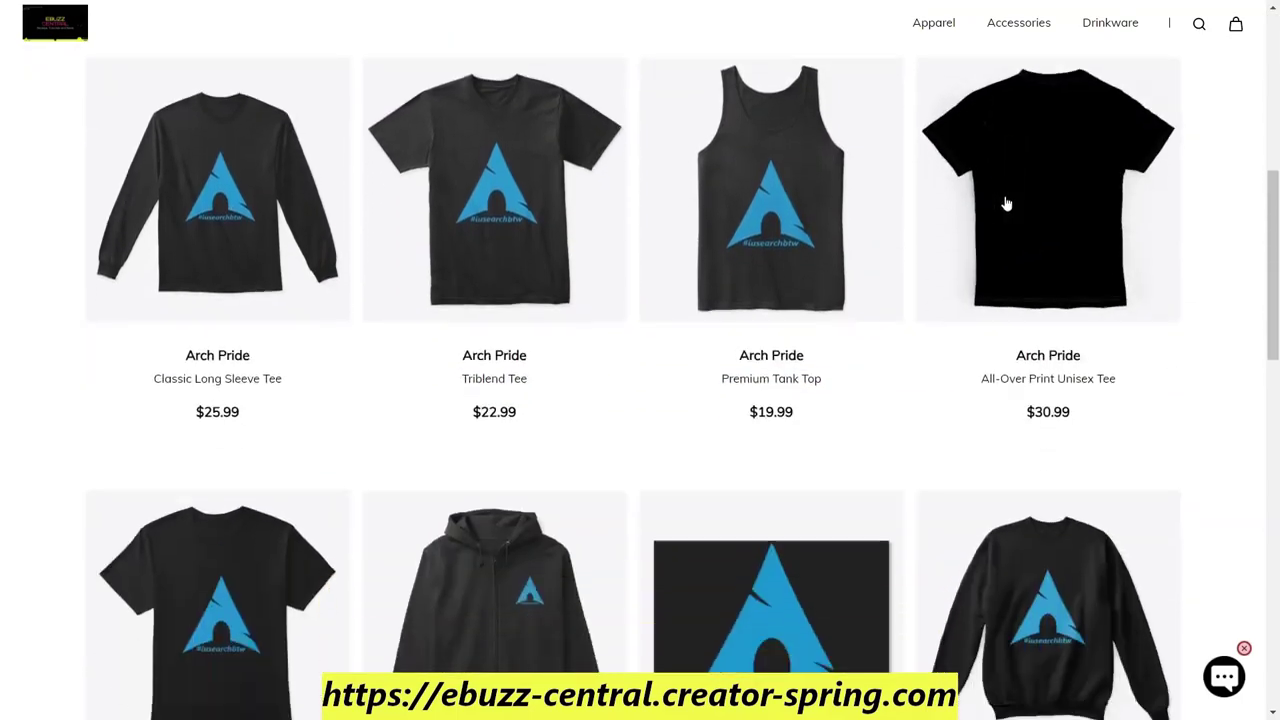
{"action": "scroll", "coordinate": [1006, 204], "scroll_direction": "up", "scroll_amount": 8}
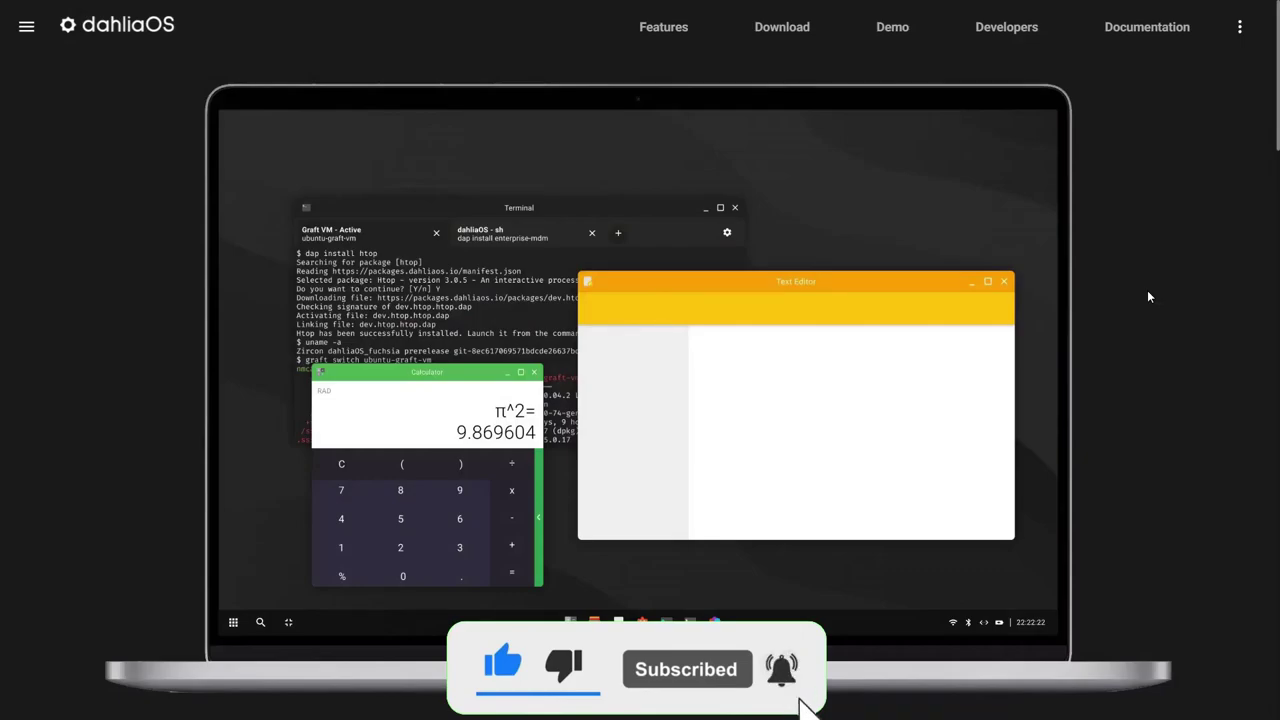
Scroll down the dahliaOS homepage past the feature sections to 'Still not convinced?'.
{"action": "scroll", "coordinate": [1170, 255], "scroll_direction": "down", "scroll_amount": 6}
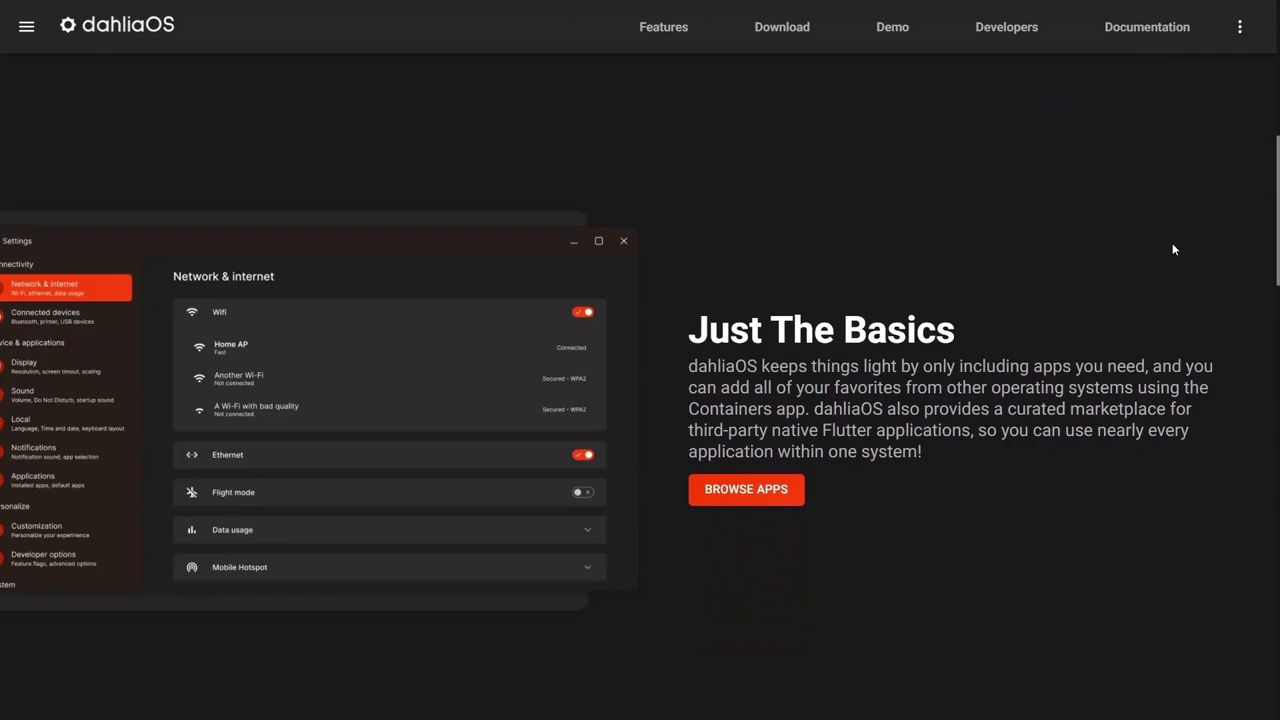
{"action": "scroll", "coordinate": [1174, 249], "scroll_direction": "down", "scroll_amount": 5}
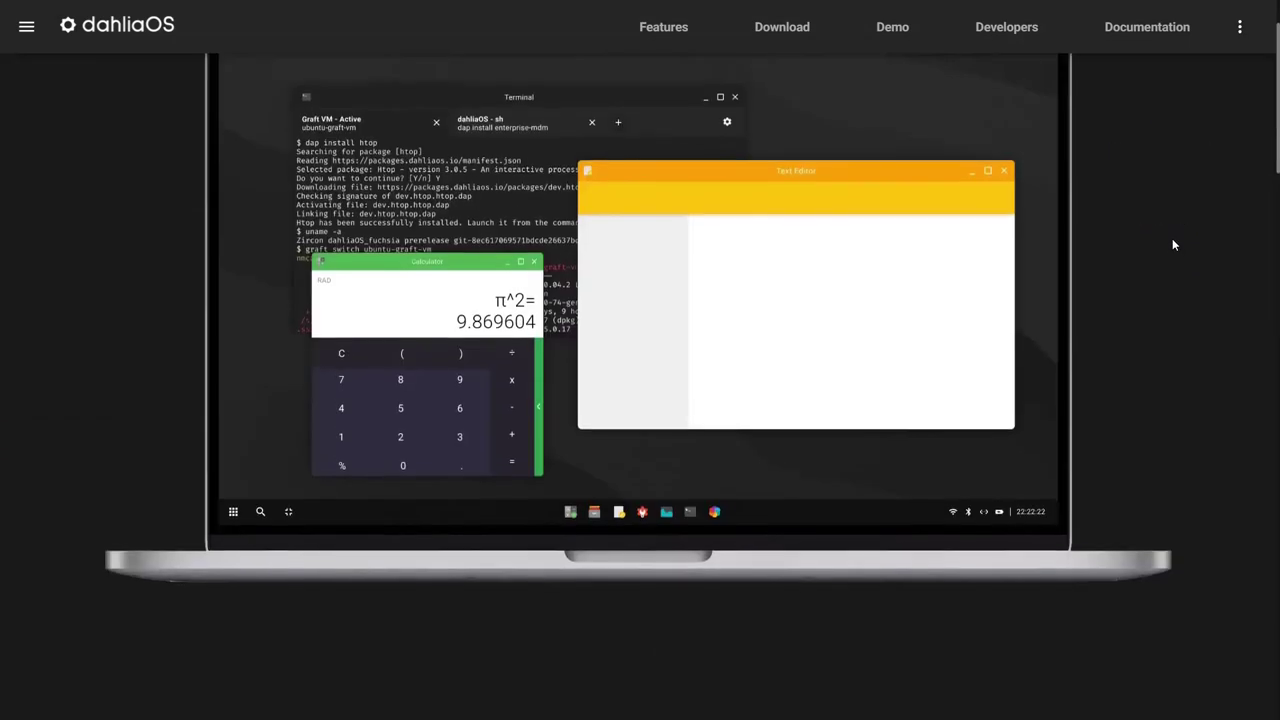
{"action": "scroll", "coordinate": [1174, 244], "scroll_direction": "down", "scroll_amount": 5}
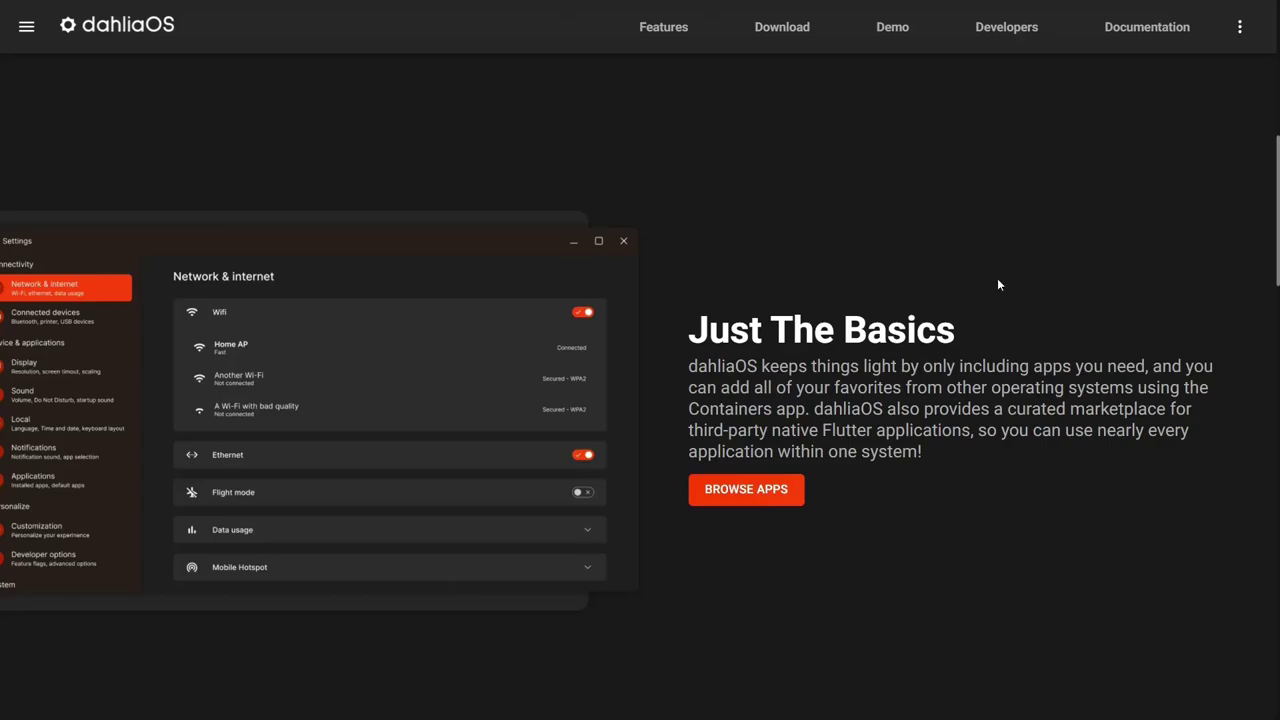
{"action": "scroll", "coordinate": [1034, 280], "scroll_direction": "down", "scroll_amount": 2}
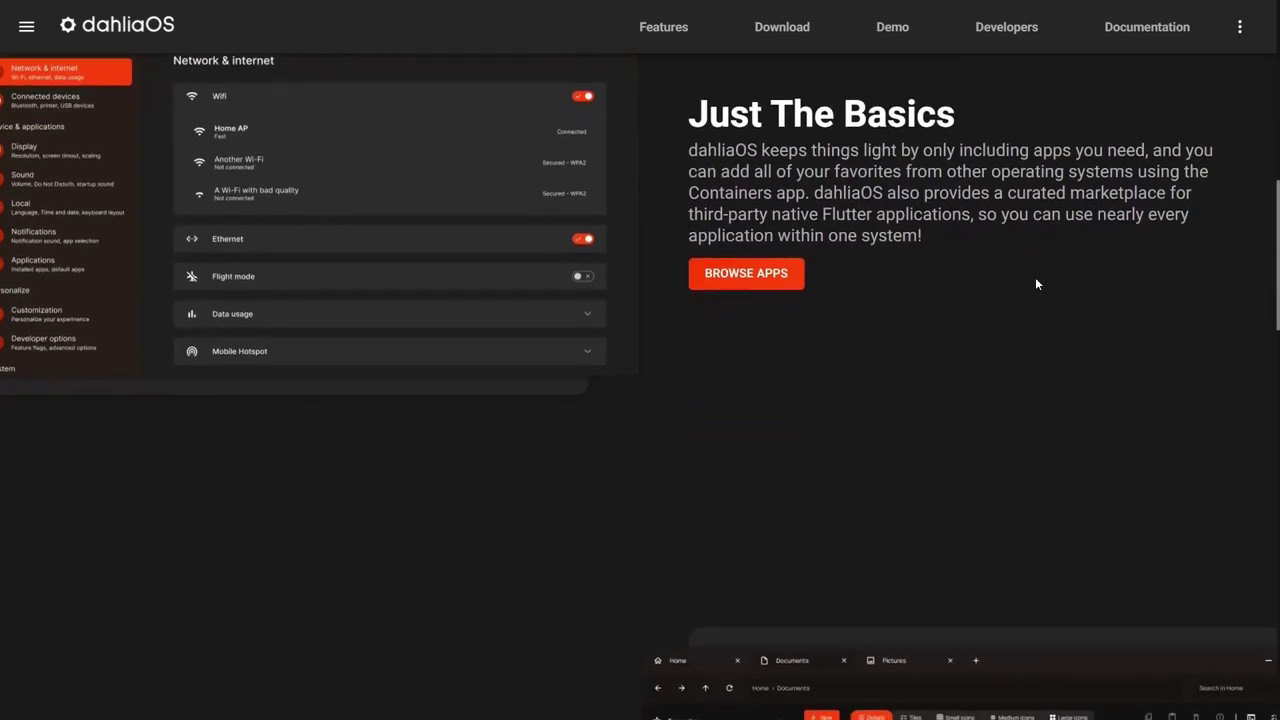
{"action": "scroll", "coordinate": [1005, 245], "scroll_direction": "down", "scroll_amount": 2}
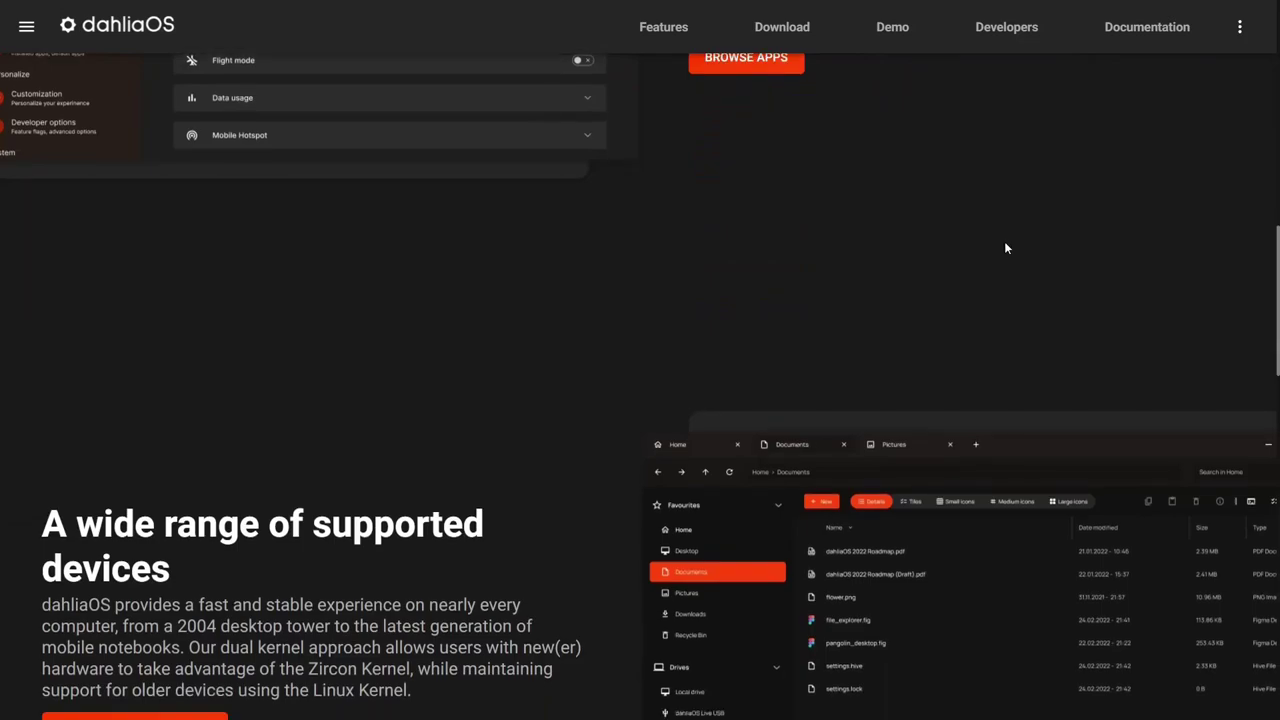
{"action": "scroll", "coordinate": [1006, 247], "scroll_direction": "down", "scroll_amount": 3}
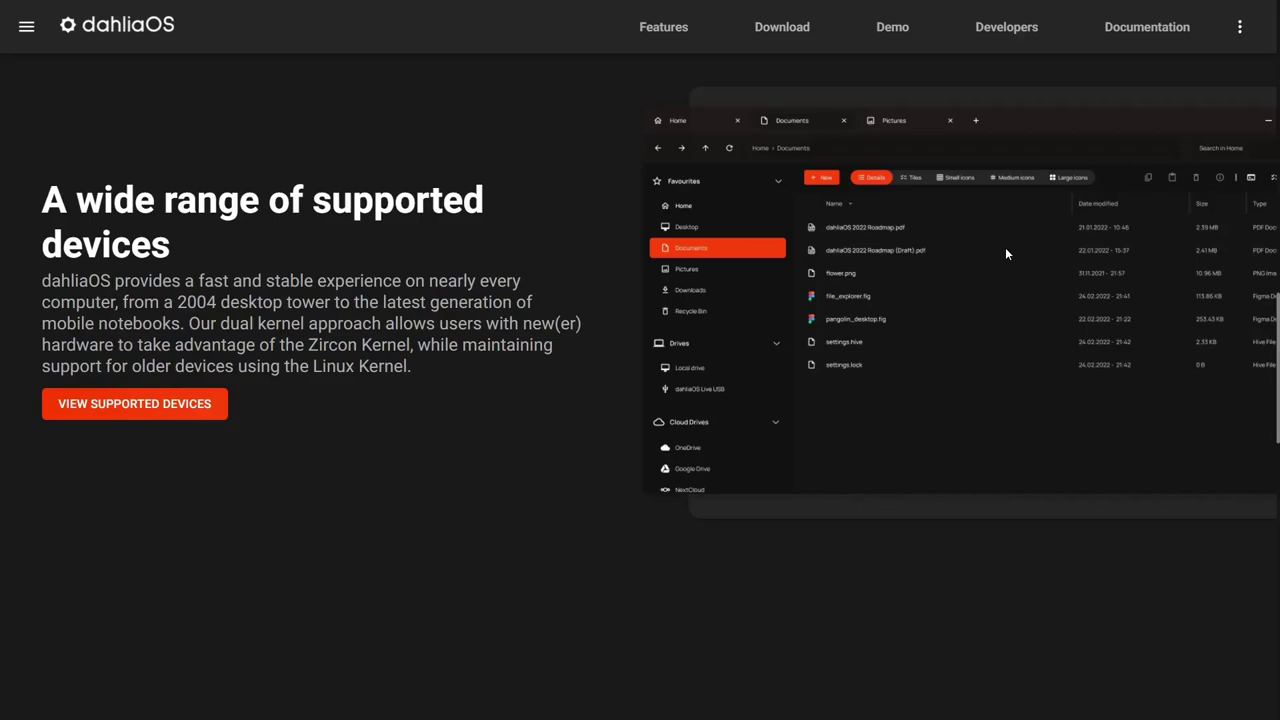
{"action": "scroll", "coordinate": [1005, 250], "scroll_direction": "down", "scroll_amount": 5}
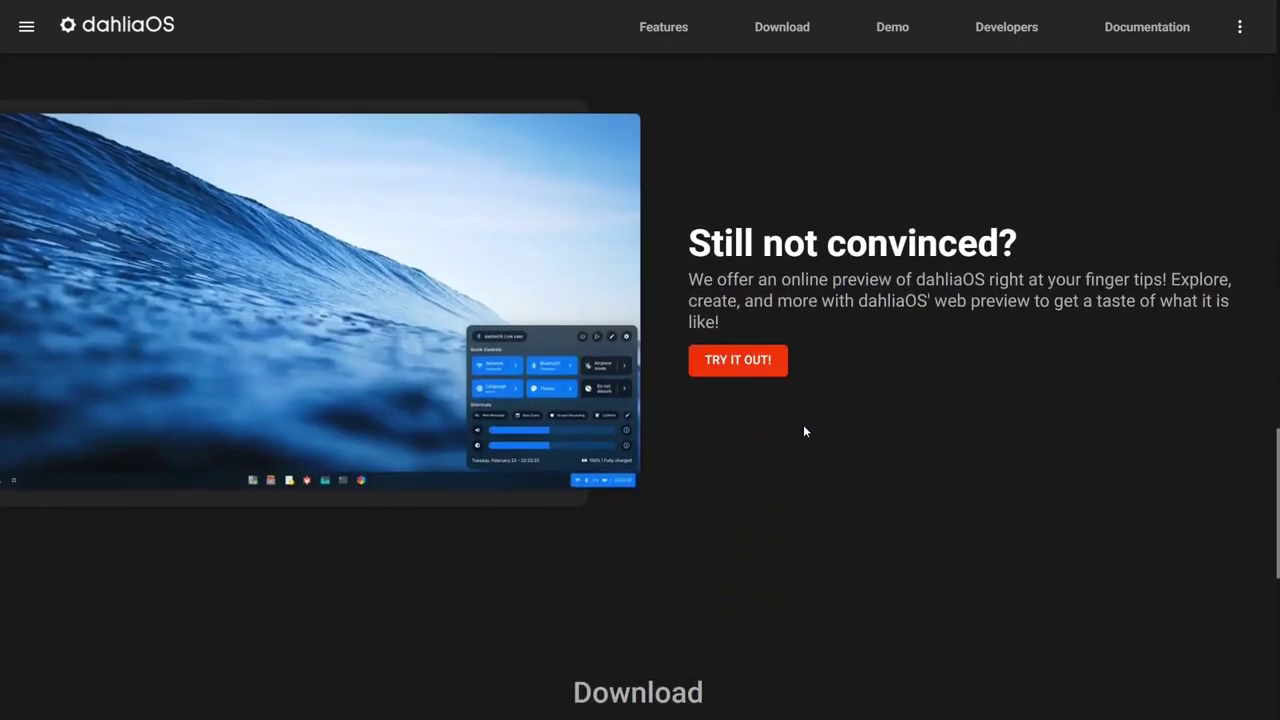
Launch the dahliaOS online web preview with 'TRY IT OUT!'.
{"action": "left_click", "coordinate": [724, 366]}
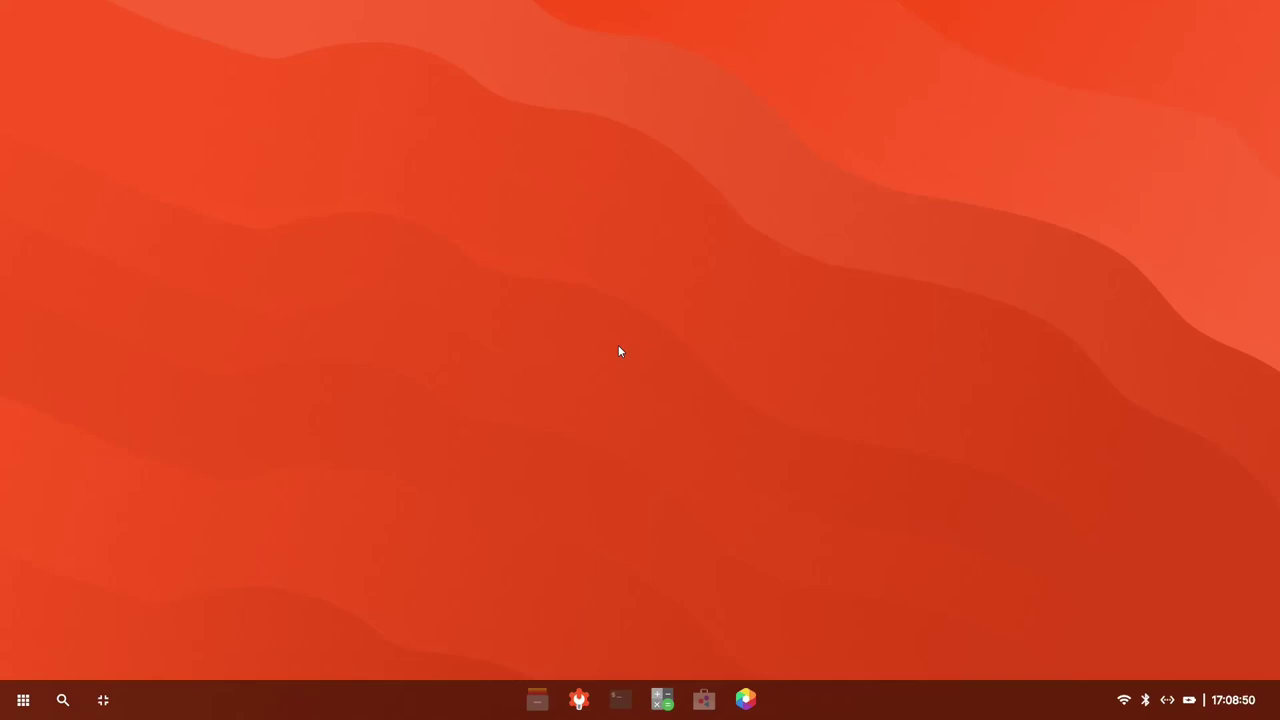
Visit the Download, Demo and Developers header links, ending at the Linux 220222 download section.
{"action": "scroll", "coordinate": [954, 335], "scroll_direction": "down", "scroll_amount": 7}
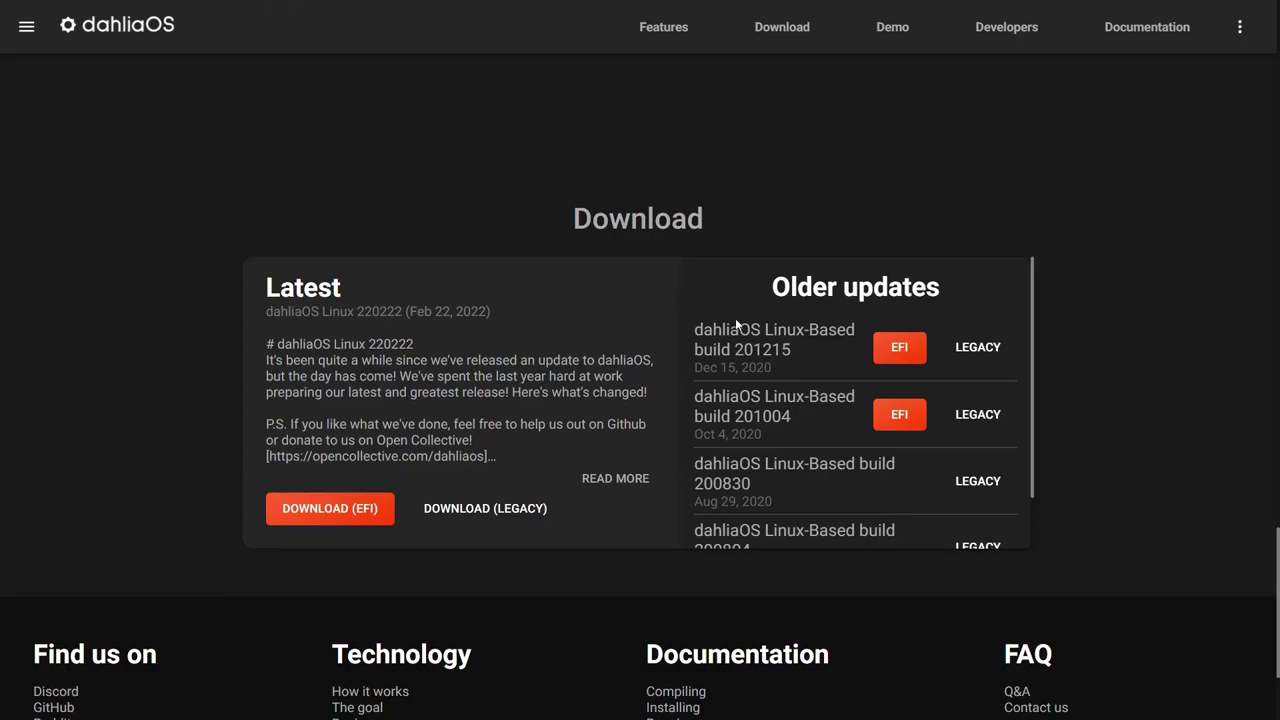
{"action": "scroll", "coordinate": [737, 322], "scroll_direction": "up", "scroll_amount": 10}
{"action": "scroll", "coordinate": [674, 34], "scroll_direction": "up", "scroll_amount": 4}
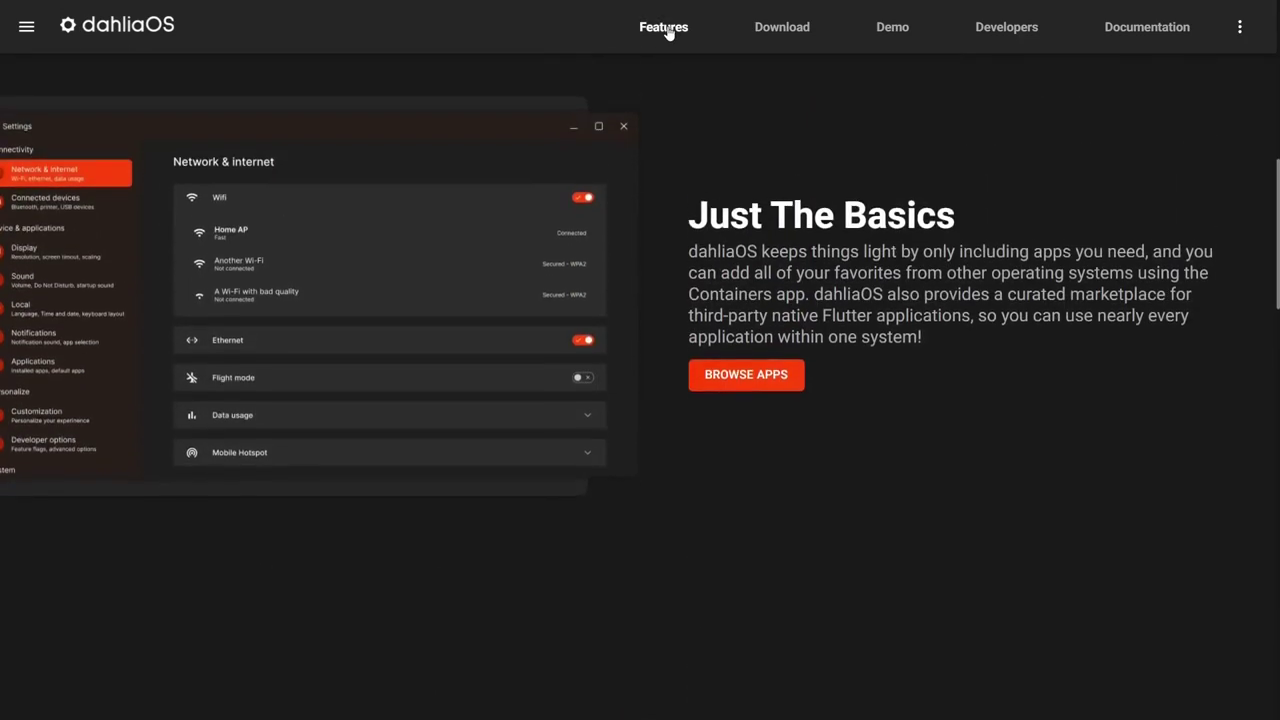
{"action": "left_click", "coordinate": [780, 29]}
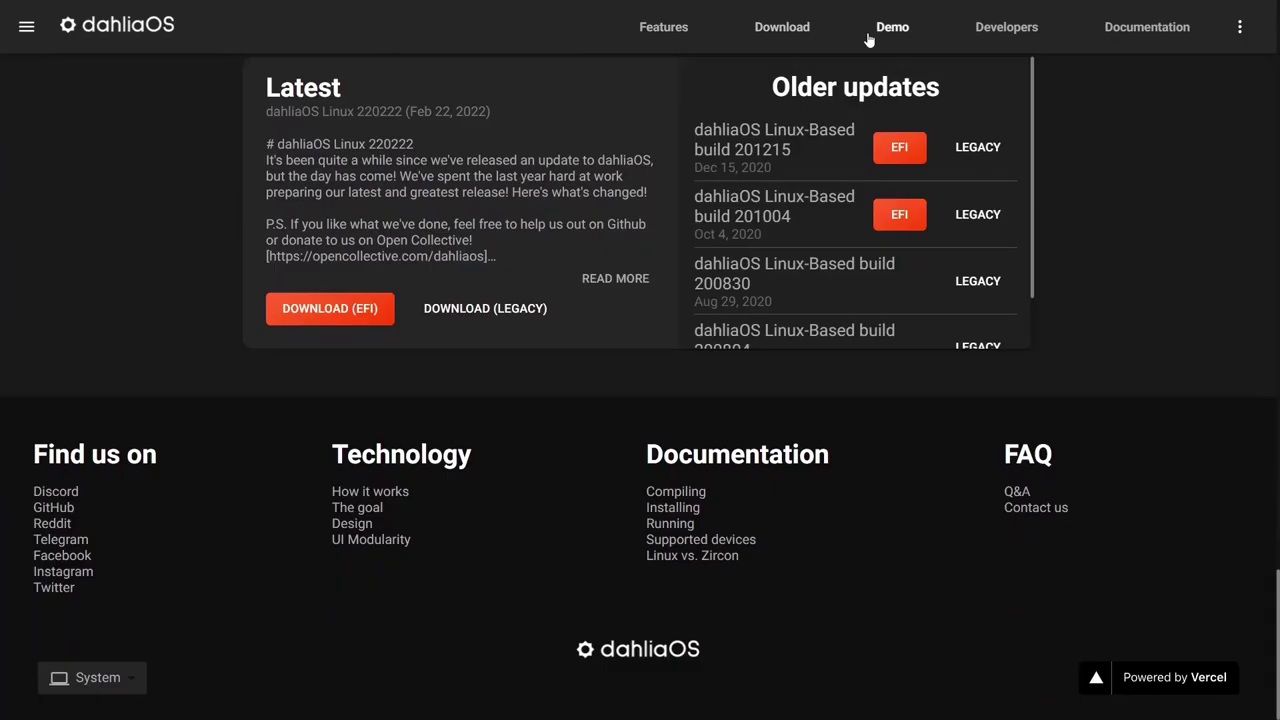
{"action": "left_click", "coordinate": [895, 32]}
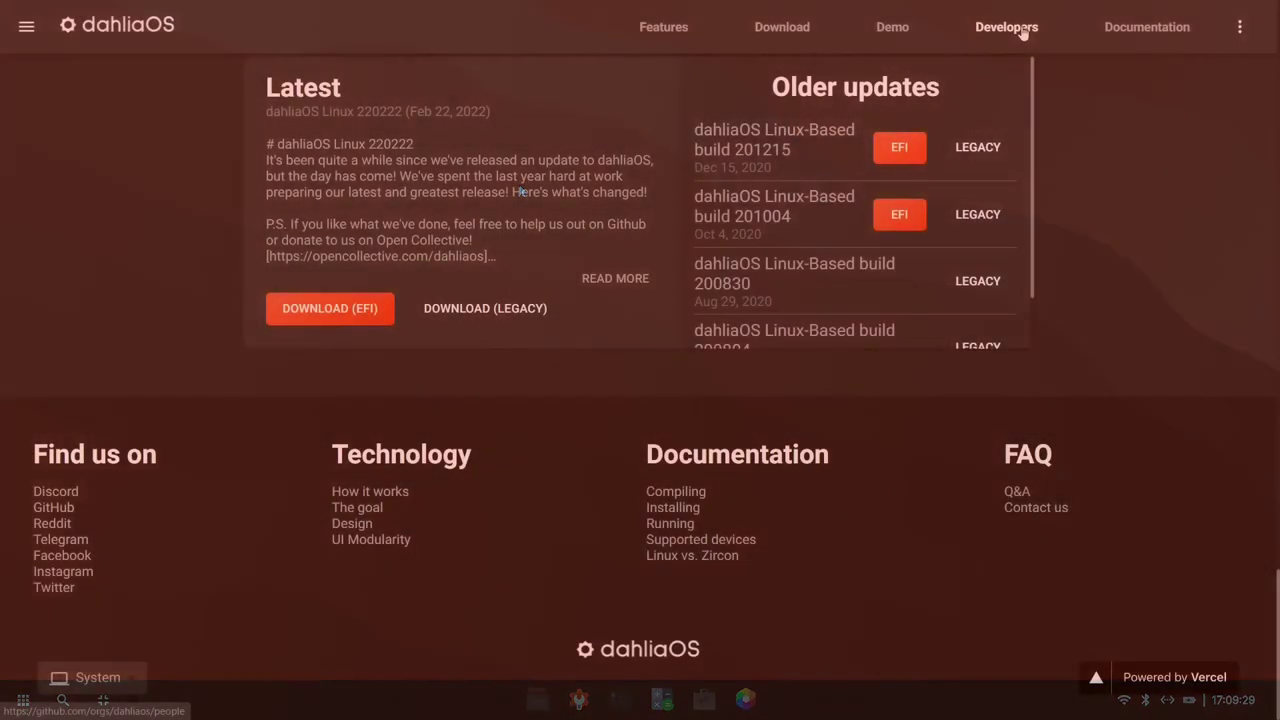
{"action": "left_click", "coordinate": [1022, 30]}
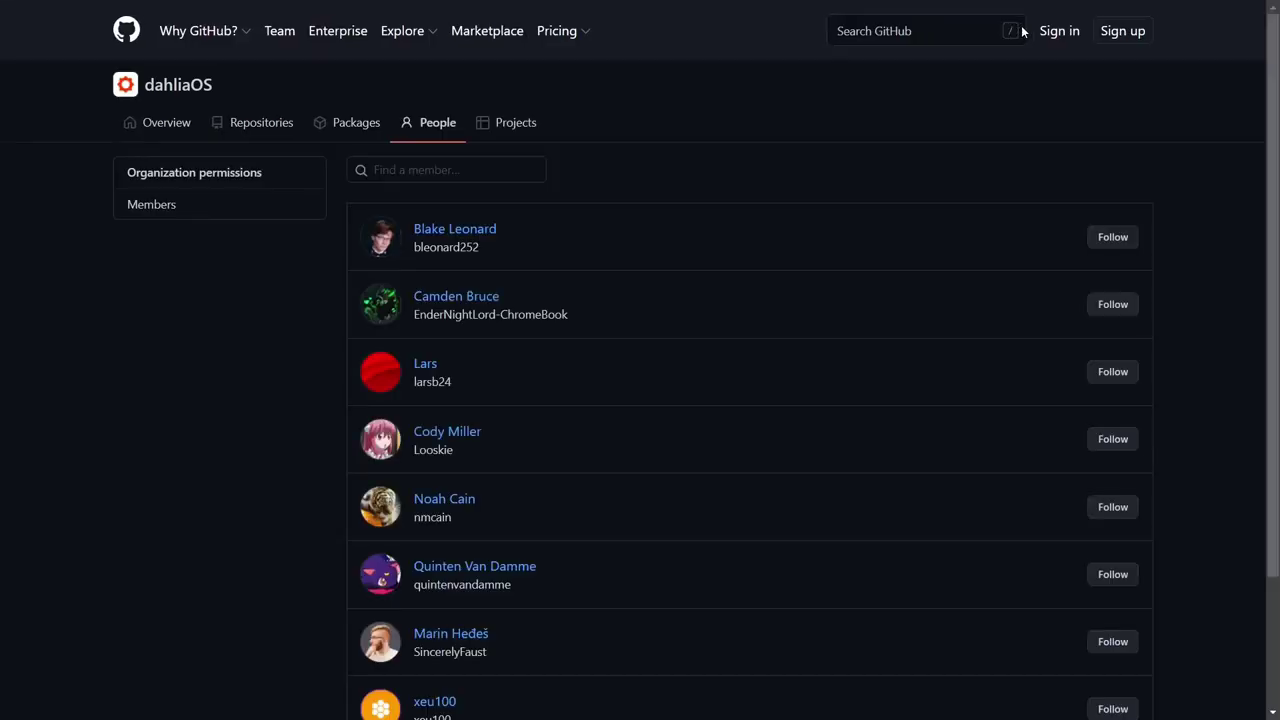
{"action": "scroll", "coordinate": [634, 372], "scroll_direction": "down", "scroll_amount": 3}
{"action": "scroll", "coordinate": [635, 373], "scroll_direction": "up", "scroll_amount": 3}
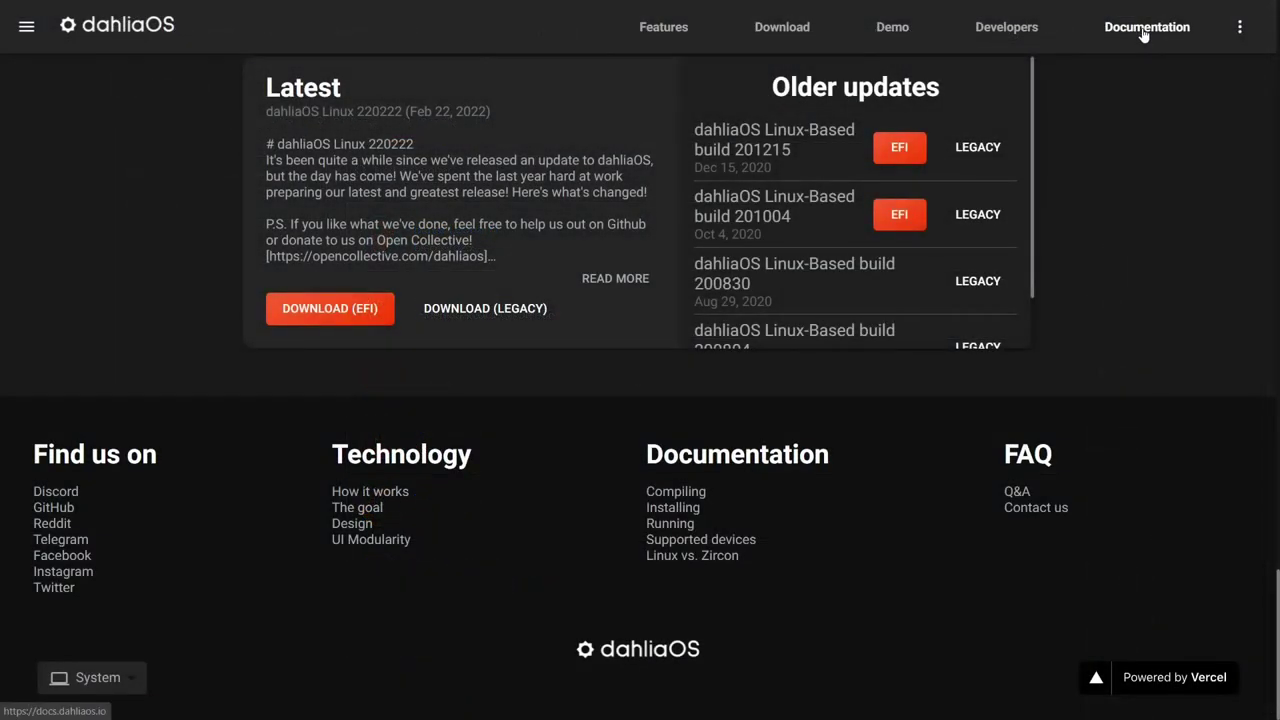
Open the dahliaOS Documentation site and scroll through its install, hardware and developer topics.
{"action": "left_click", "coordinate": [1143, 30]}
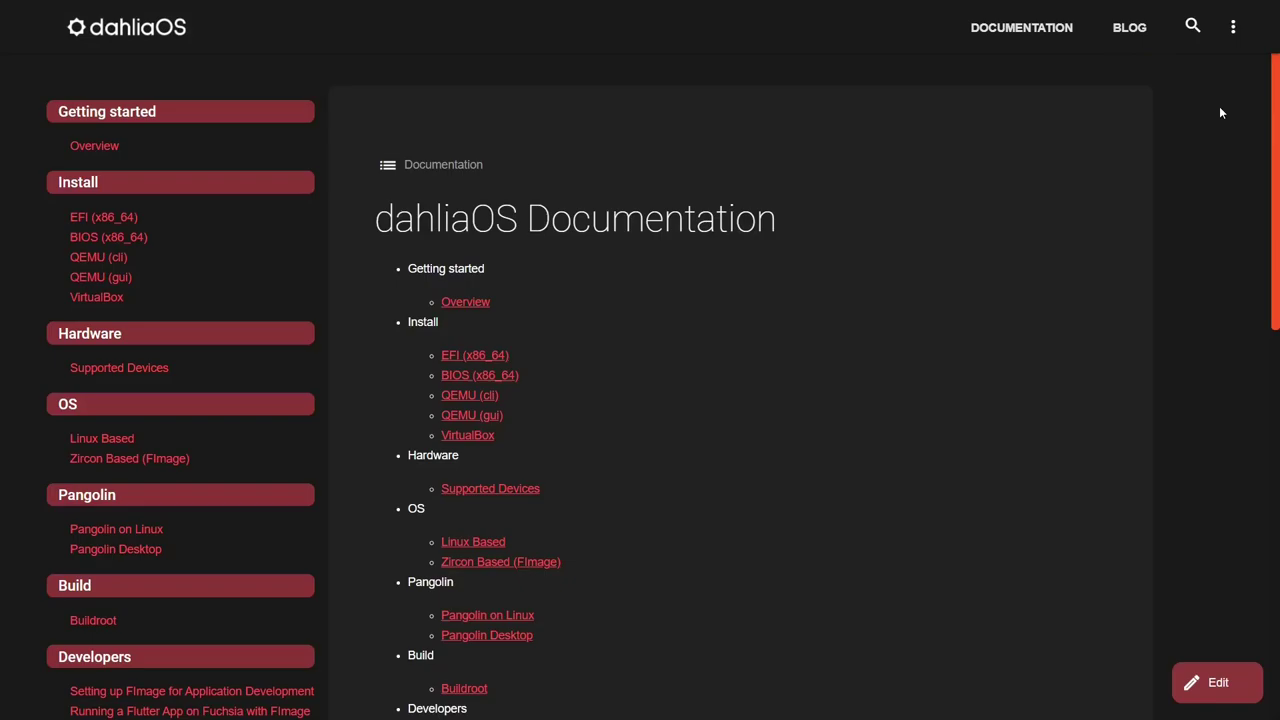
{"action": "scroll", "coordinate": [446, 207], "scroll_direction": "down", "scroll_amount": 10}
{"action": "scroll", "coordinate": [446, 201], "scroll_direction": "up", "scroll_amount": 10}
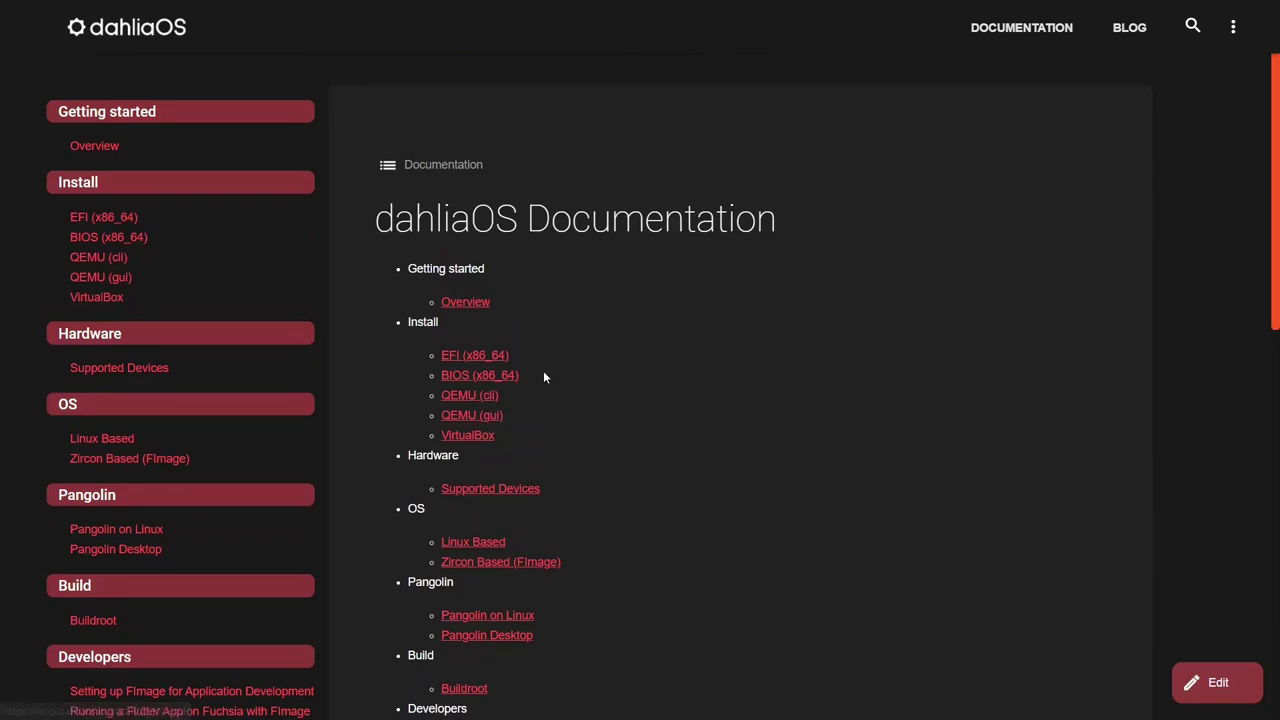
{"action": "scroll", "coordinate": [548, 372], "scroll_direction": "down", "scroll_amount": 10}
{"action": "scroll", "coordinate": [558, 388], "scroll_direction": "up", "scroll_amount": 10}
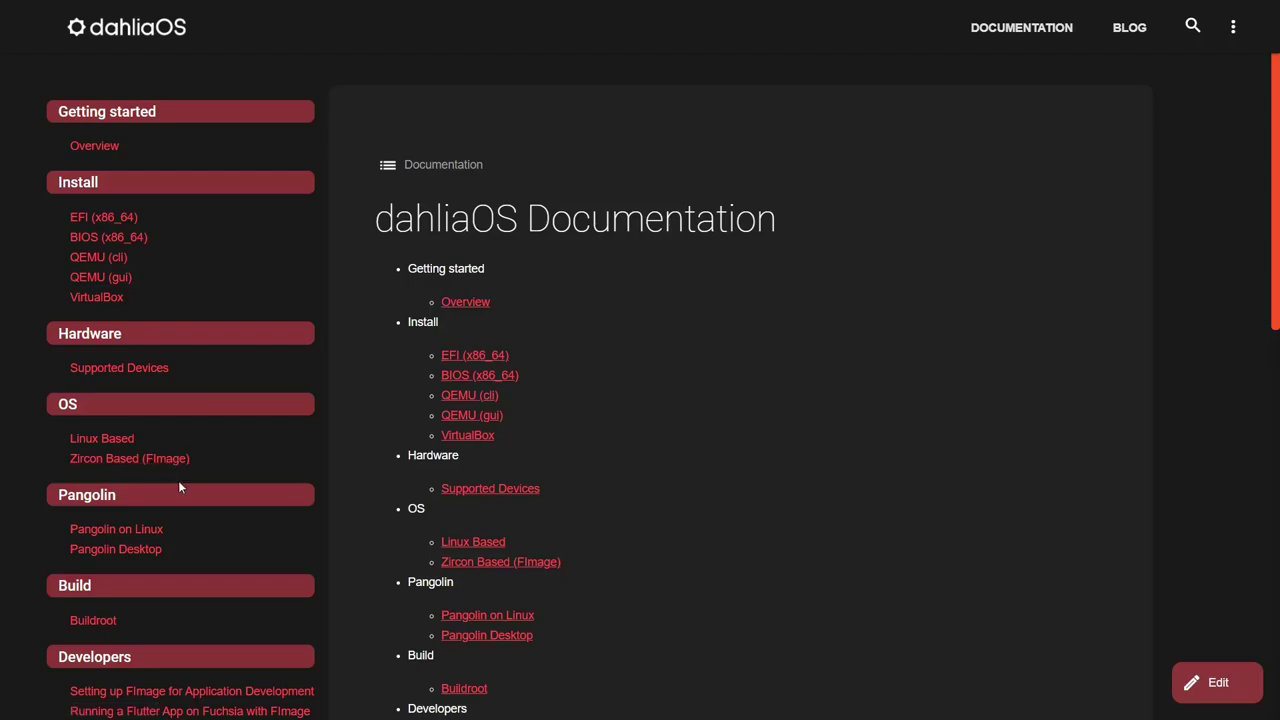
{"action": "scroll", "coordinate": [170, 505], "scroll_direction": "down", "scroll_amount": 2}
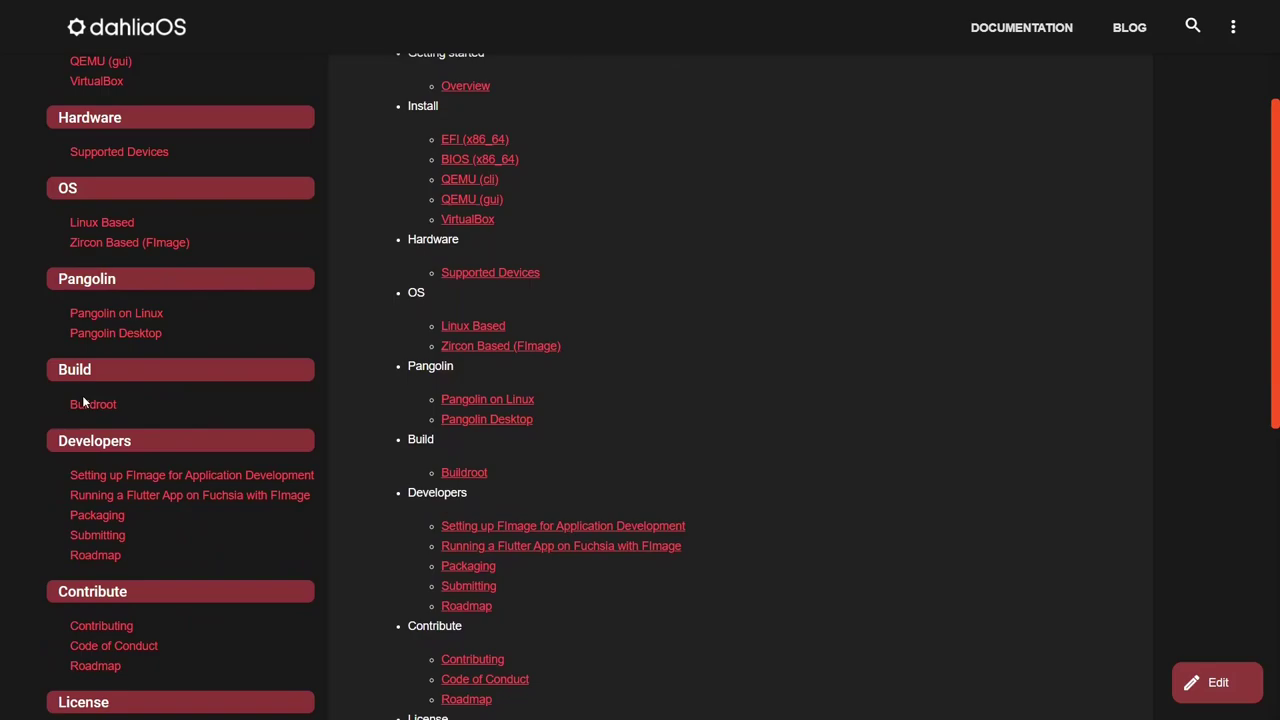
{"action": "scroll", "coordinate": [350, 500], "scroll_direction": "up", "scroll_amount": 2}
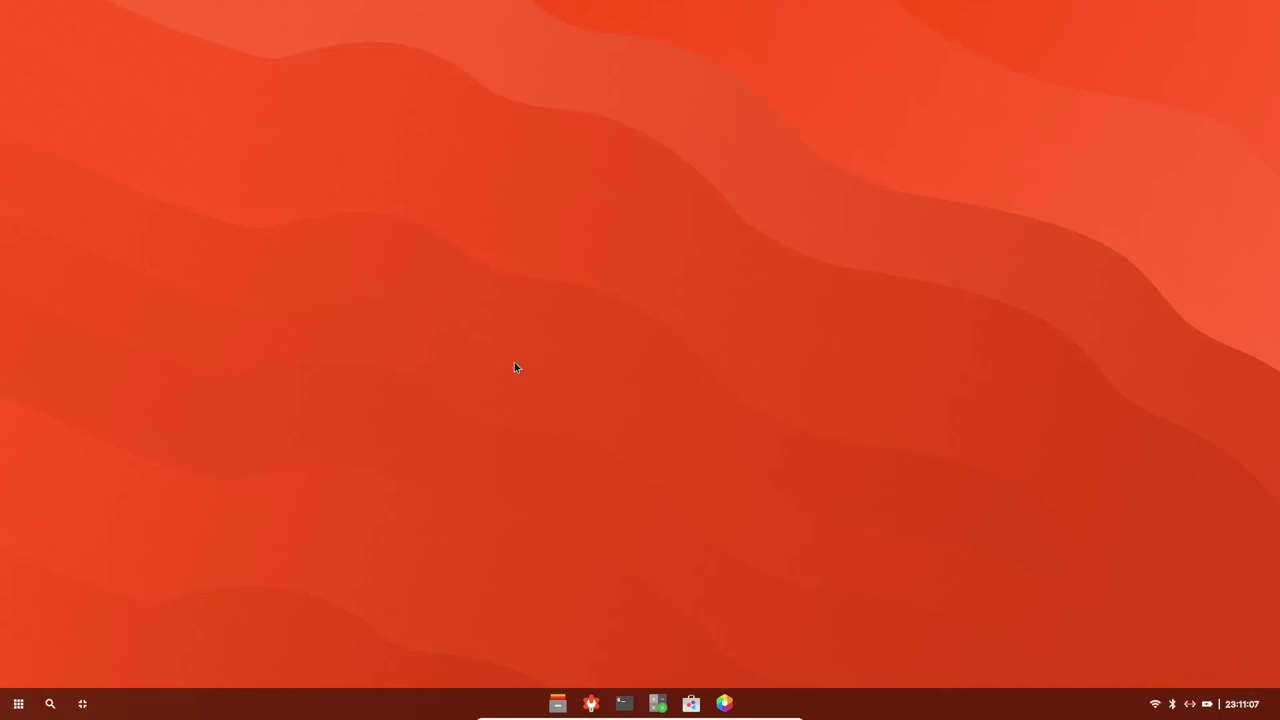
Set the red bubbles wallpaper via Change Wallpaper, glancing at the online wallpapers repository.
{"action": "right_click", "coordinate": [603, 148]}
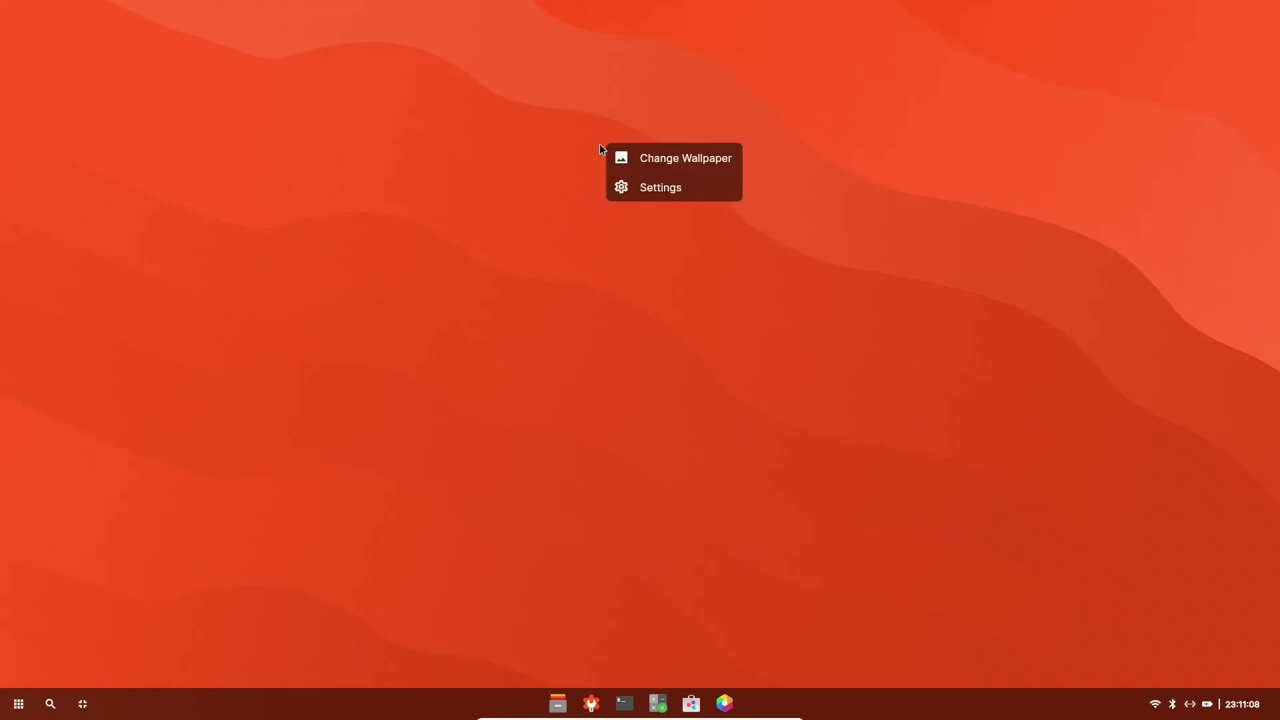
{"action": "left_click", "coordinate": [658, 165]}
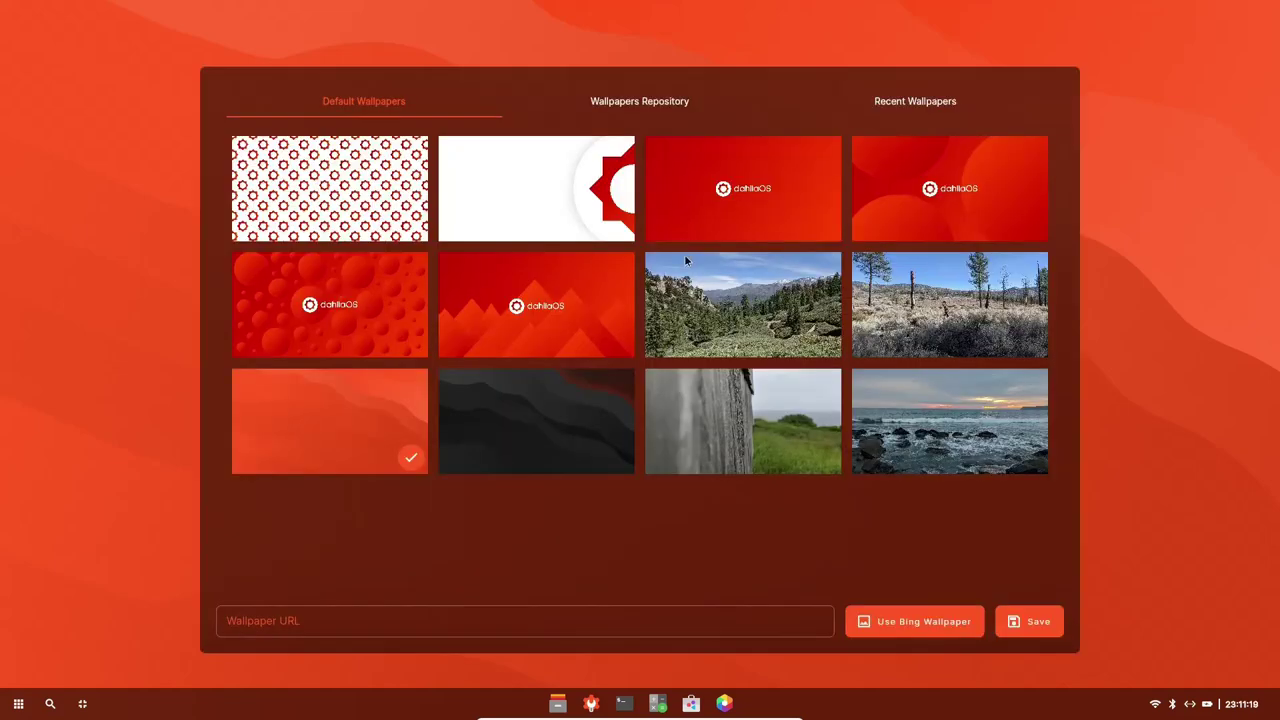
{"action": "left_click", "coordinate": [326, 292]}
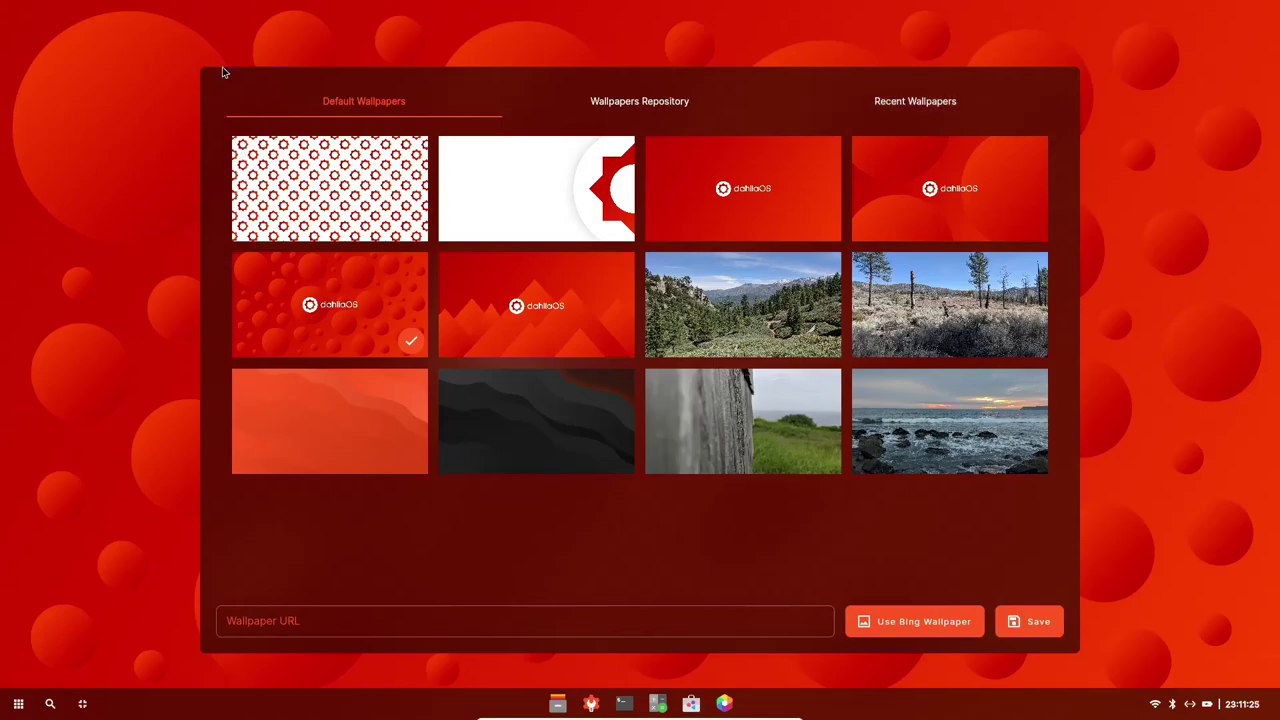
{"action": "left_click", "coordinate": [506, 108]}
{"action": "left_click", "coordinate": [1021, 620]}
Switch the wallpaper to the rocky seascape and reopen the picker to confirm it.
{"action": "right_click", "coordinate": [827, 413]}
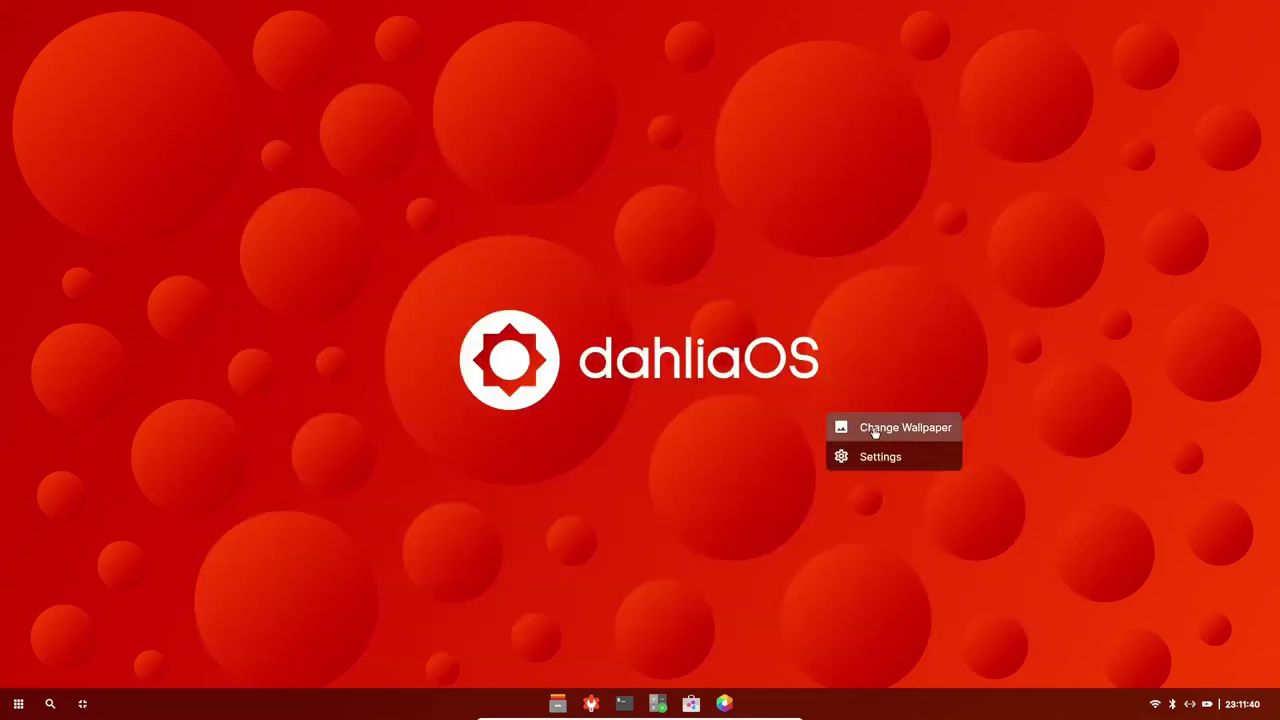
{"action": "left_click", "coordinate": [870, 430]}
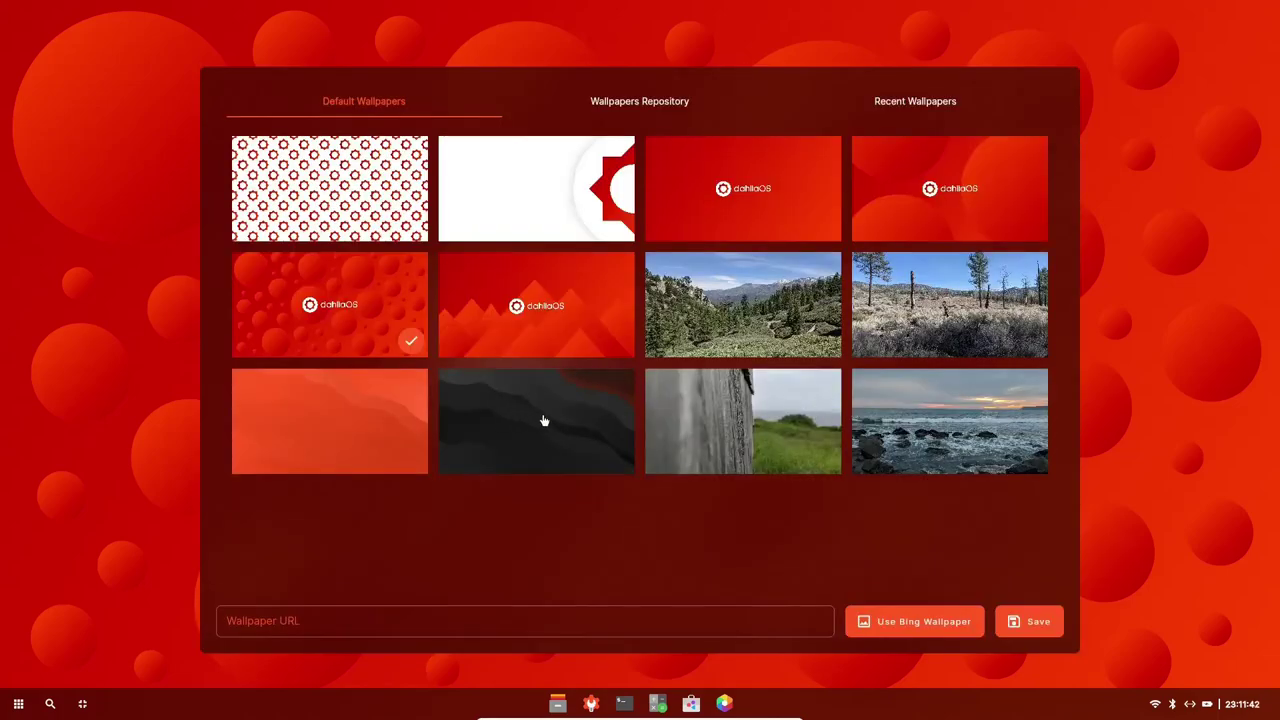
{"action": "left_click", "coordinate": [925, 428]}
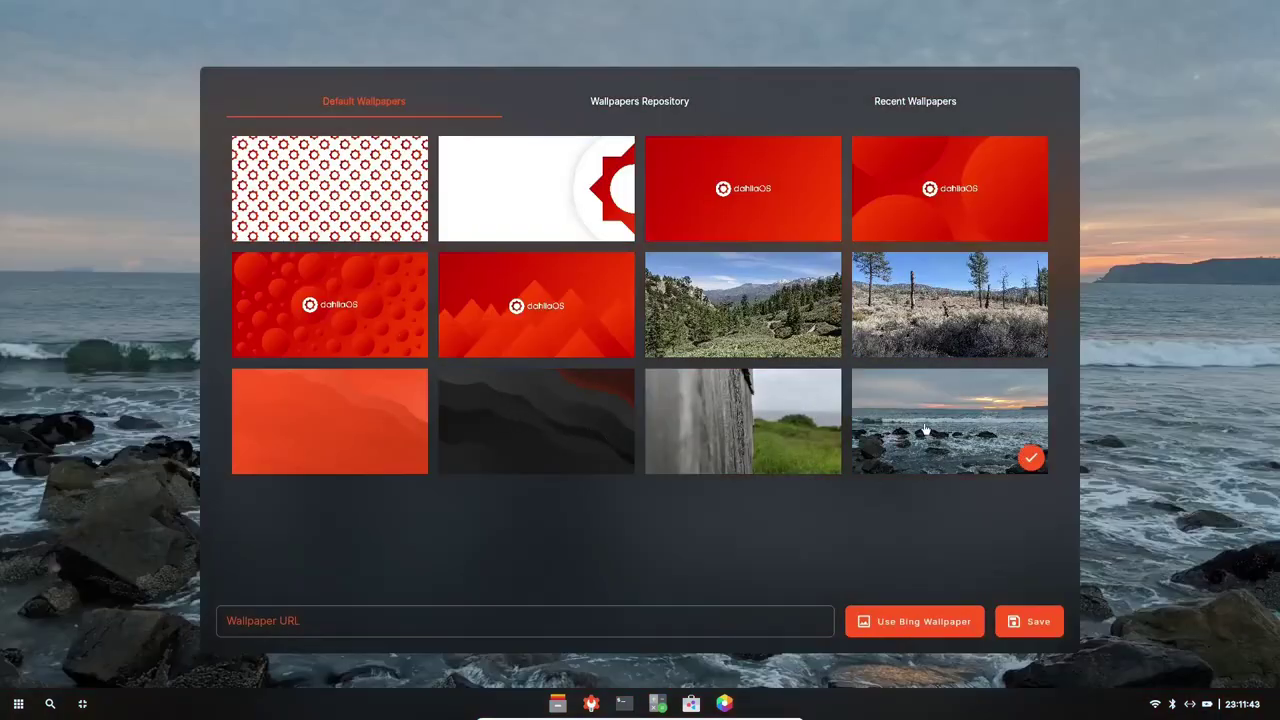
{"action": "left_click", "coordinate": [1030, 621]}
{"action": "right_click", "coordinate": [518, 262]}
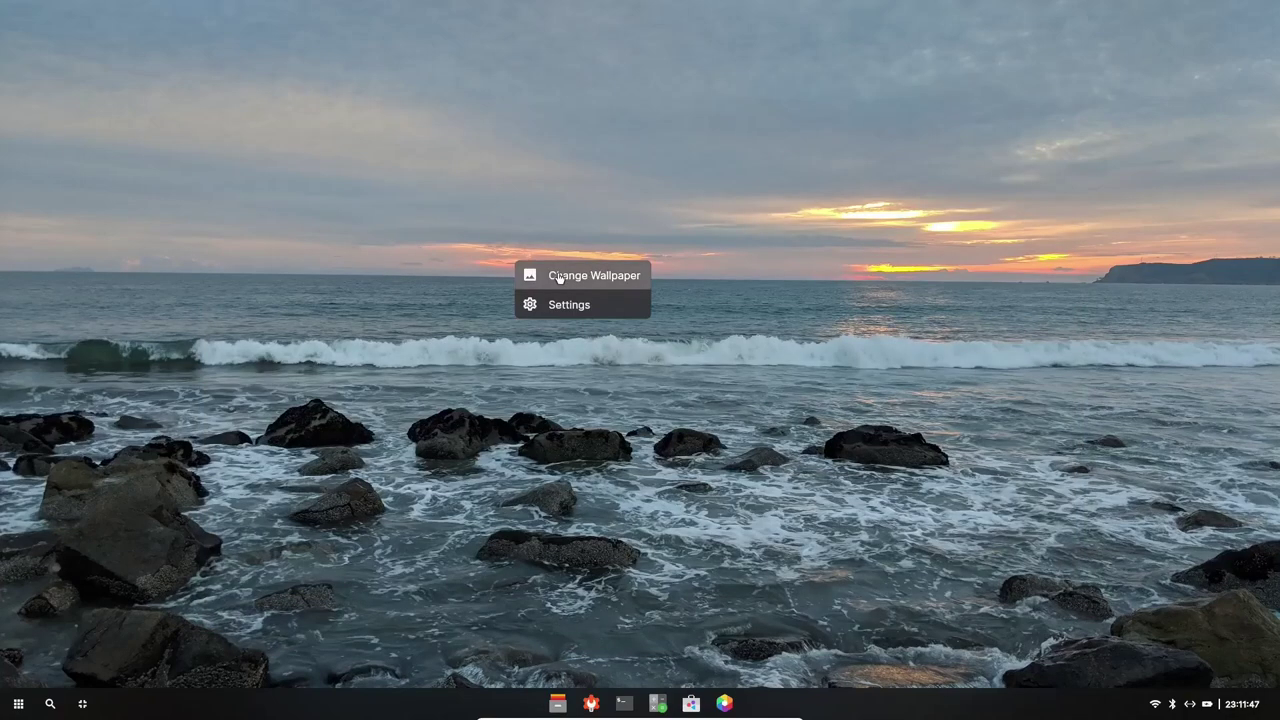
{"action": "left_click", "coordinate": [559, 277]}
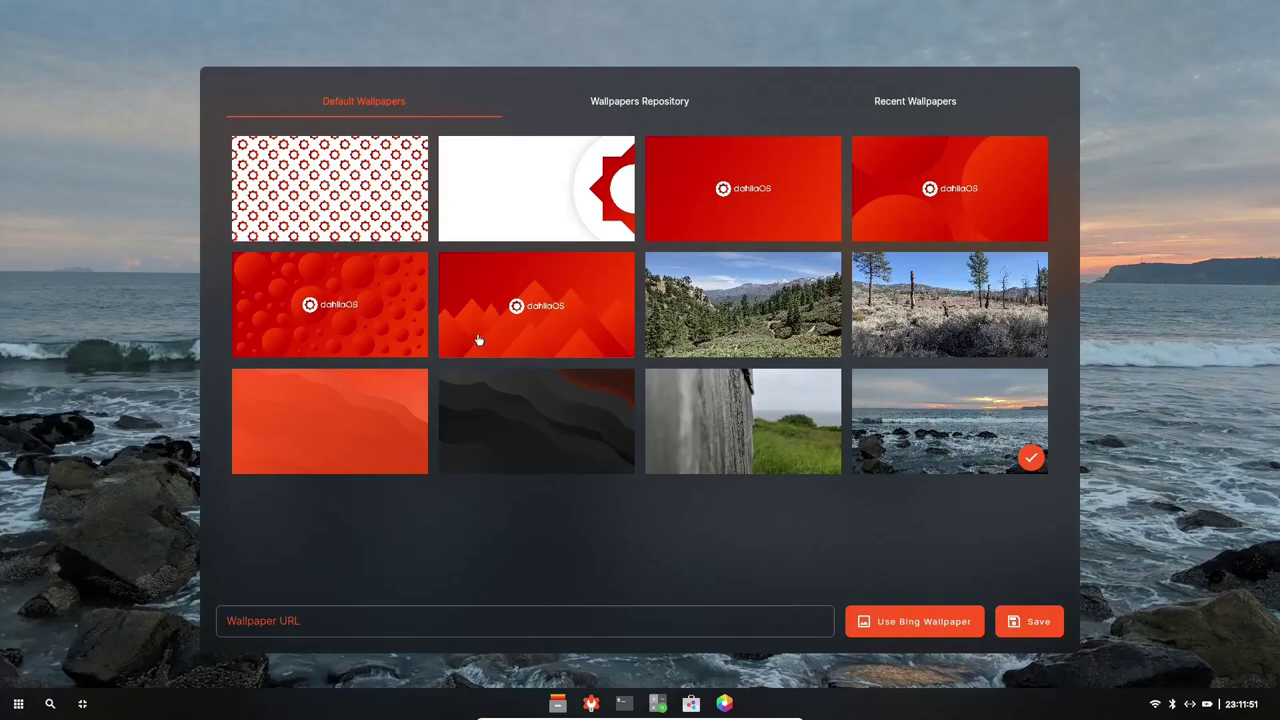
Try the dark wavy and orange wave wallpapers, browse Recent, then apply the Bing wallpaper.
{"action": "left_click", "coordinate": [530, 430]}
{"action": "left_click", "coordinate": [1038, 621]}
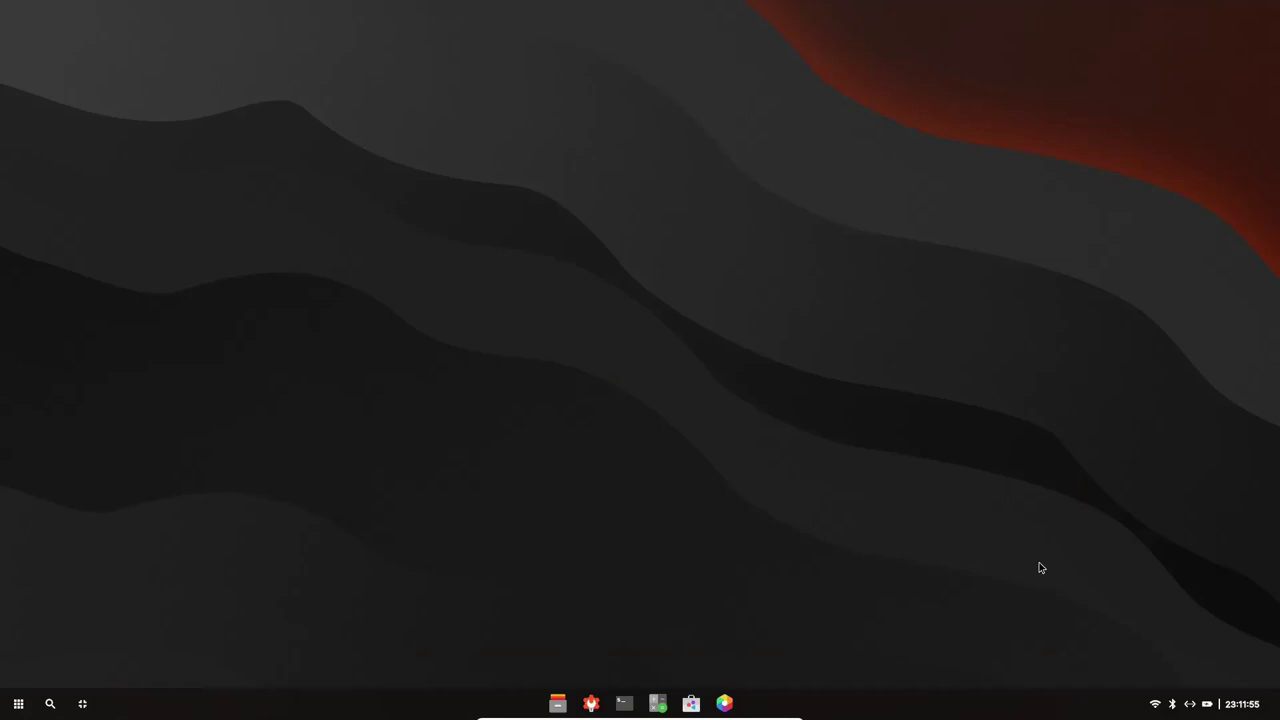
{"action": "right_click", "coordinate": [620, 264]}
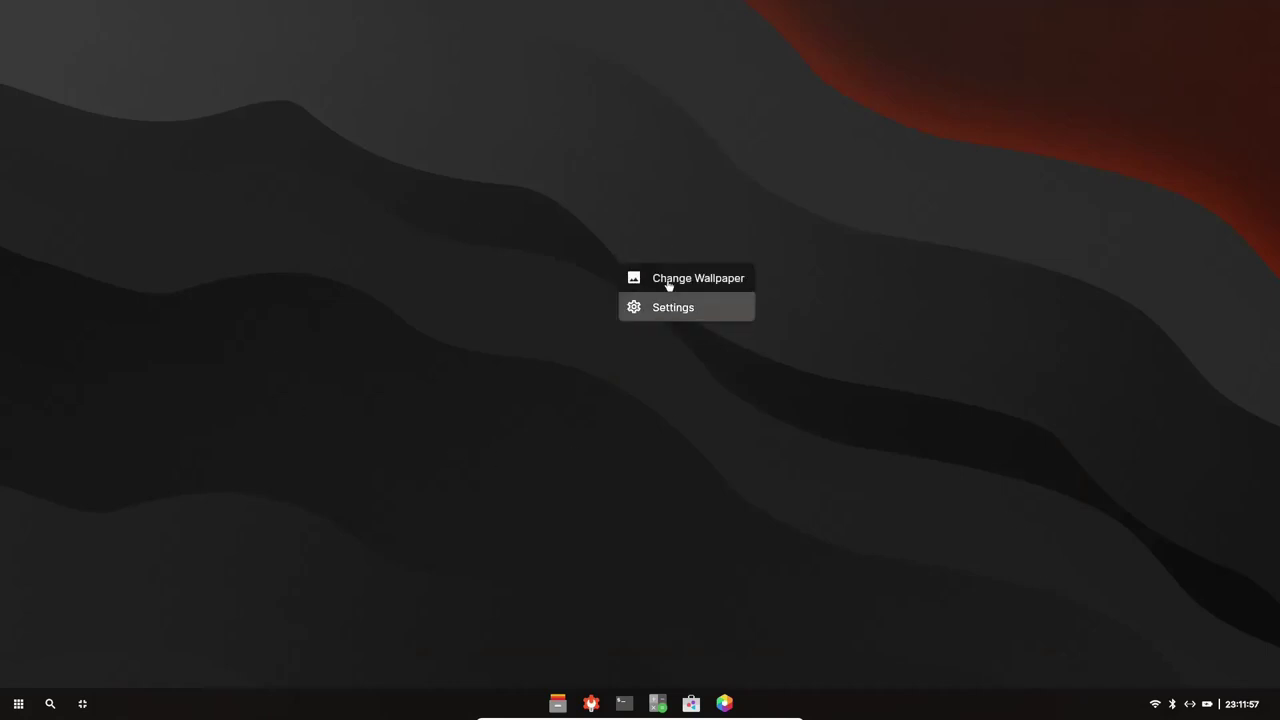
{"action": "left_click", "coordinate": [665, 279]}
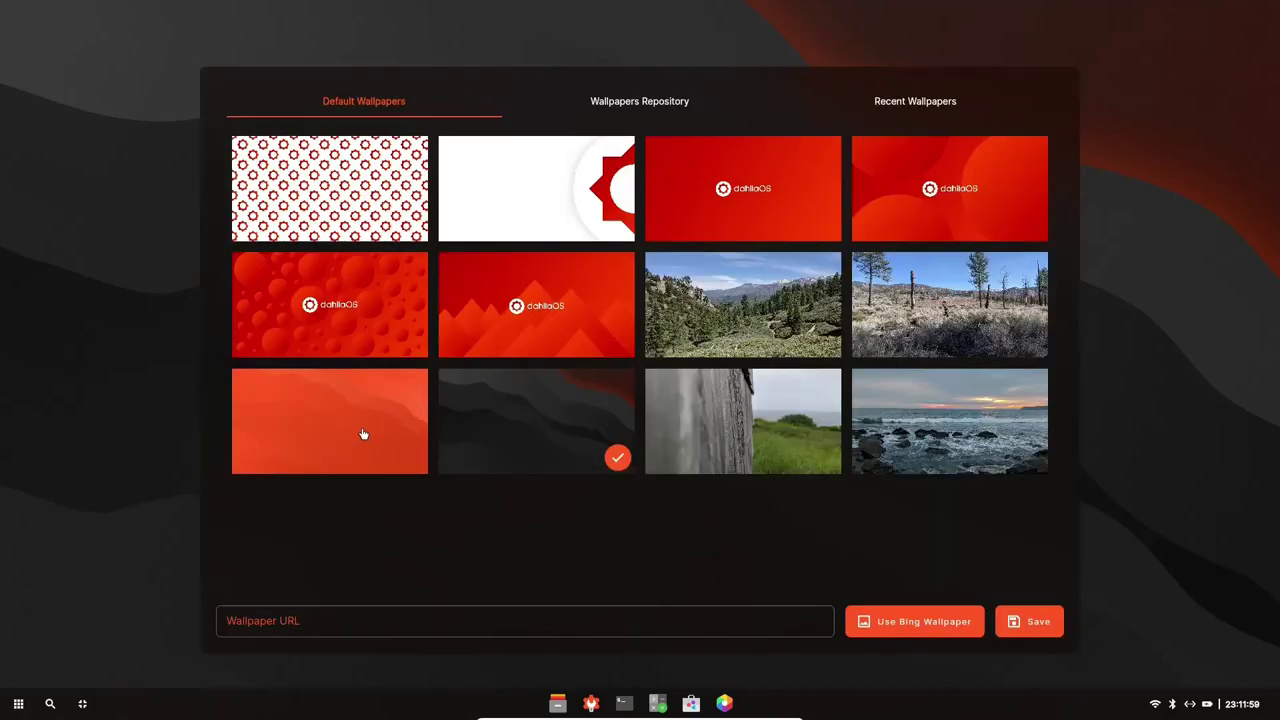
{"action": "left_click", "coordinate": [362, 434]}
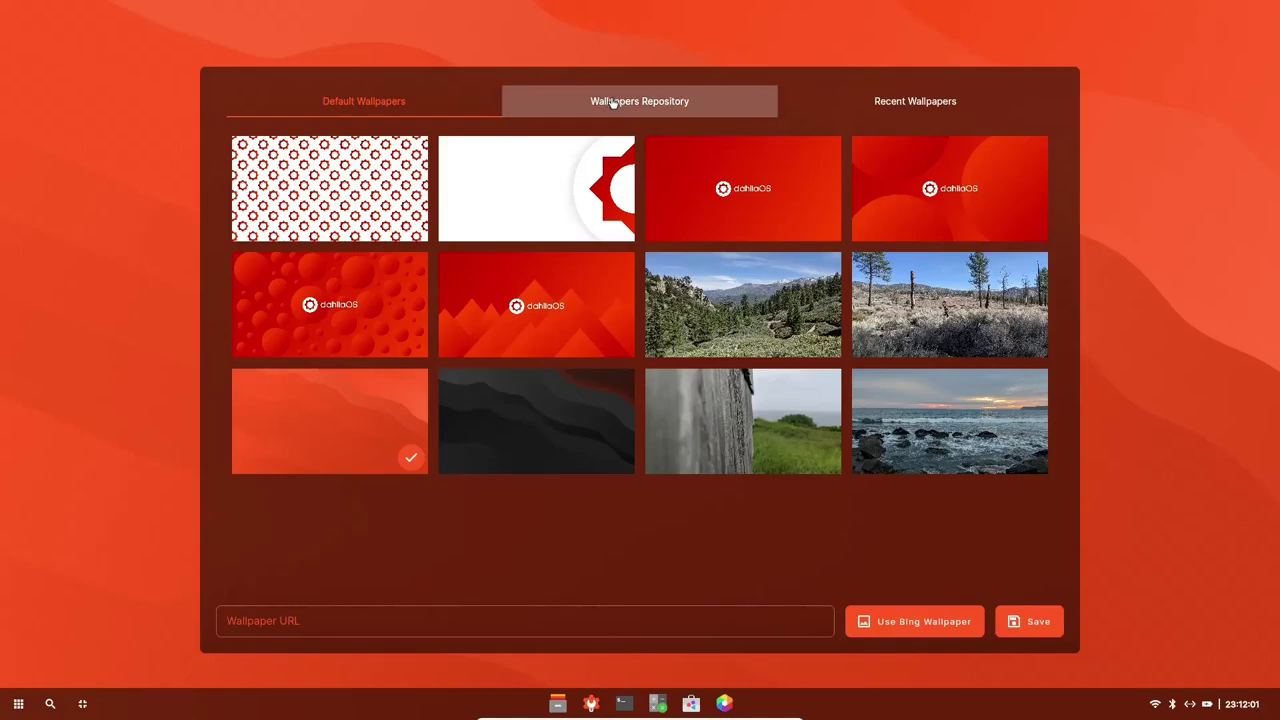
{"action": "left_click", "coordinate": [916, 103]}
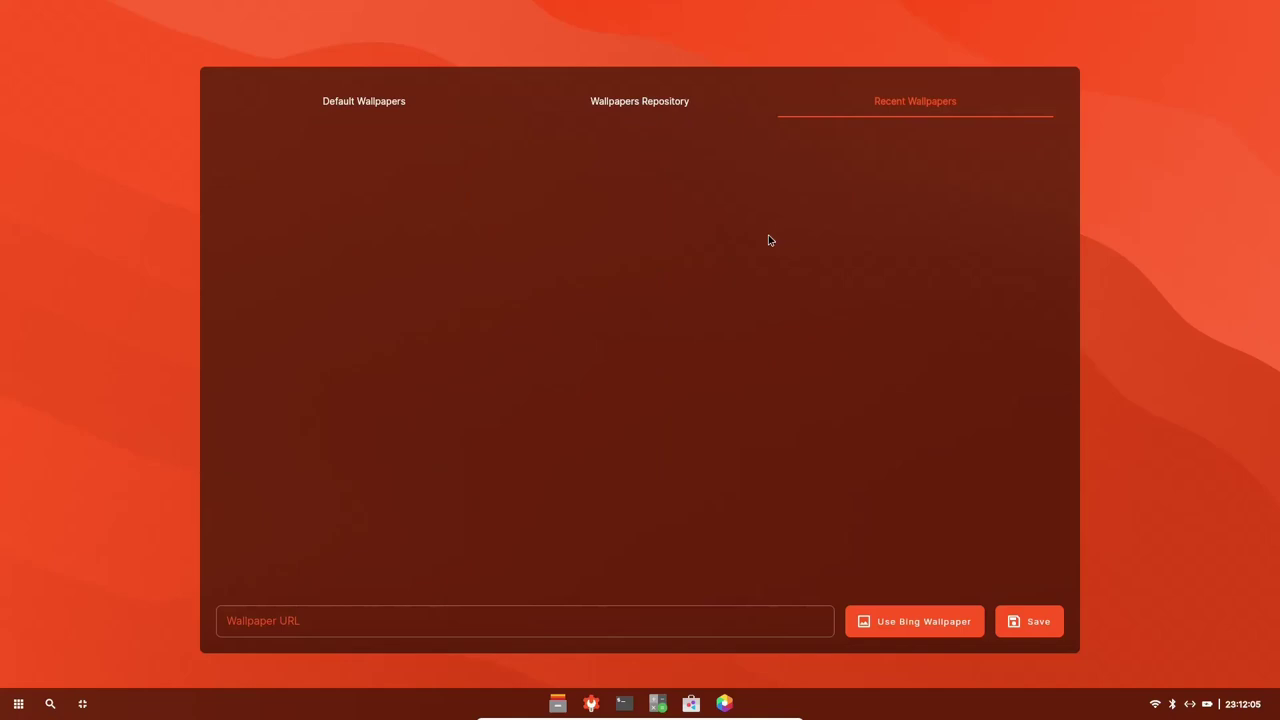
{"action": "left_click", "coordinate": [351, 103]}
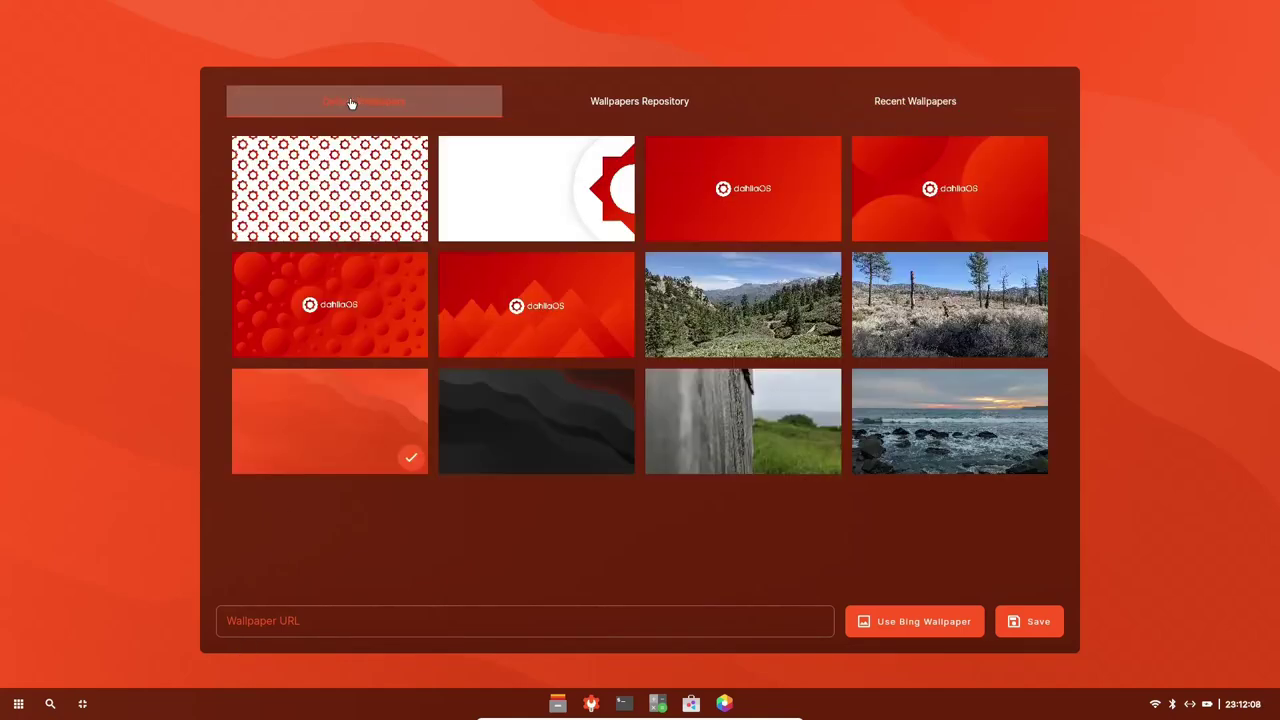
{"action": "left_click", "coordinate": [909, 627]}
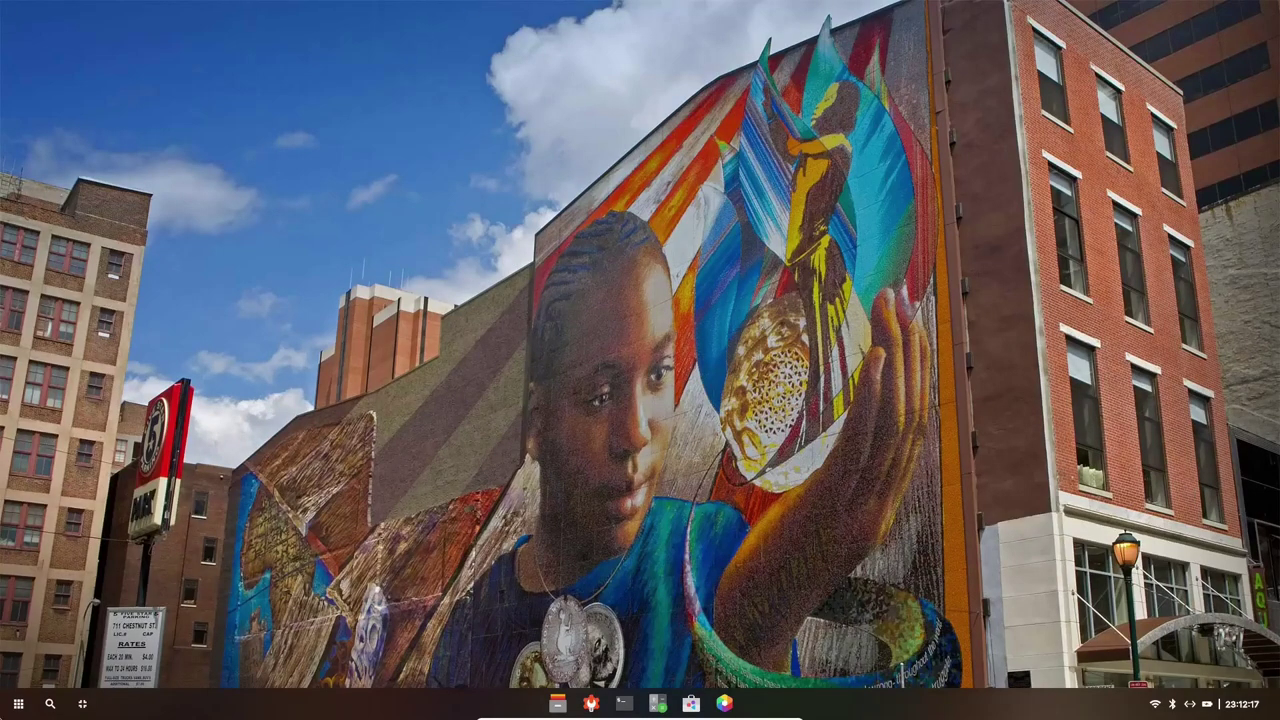
Pick the red wave design in the wallpaper picker and save it.
{"action": "right_click", "coordinate": [554, 208]}
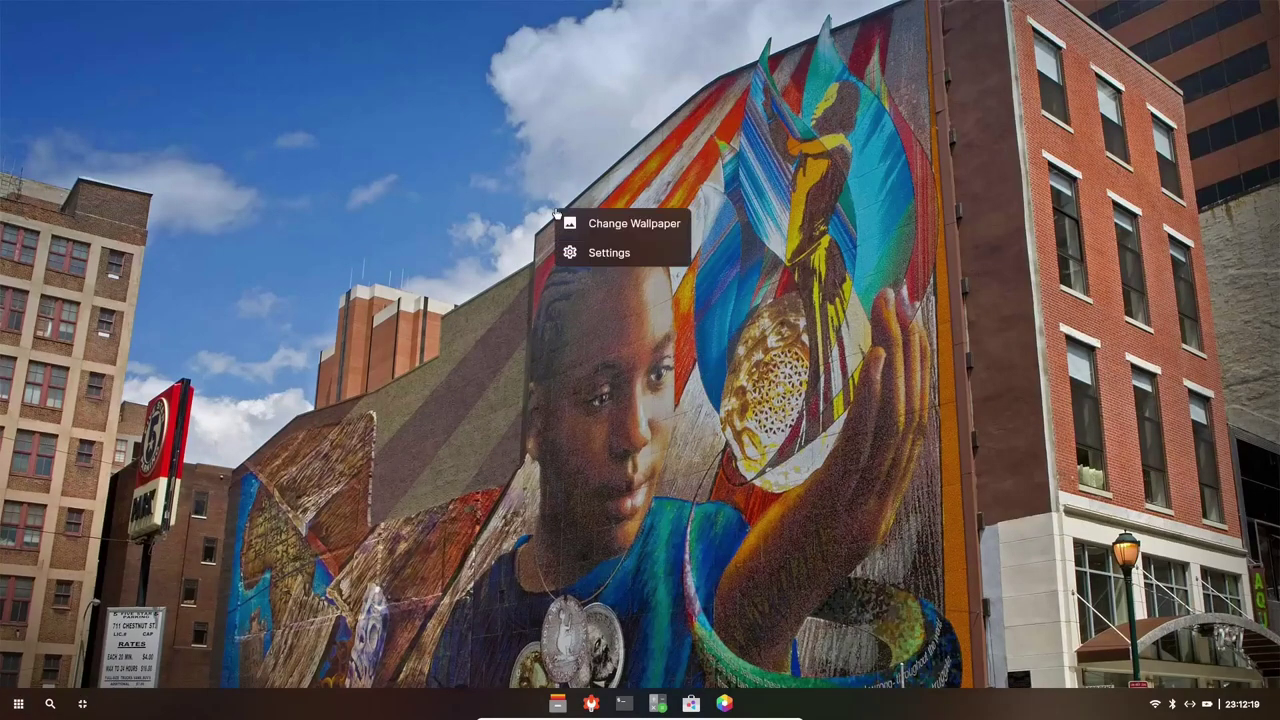
{"action": "left_click", "coordinate": [630, 226]}
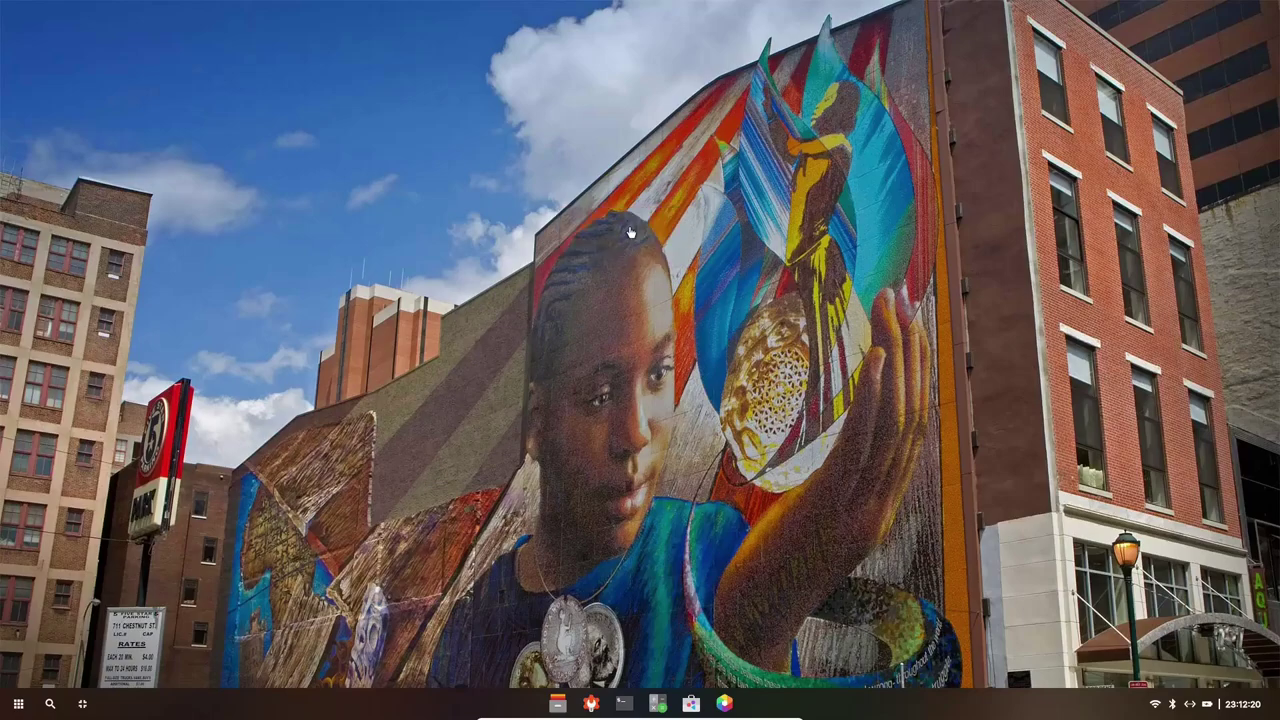
{"action": "left_click", "coordinate": [326, 429]}
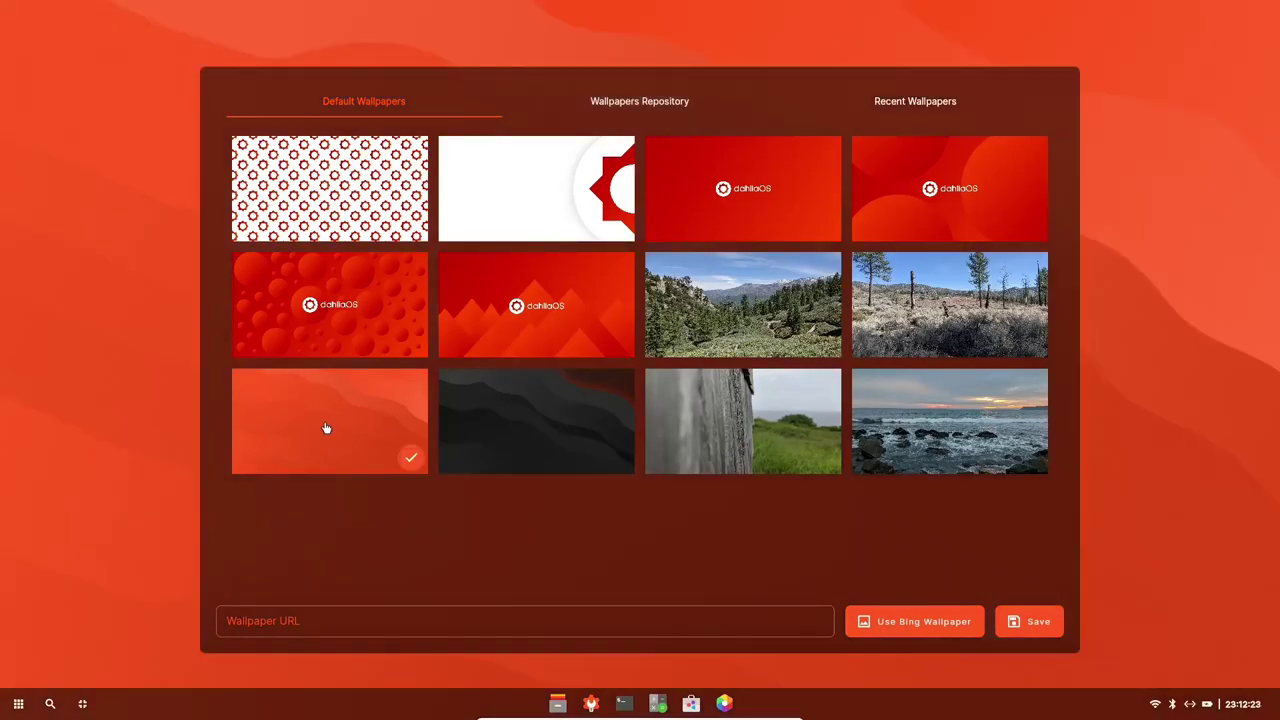
{"action": "left_click", "coordinate": [1017, 628]}
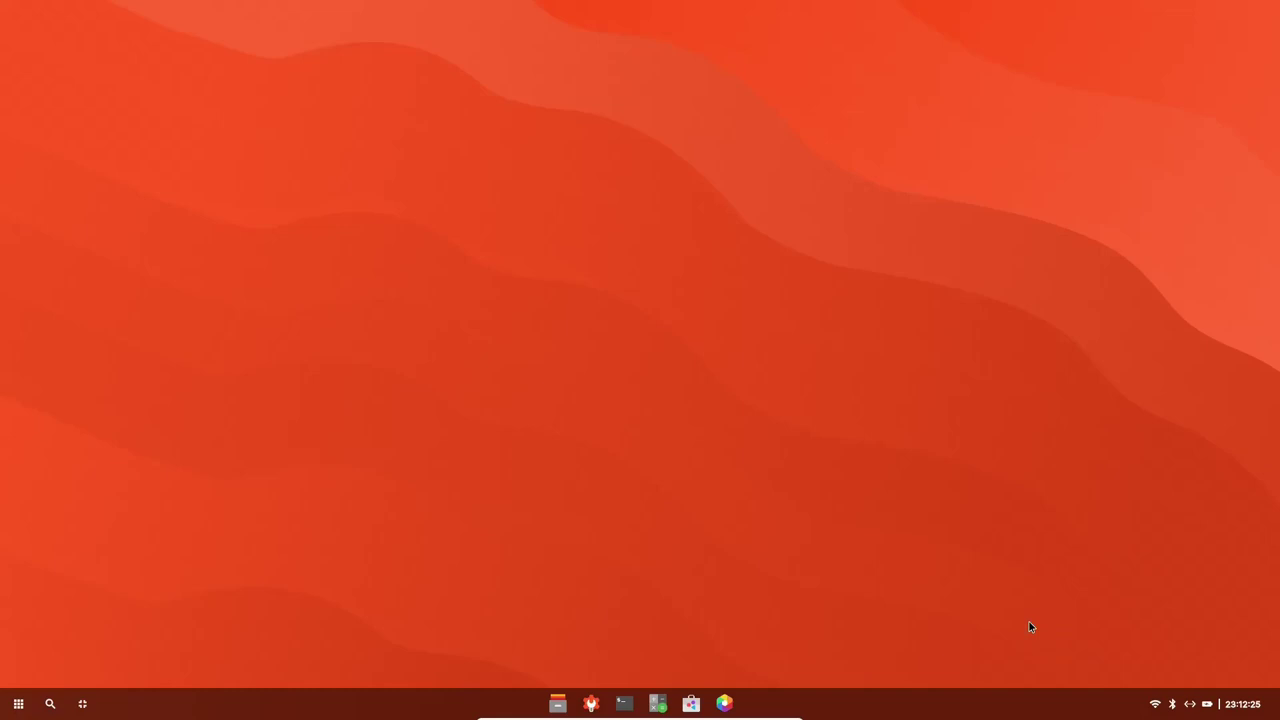
Open Settings from the desktop menu and maximize the window.
{"action": "right_click", "coordinate": [607, 199]}
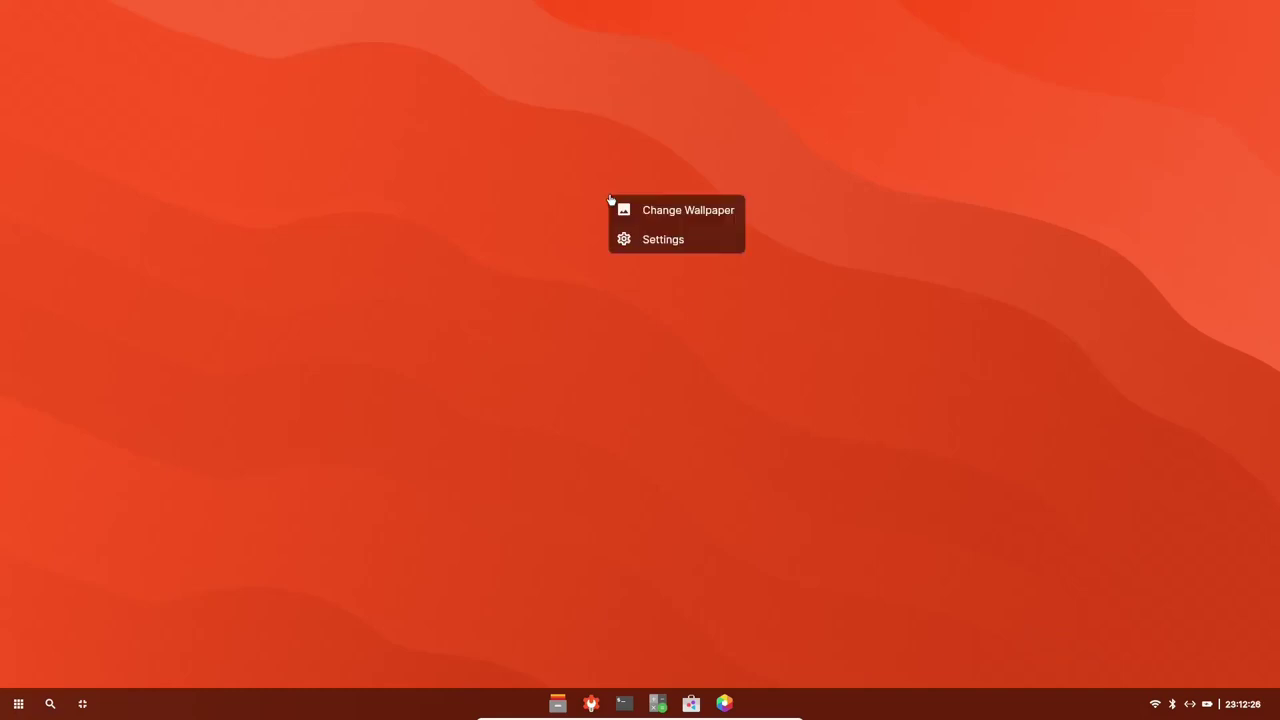
{"action": "left_click", "coordinate": [675, 245]}
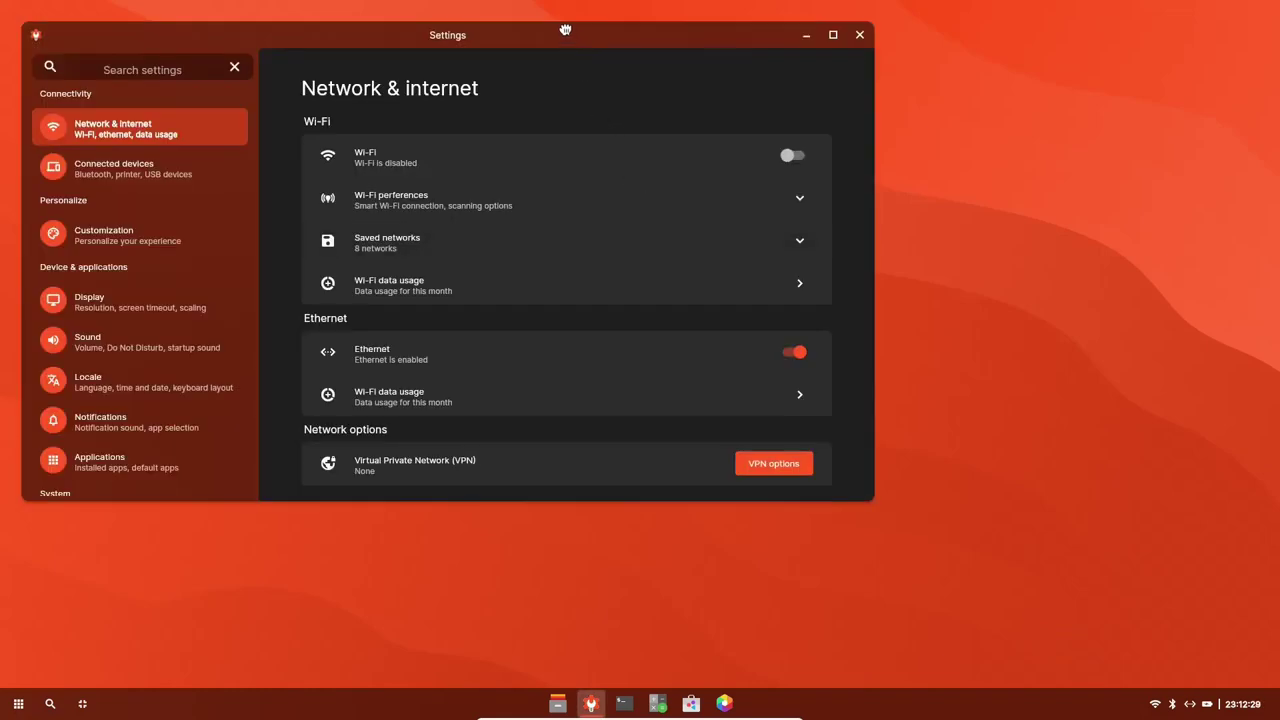
{"action": "left_click", "coordinate": [833, 36]}
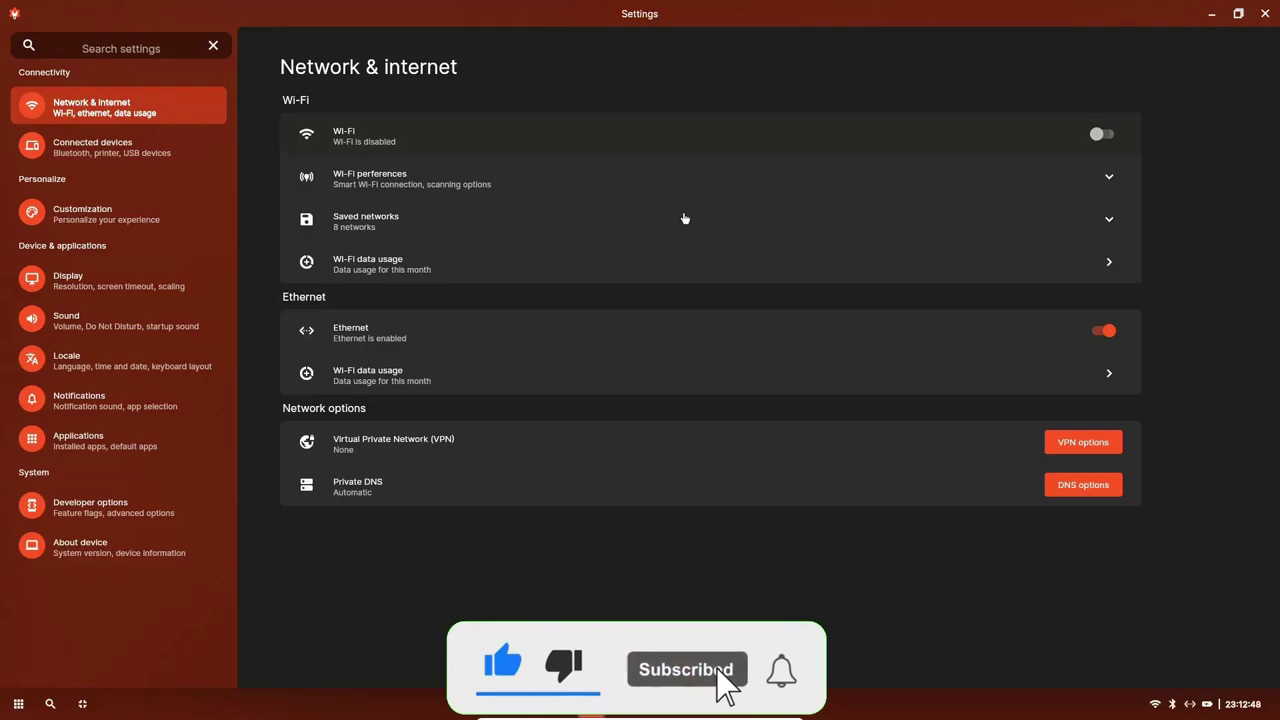
Expand and collapse Wi-Fi preferences and Saved networks, leaving Saved networks expanded.
{"action": "left_click", "coordinate": [1110, 180]}
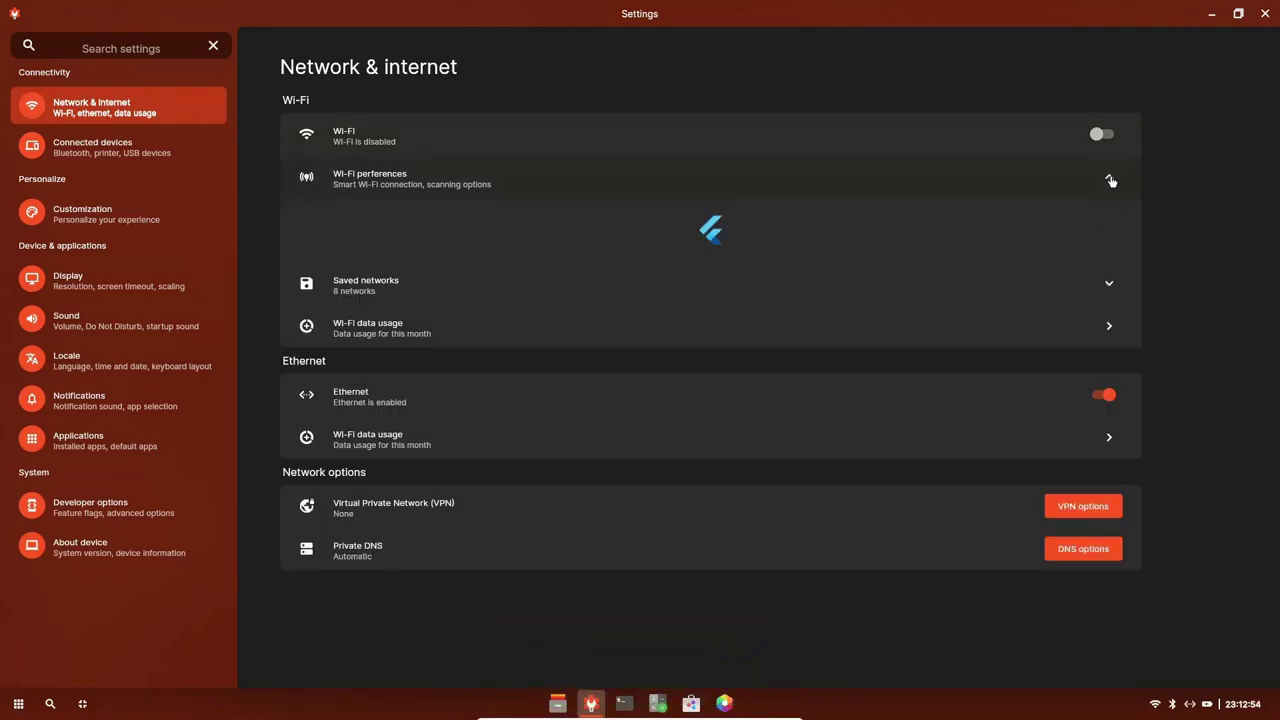
{"action": "left_click", "coordinate": [1110, 180]}
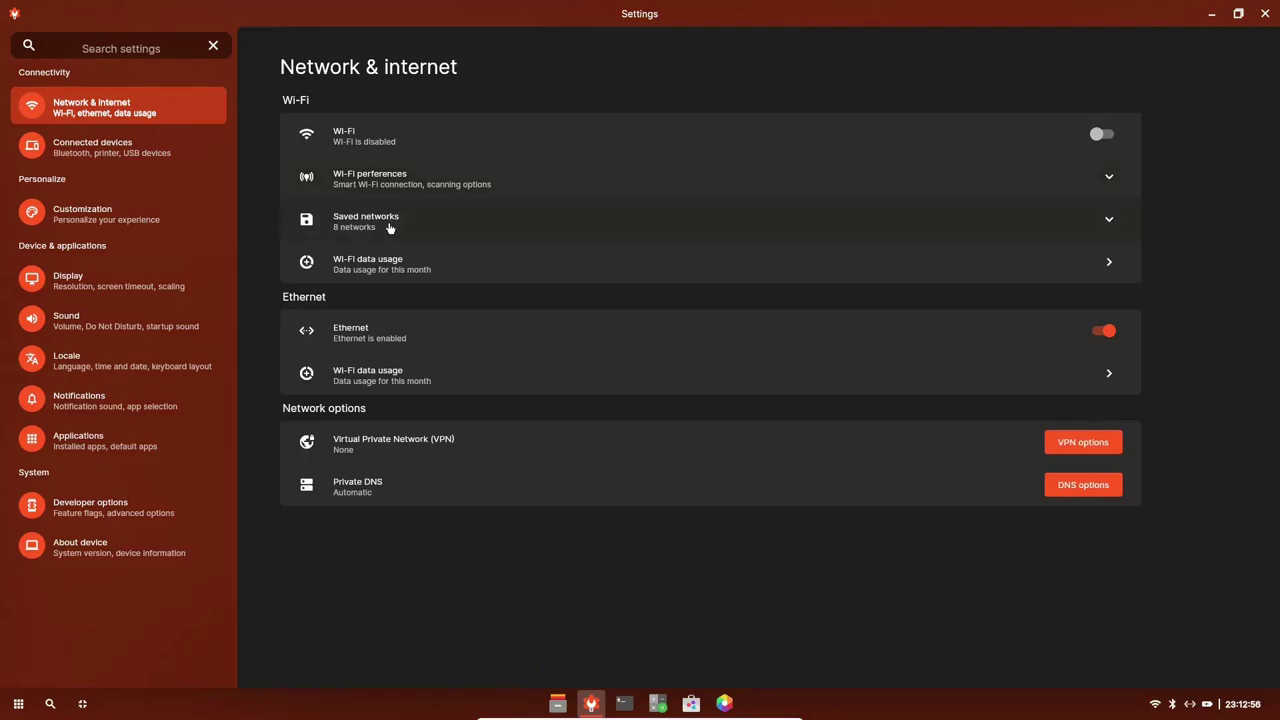
{"action": "left_click", "coordinate": [1109, 222]}
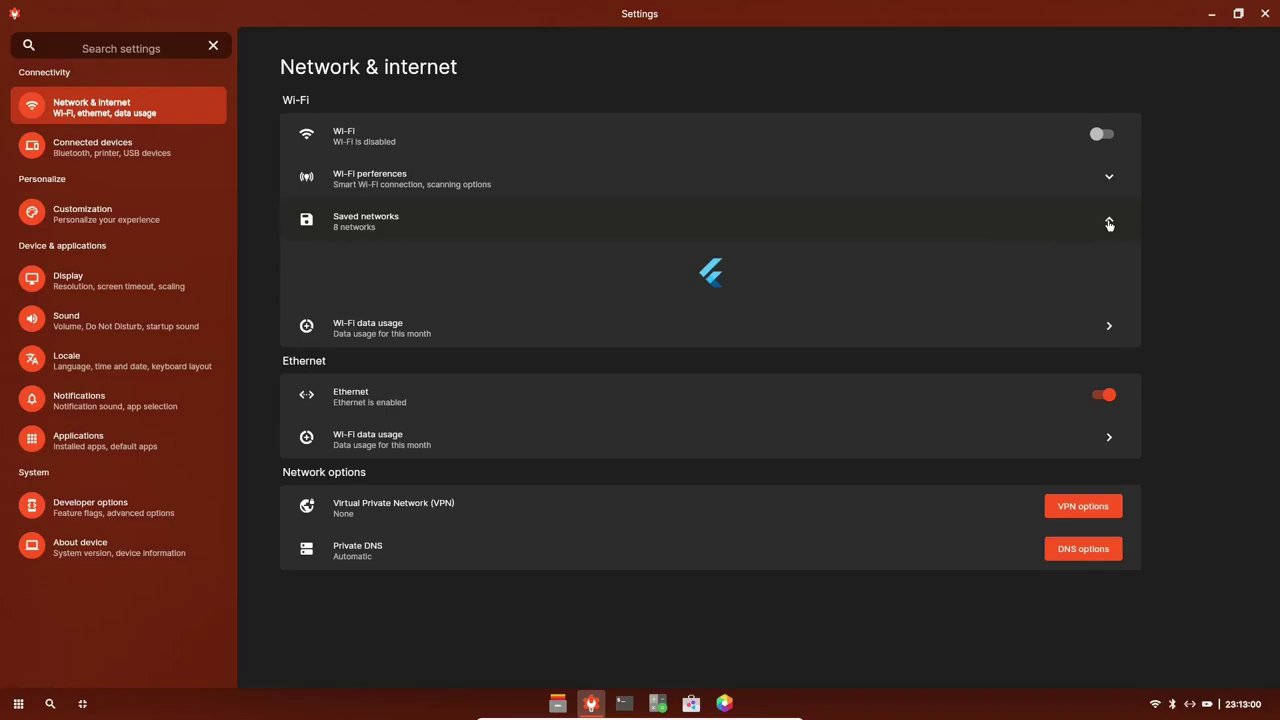
{"action": "left_click", "coordinate": [1109, 223]}
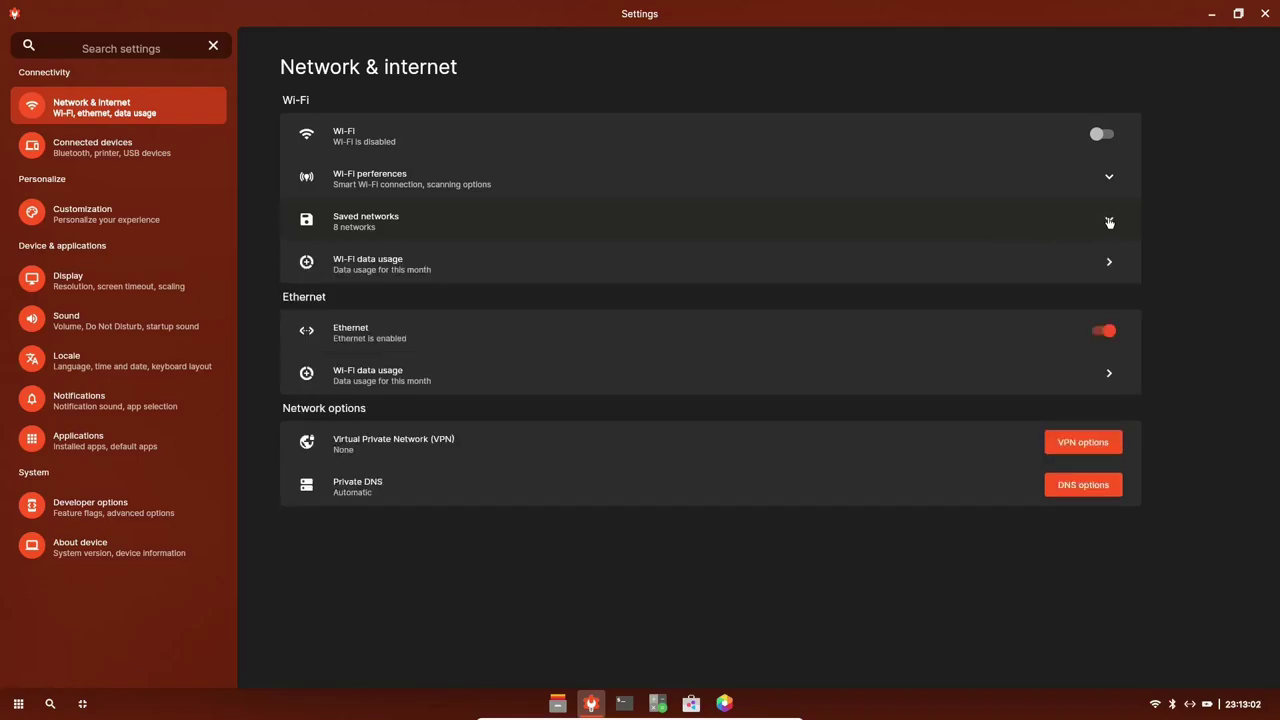
{"action": "left_click", "coordinate": [1109, 222]}
Check Connected devices' Bluetooth files and Phone integration options, then go to Customization.
{"action": "left_click", "coordinate": [96, 152]}
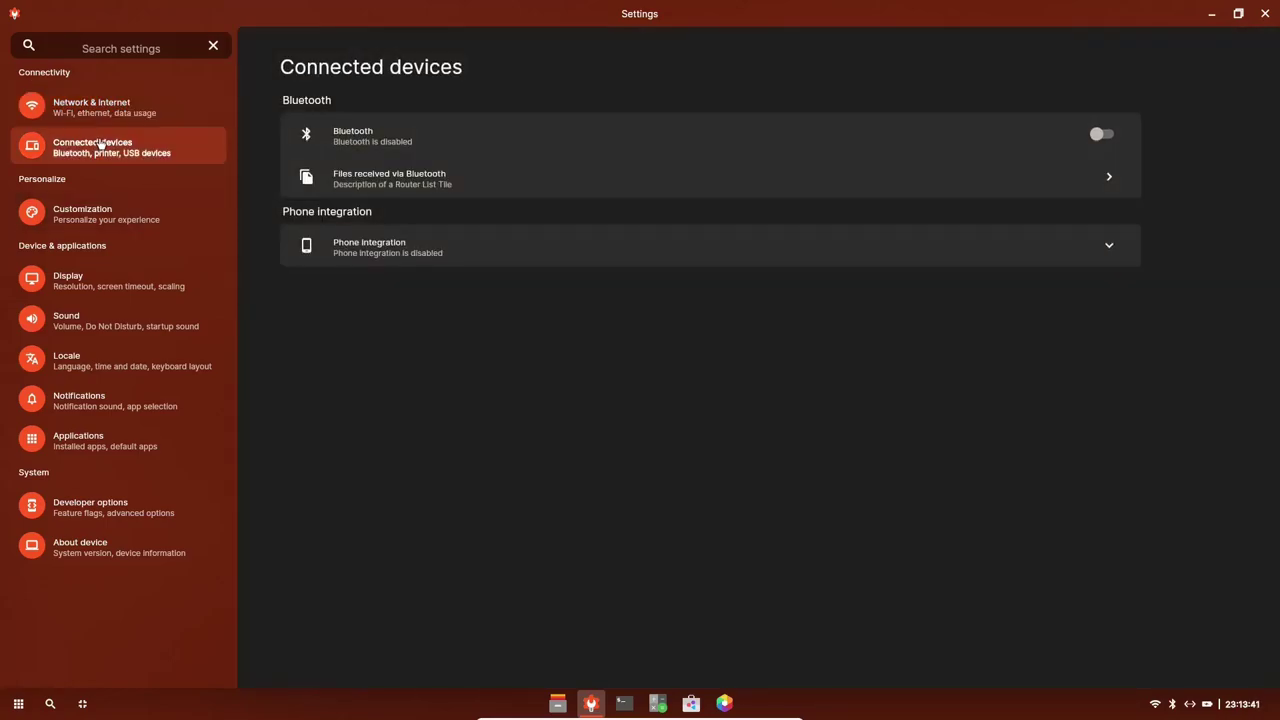
{"action": "left_click", "coordinate": [1109, 179]}
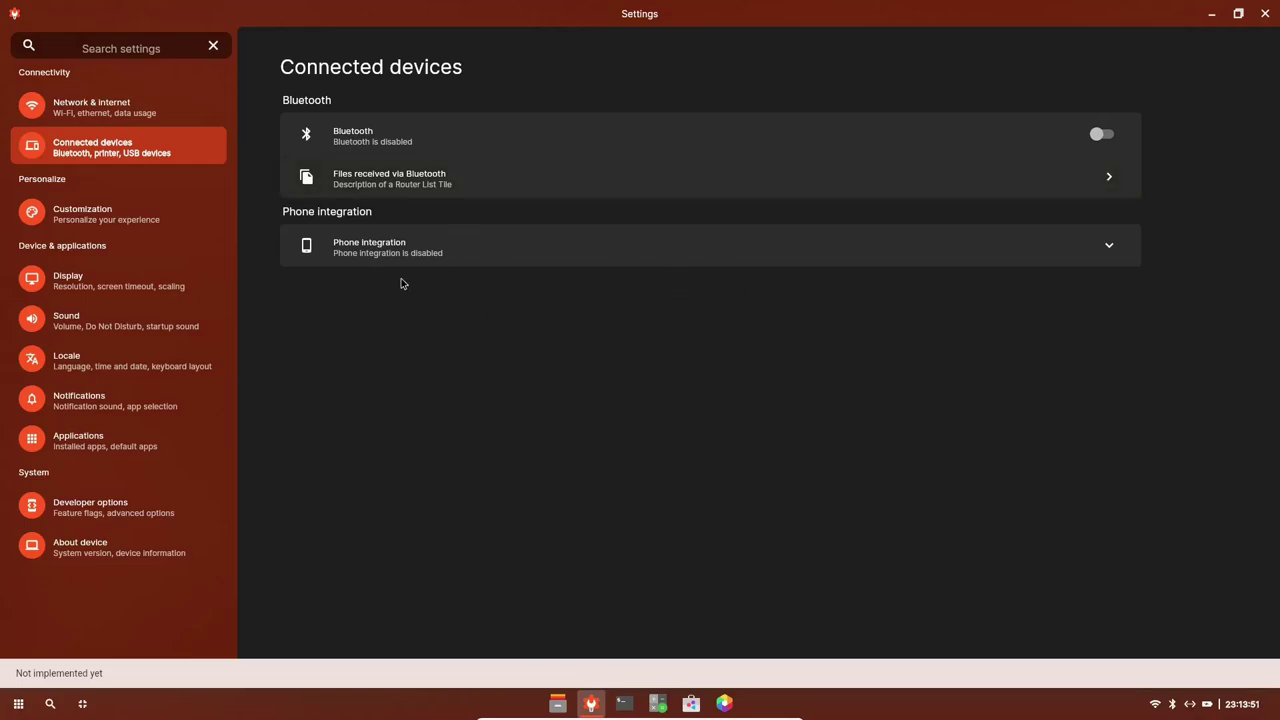
{"action": "left_click", "coordinate": [1110, 249]}
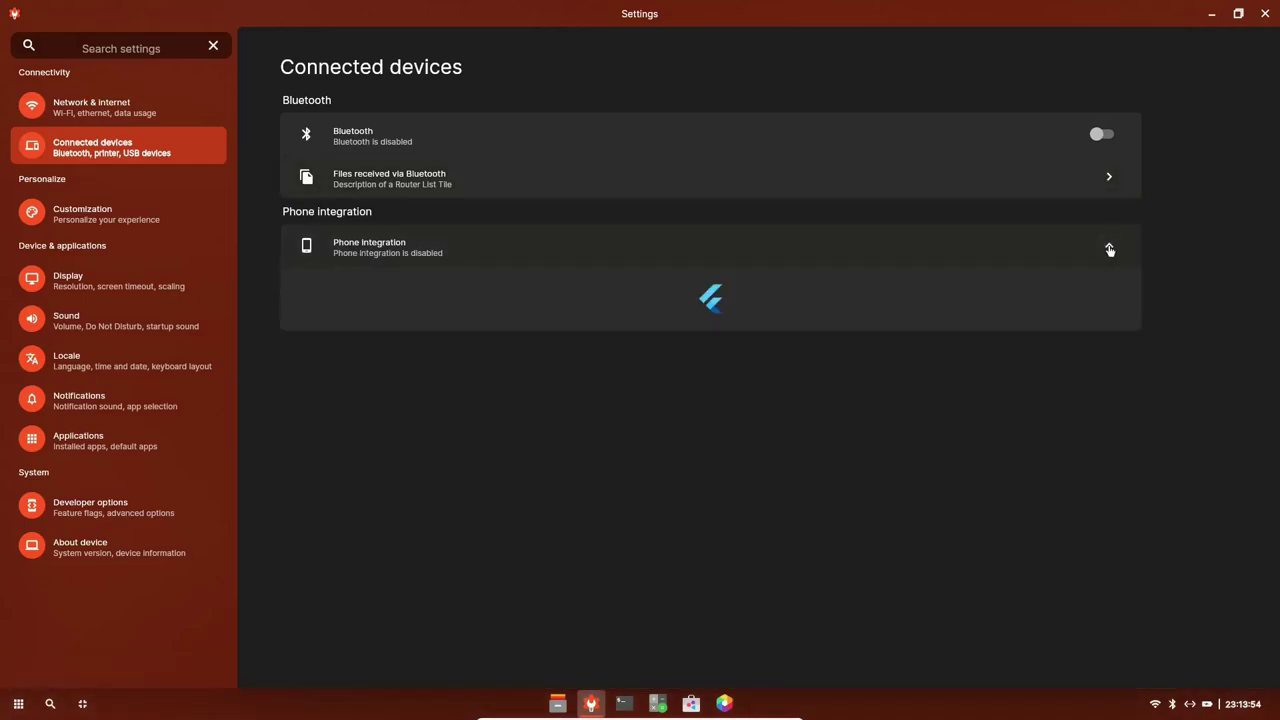
{"action": "left_click", "coordinate": [1110, 249]}
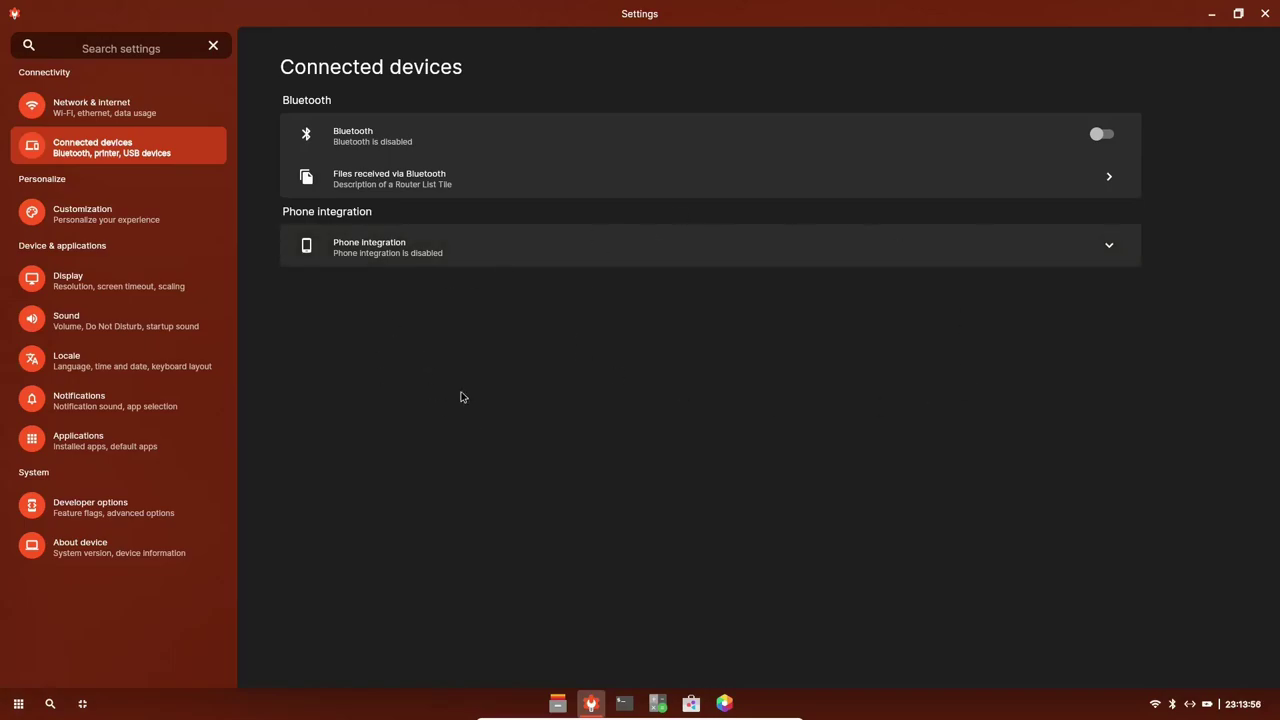
{"action": "left_click", "coordinate": [71, 220]}
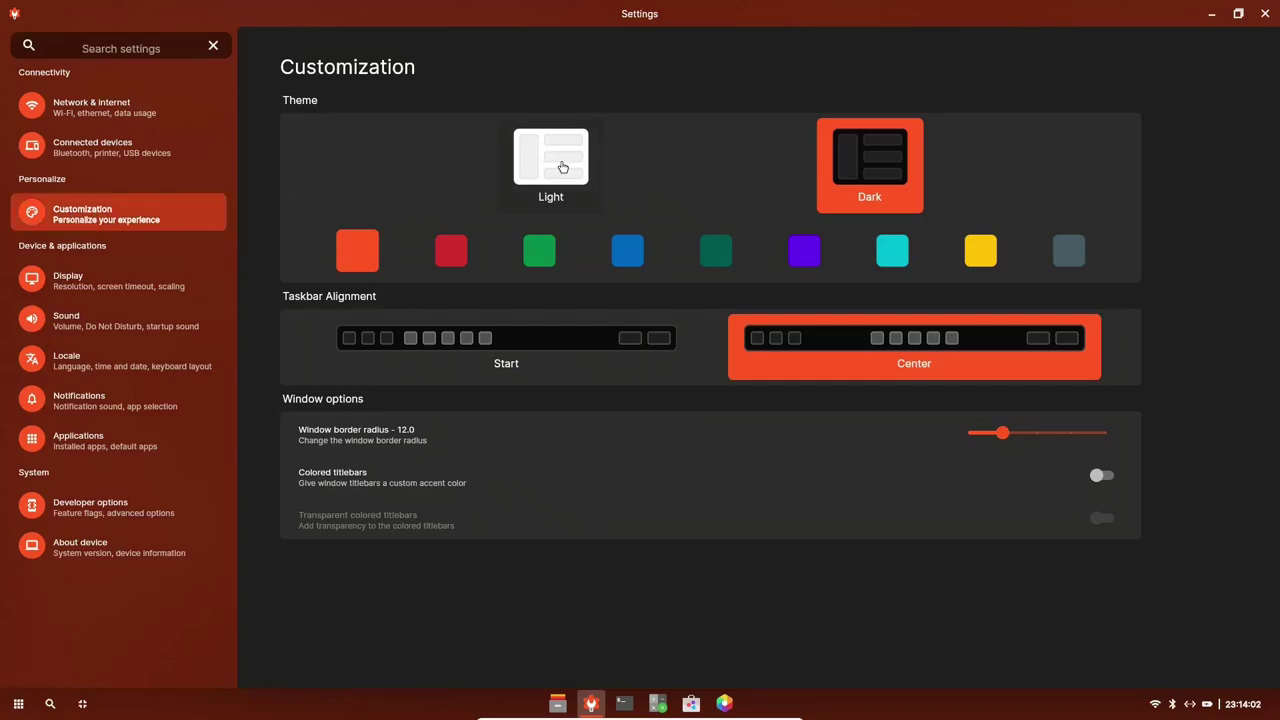
Switch to the Light theme and cycle accent colours green, blue, dark green, ending on red.
{"action": "left_click", "coordinate": [562, 167]}
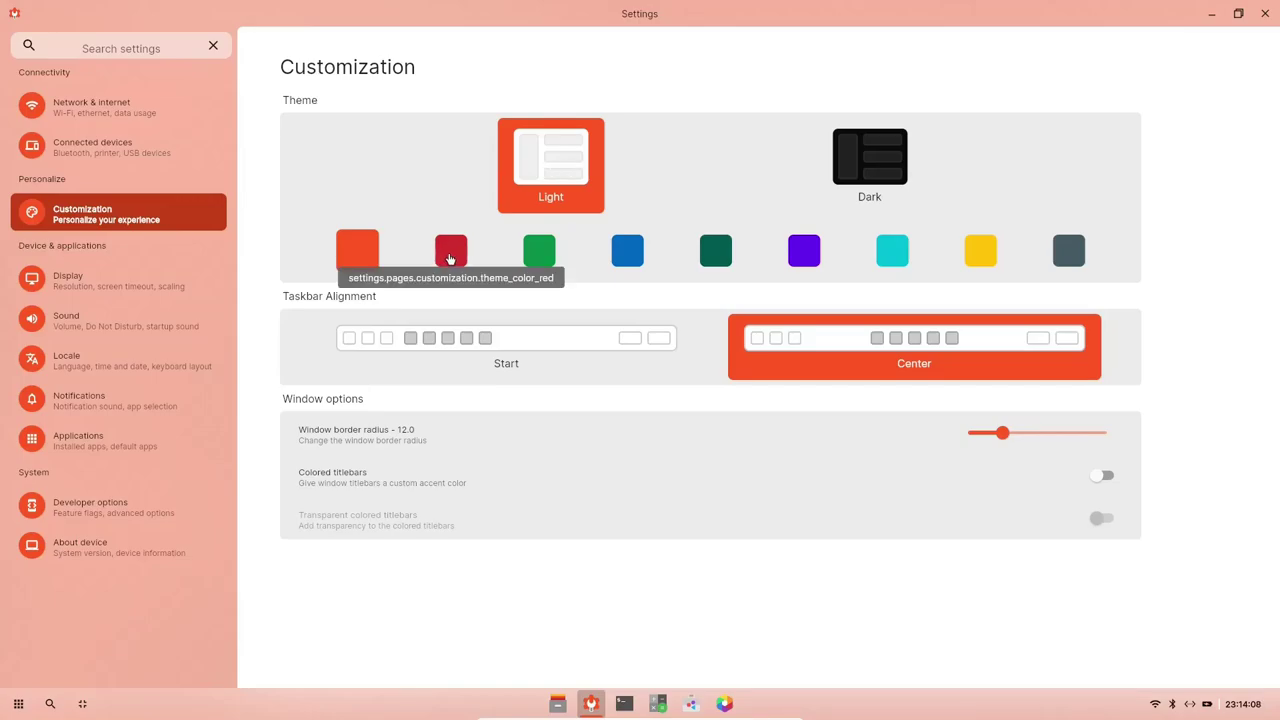
{"action": "left_click", "coordinate": [447, 256]}
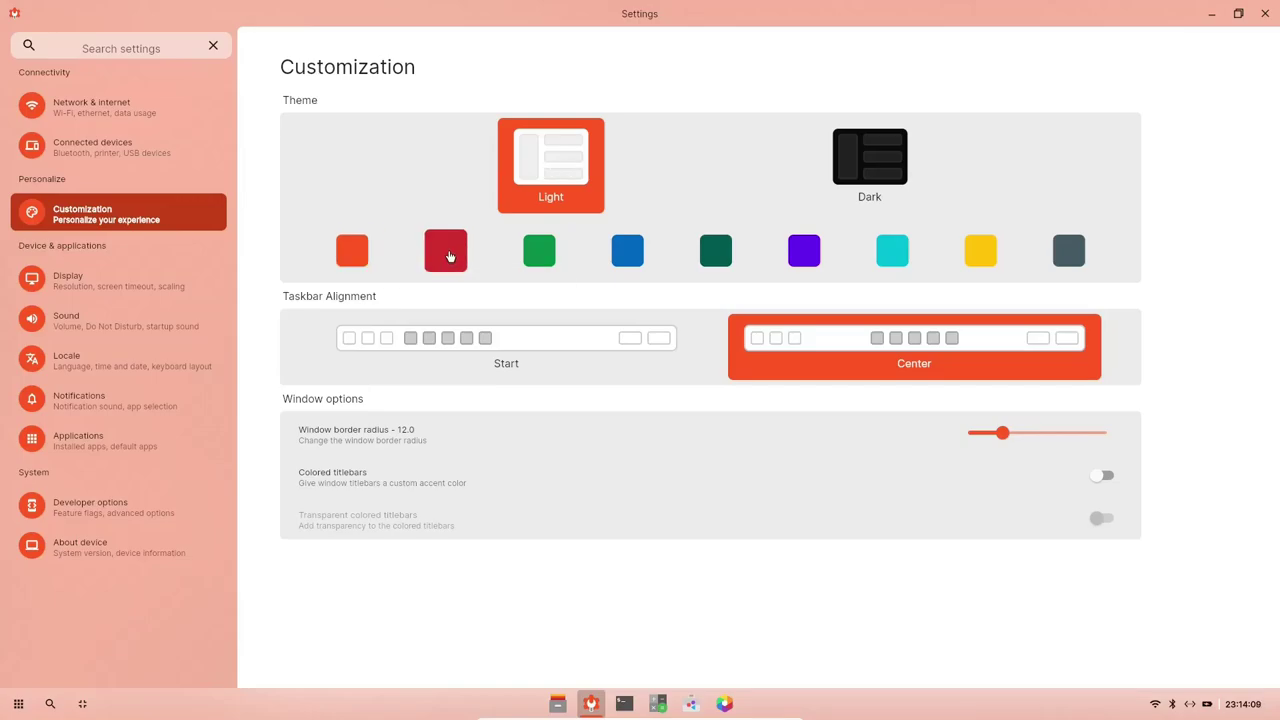
{"action": "left_click", "coordinate": [530, 254]}
{"action": "left_click", "coordinate": [622, 254]}
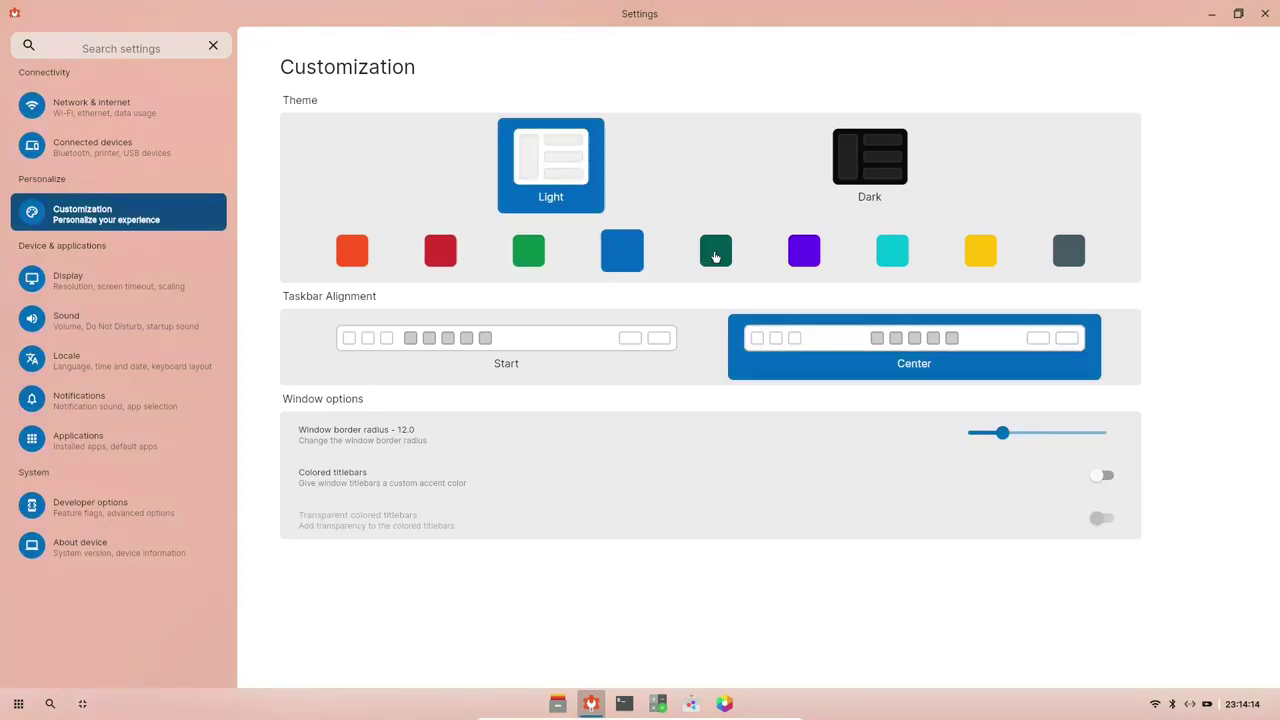
{"action": "left_click", "coordinate": [715, 251]}
{"action": "left_click", "coordinate": [440, 250]}
Minimize and restore Settings, then toggle the Dark theme and back to Light.
{"action": "left_click", "coordinate": [1211, 14]}
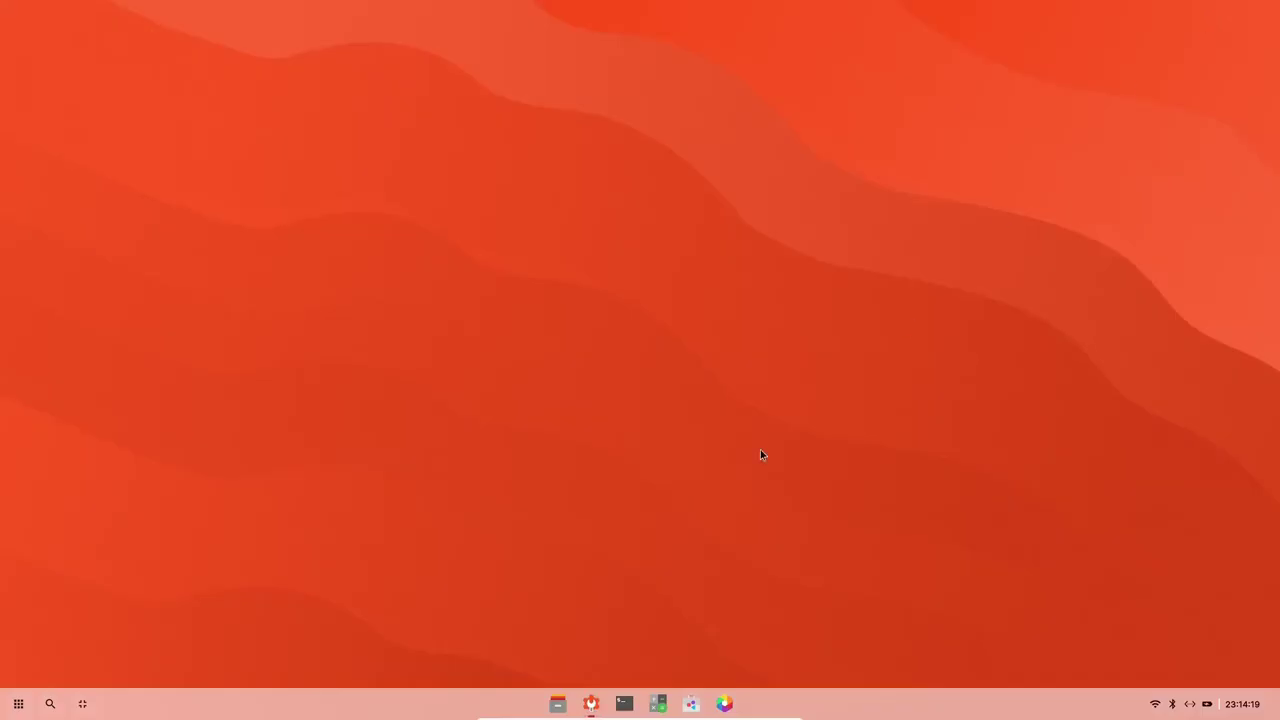
{"action": "left_click", "coordinate": [591, 703]}
{"action": "left_click", "coordinate": [869, 160]}
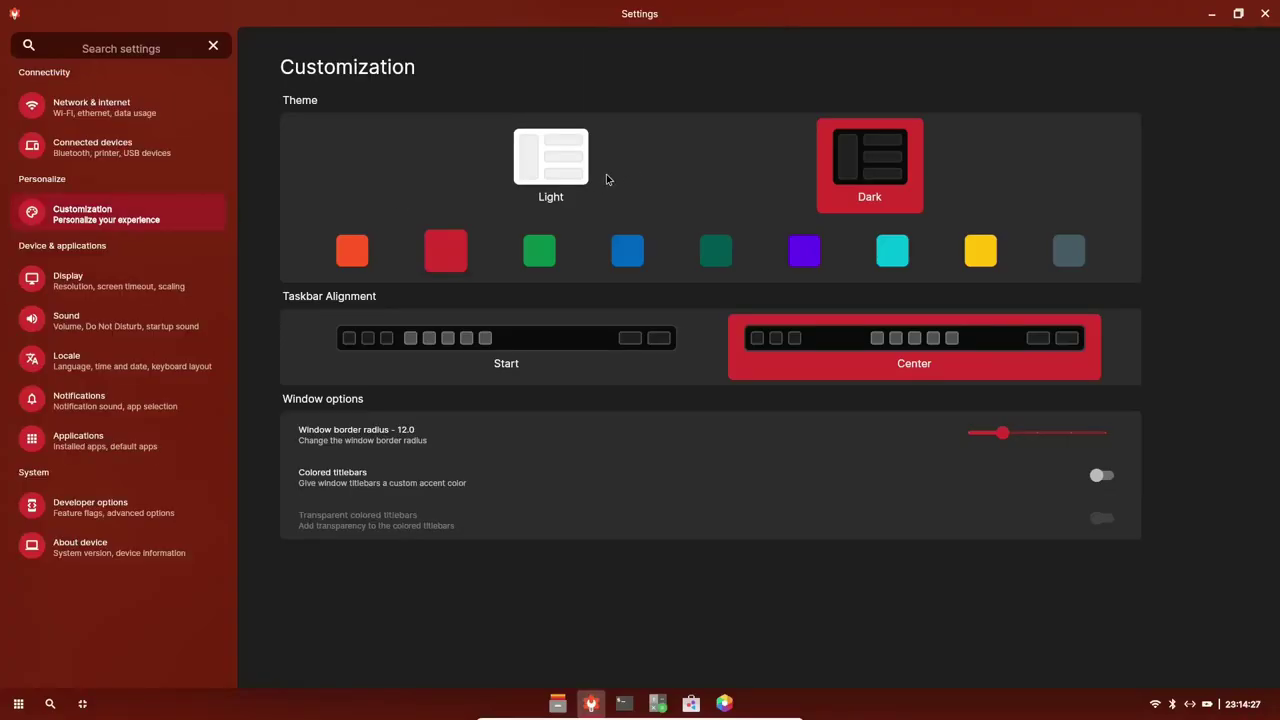
{"action": "left_click", "coordinate": [558, 174]}
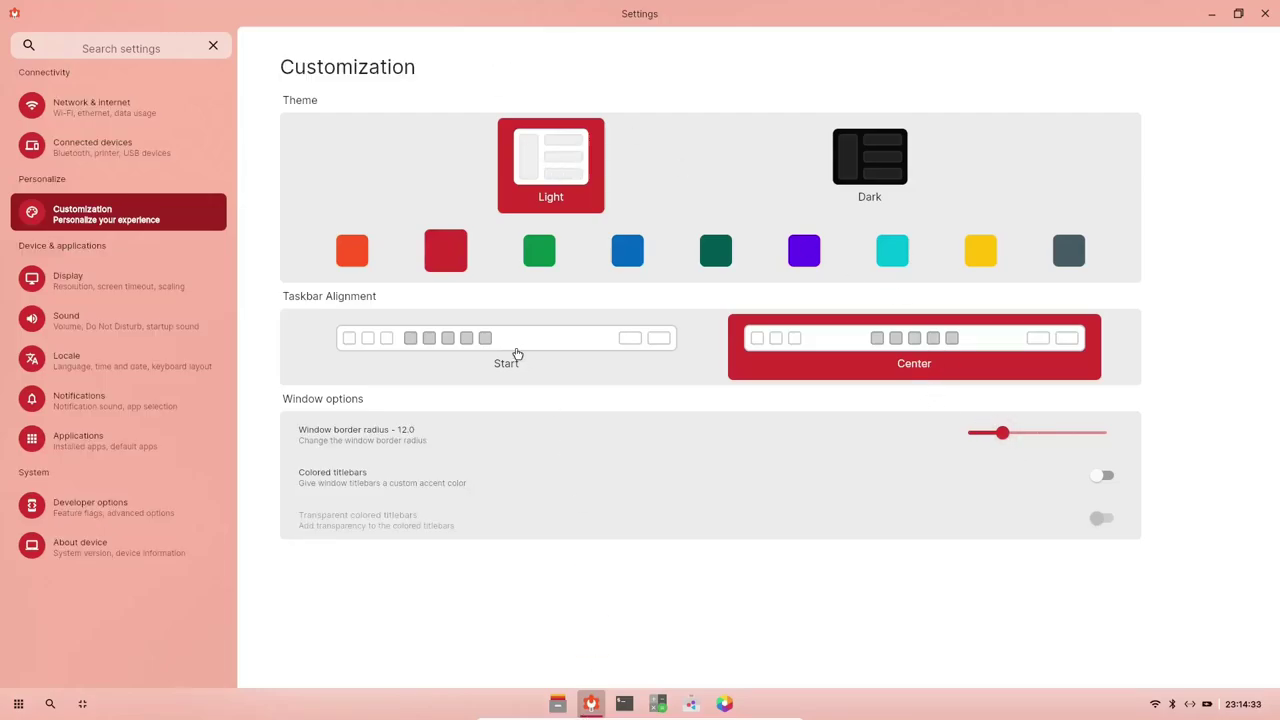
Try Start then Center taskbar alignment, nudge the border radius, and toggle colored titlebars.
{"action": "left_click", "coordinate": [512, 348]}
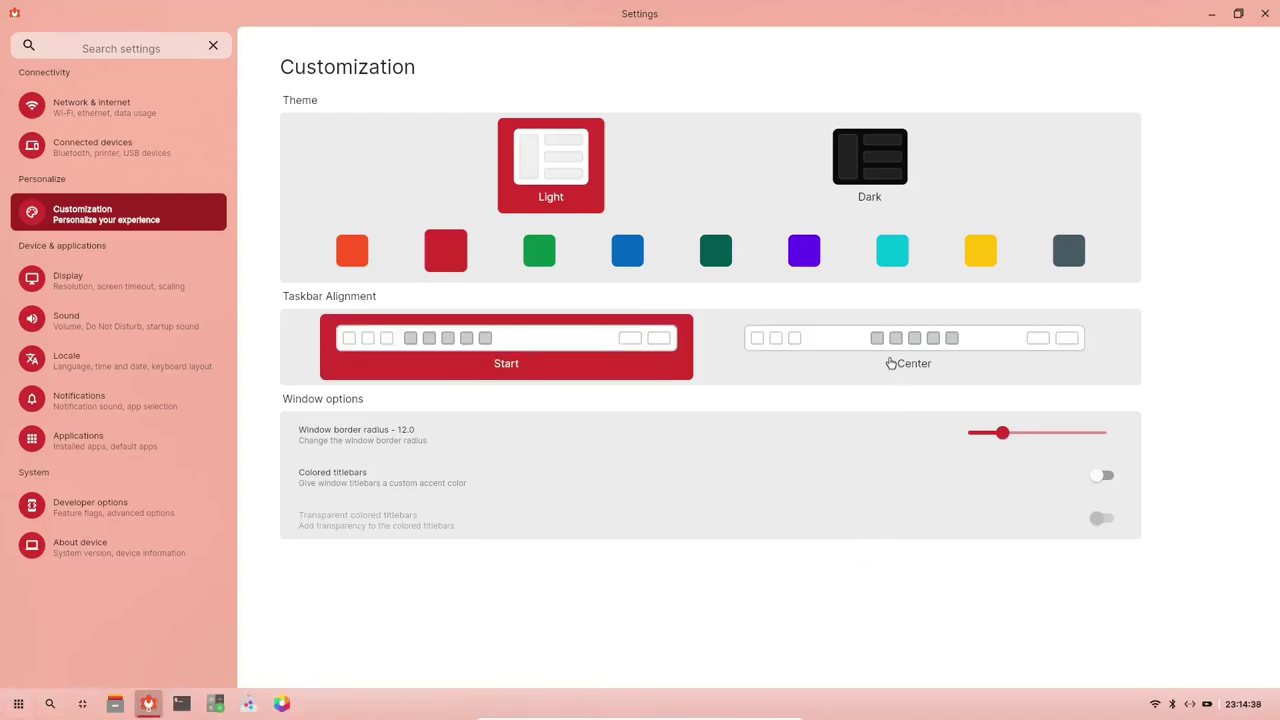
{"action": "left_click", "coordinate": [859, 344]}
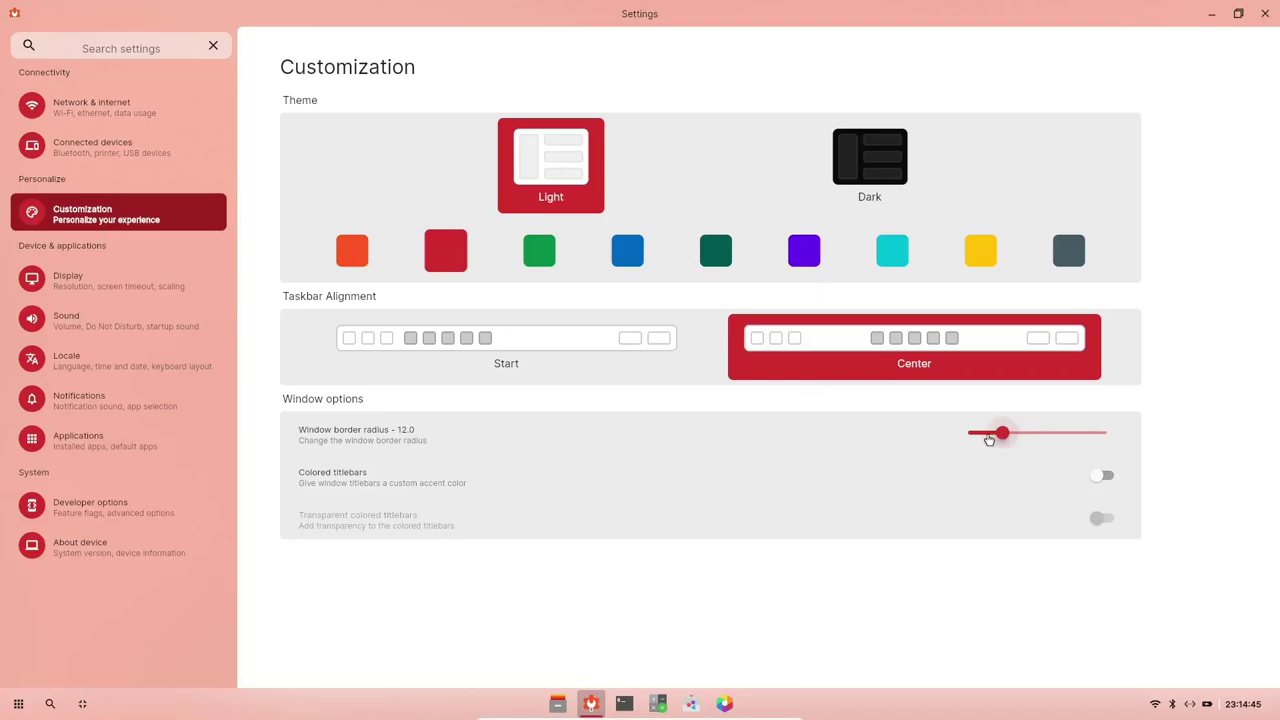
{"action": "left_click_drag", "start_coordinate": [989, 440], "coordinate": [996, 437]}
{"action": "left_click", "coordinate": [1106, 477]}
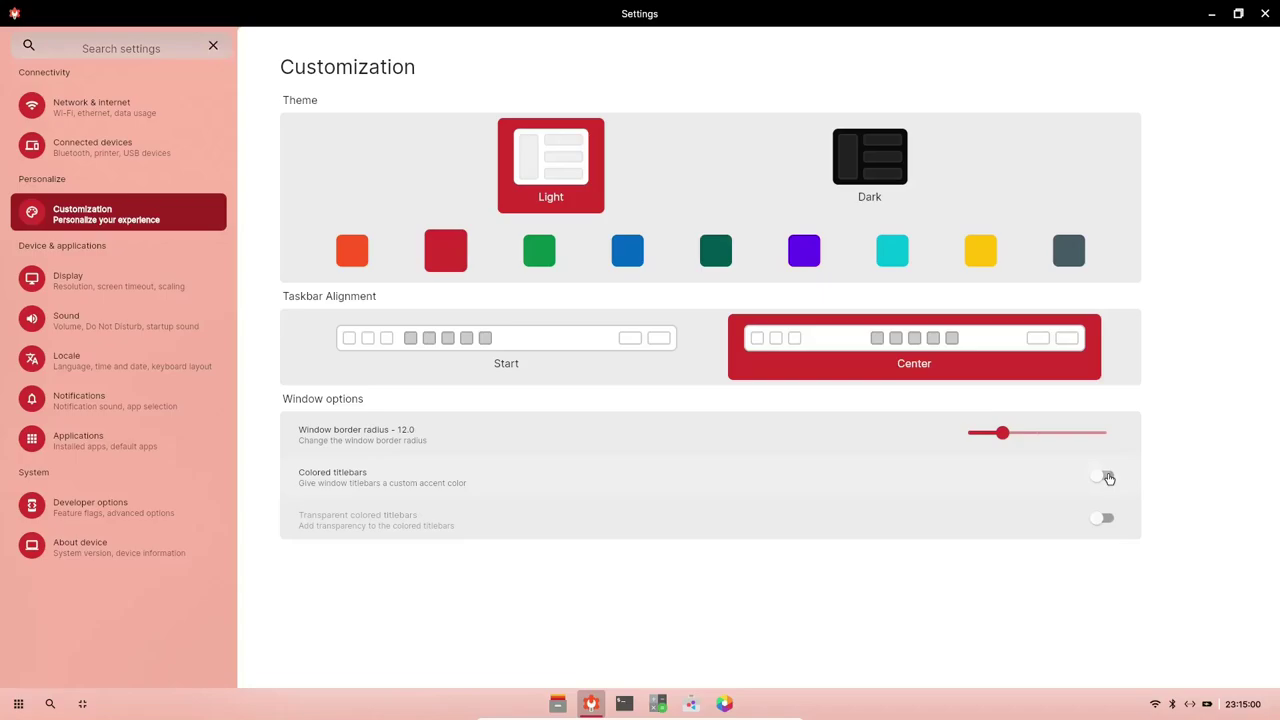
{"action": "left_click", "coordinate": [1108, 478]}
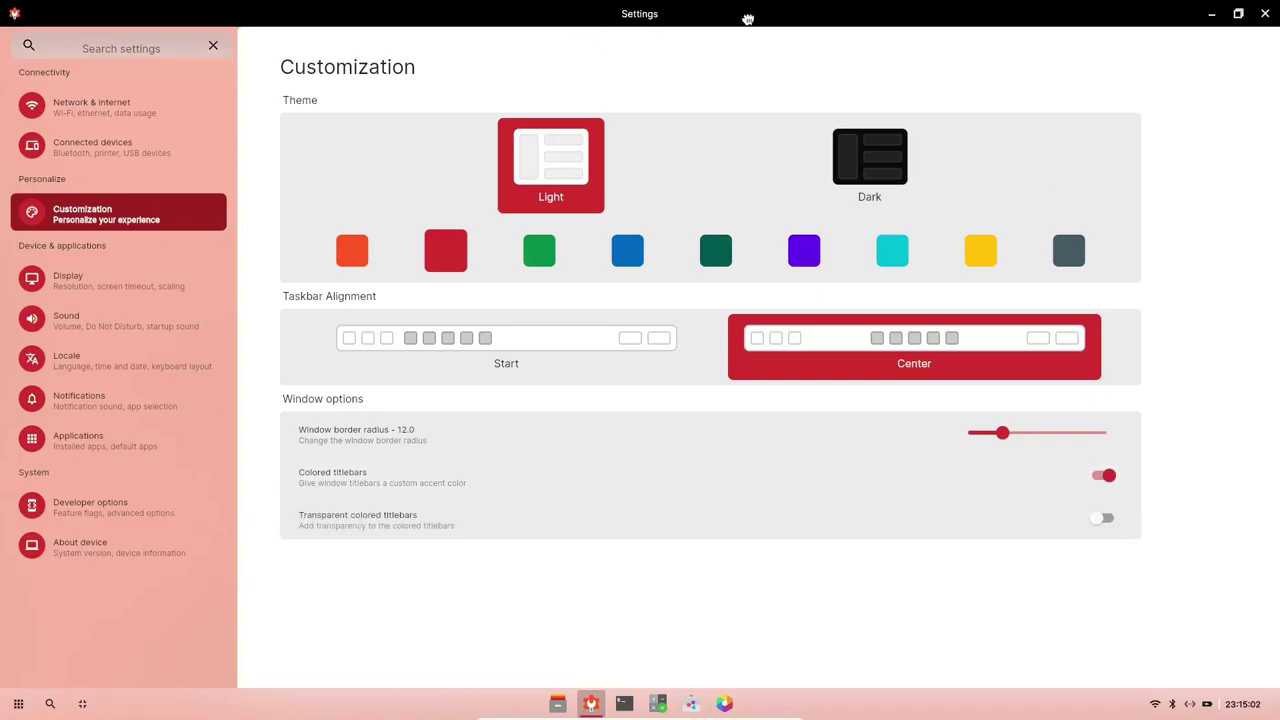
Restore the Settings window, maximize it again, and switch colored titlebars off.
{"action": "left_click_drag", "start_coordinate": [748, 19], "coordinate": [690, 86]}
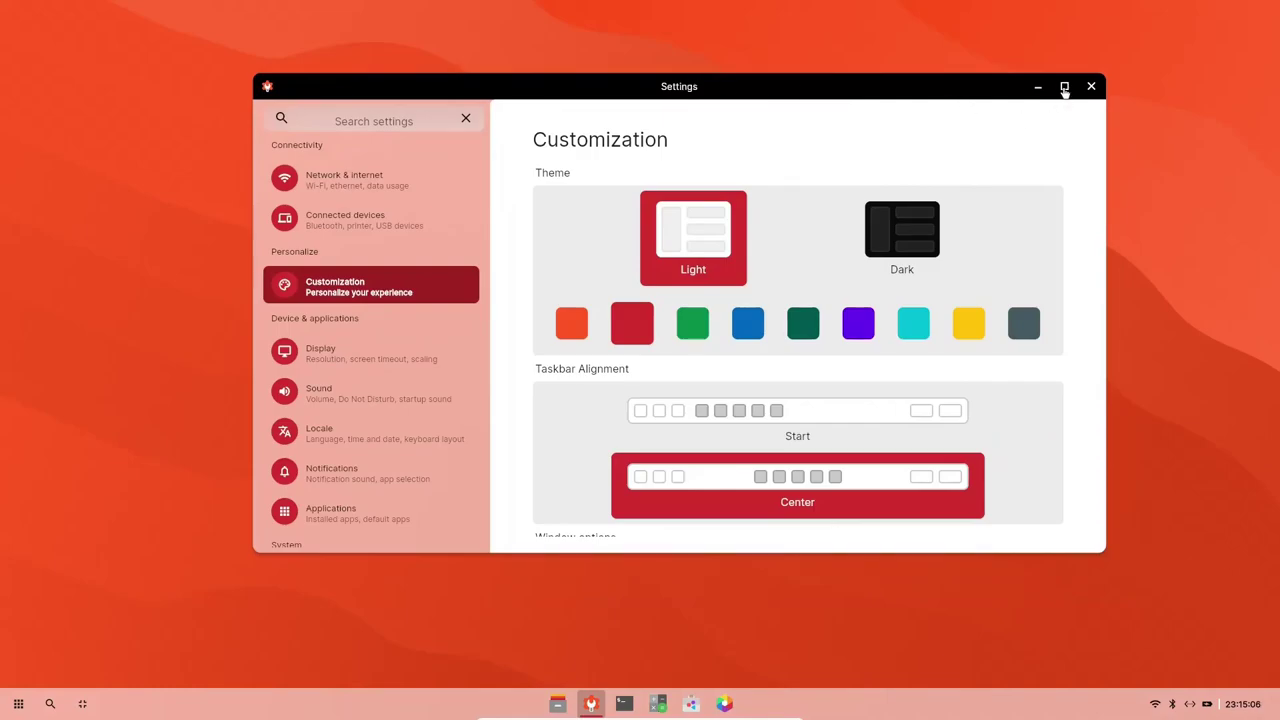
{"action": "left_click", "coordinate": [1064, 86]}
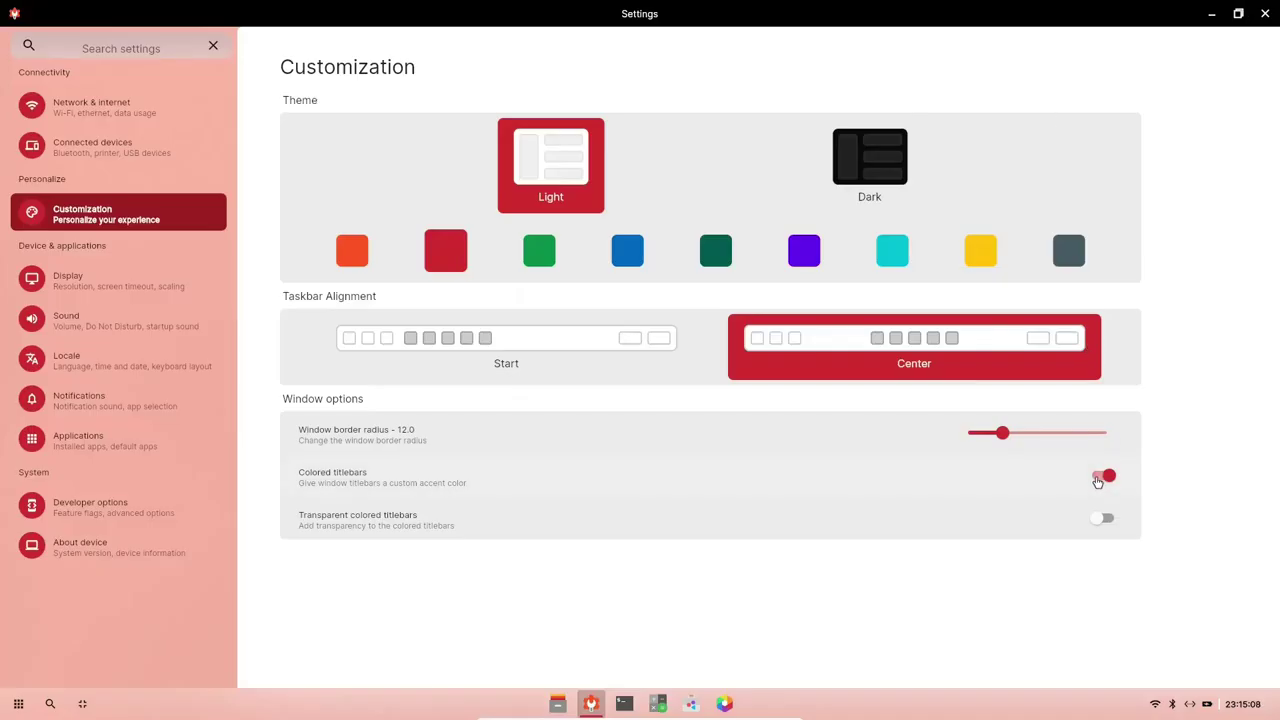
{"action": "left_click", "coordinate": [1103, 477]}
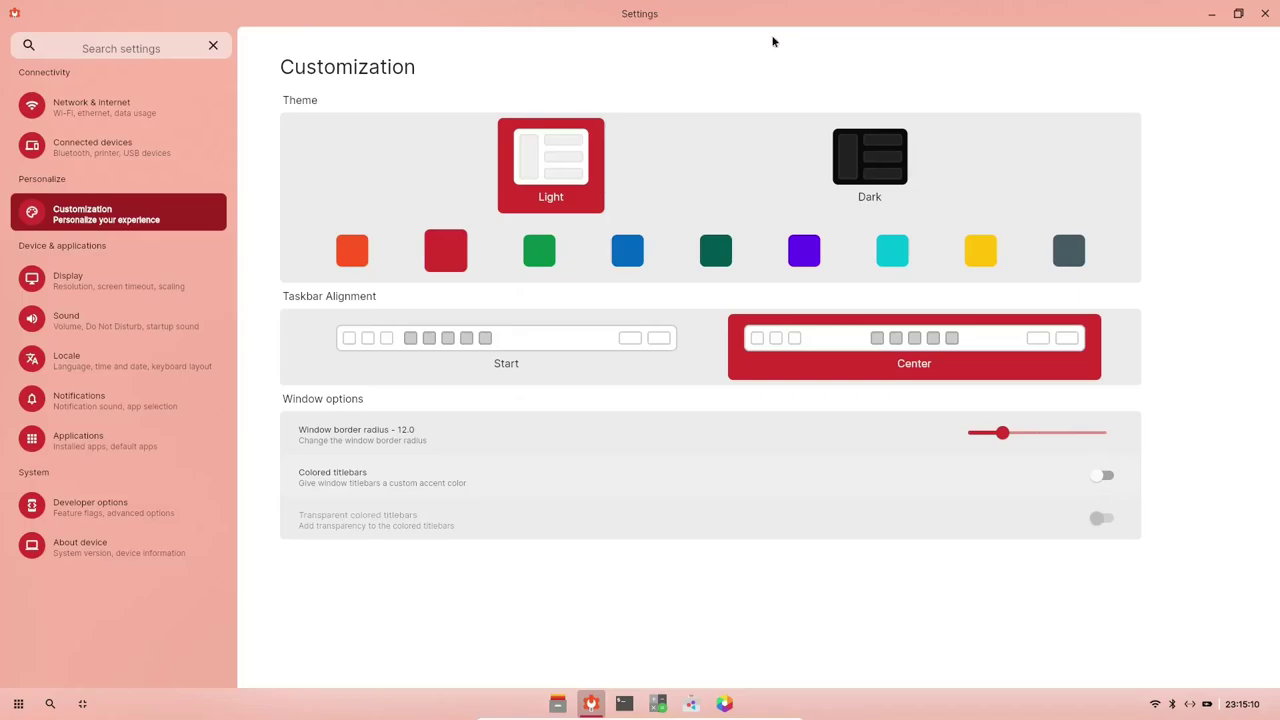
Browse the Display, Sound, Locale, Notifications and Applications settings pages, ending on Developer options.
{"action": "left_click", "coordinate": [100, 284]}
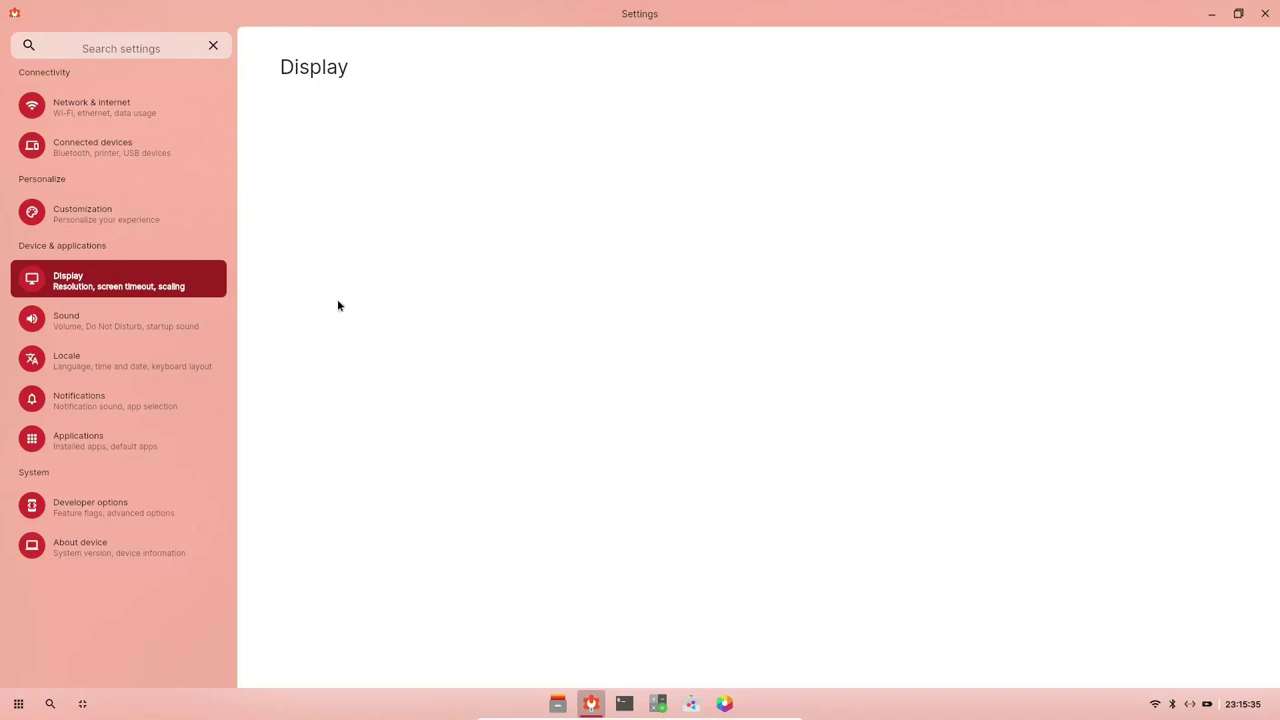
{"action": "left_click", "coordinate": [73, 327]}
{"action": "left_click", "coordinate": [66, 372]}
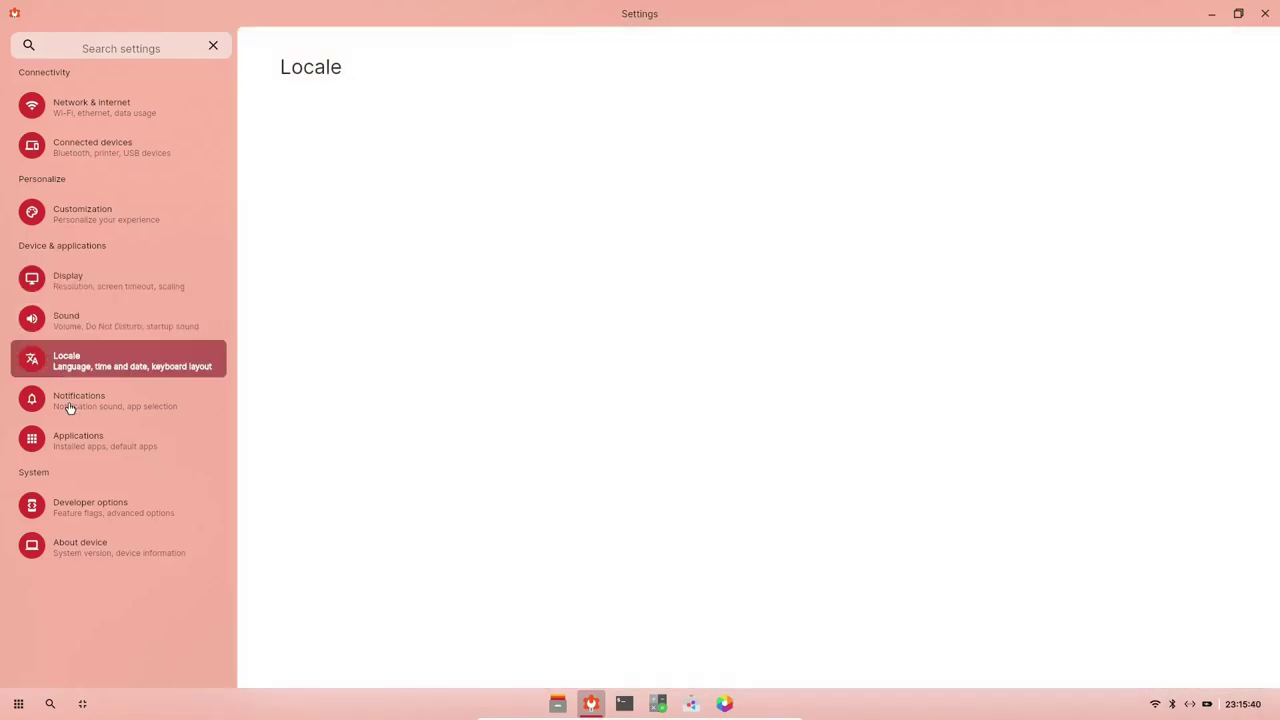
{"action": "left_click", "coordinate": [69, 407]}
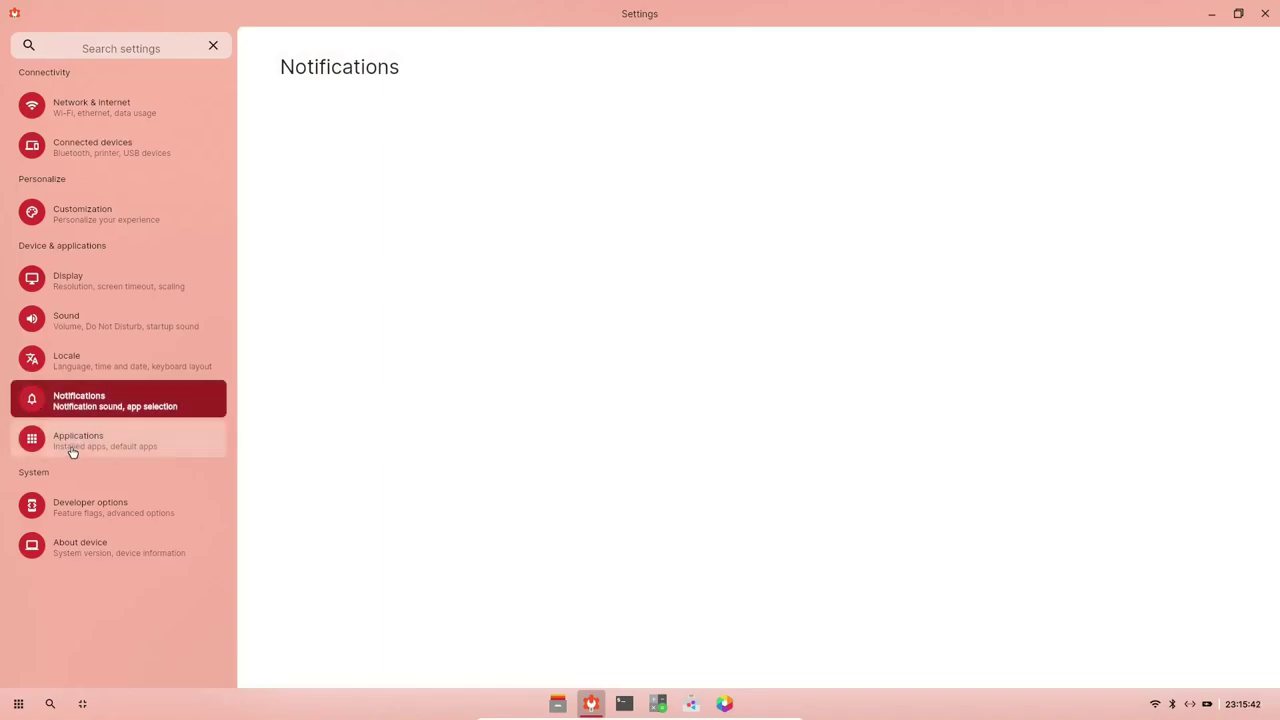
{"action": "left_click", "coordinate": [72, 451]}
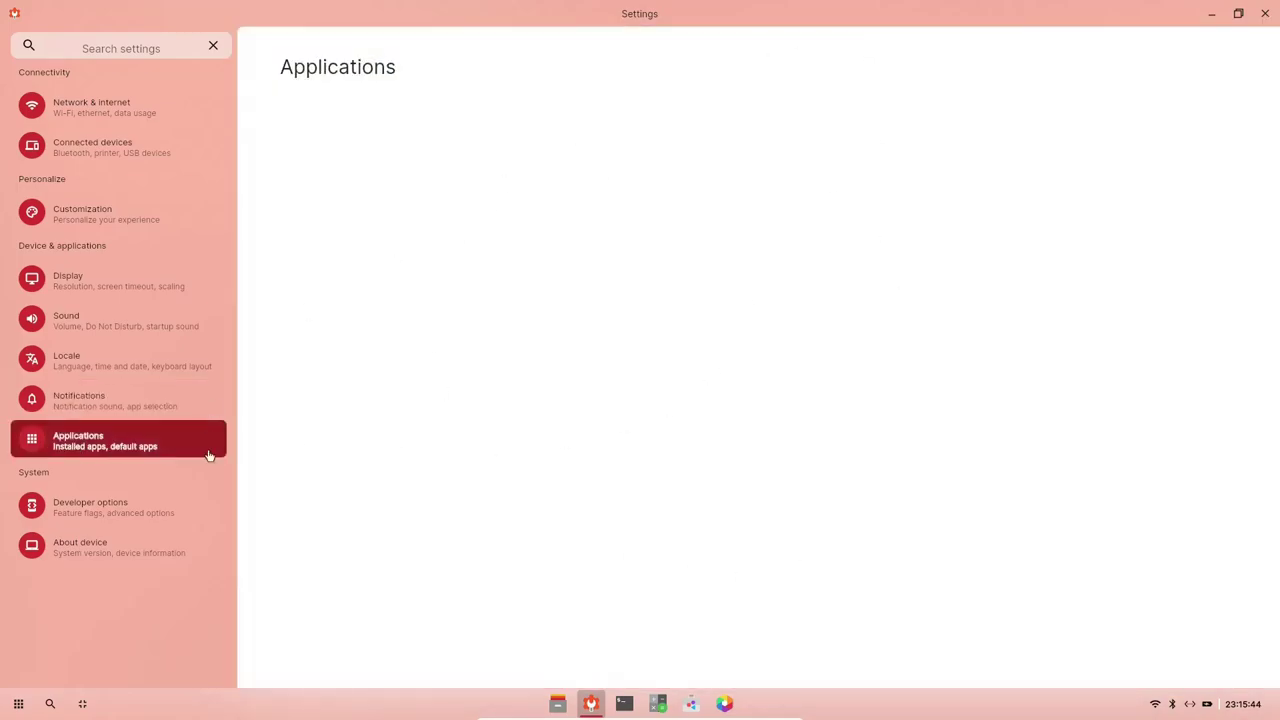
{"action": "left_click", "coordinate": [92, 515]}
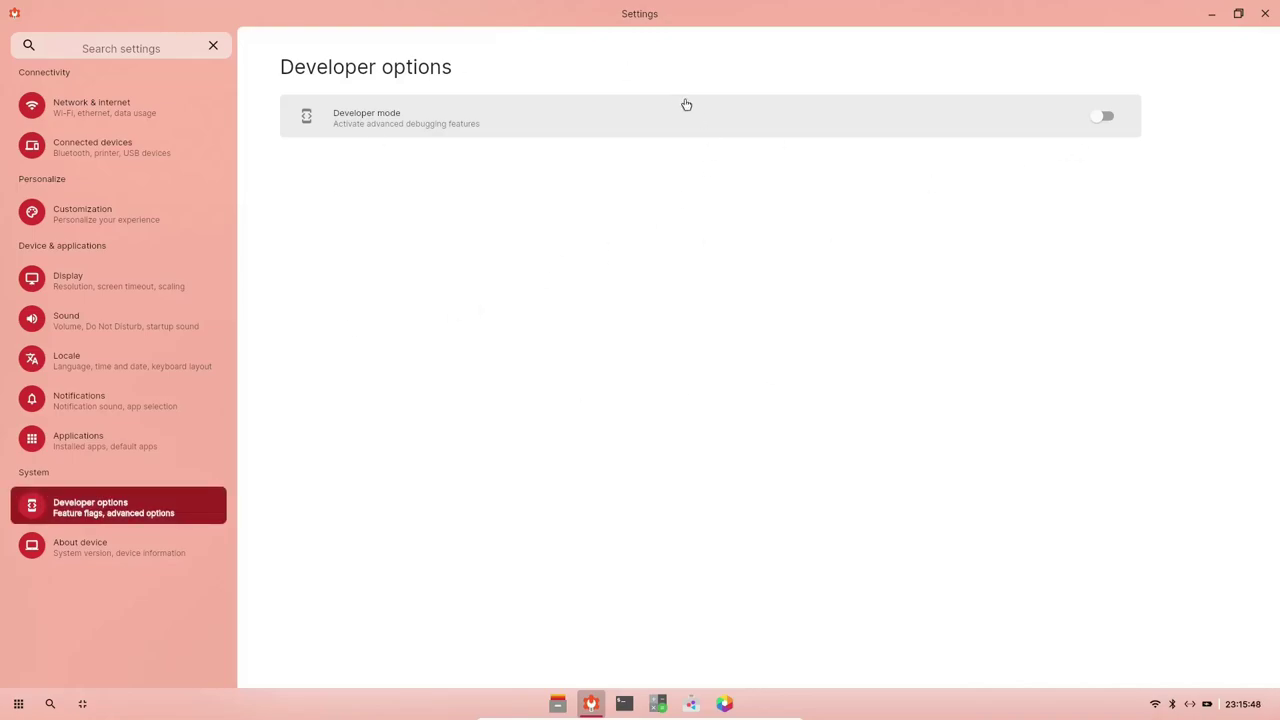
Show the About device page for version 220222, then restore and reposition the Settings window.
{"action": "left_click", "coordinate": [74, 548]}
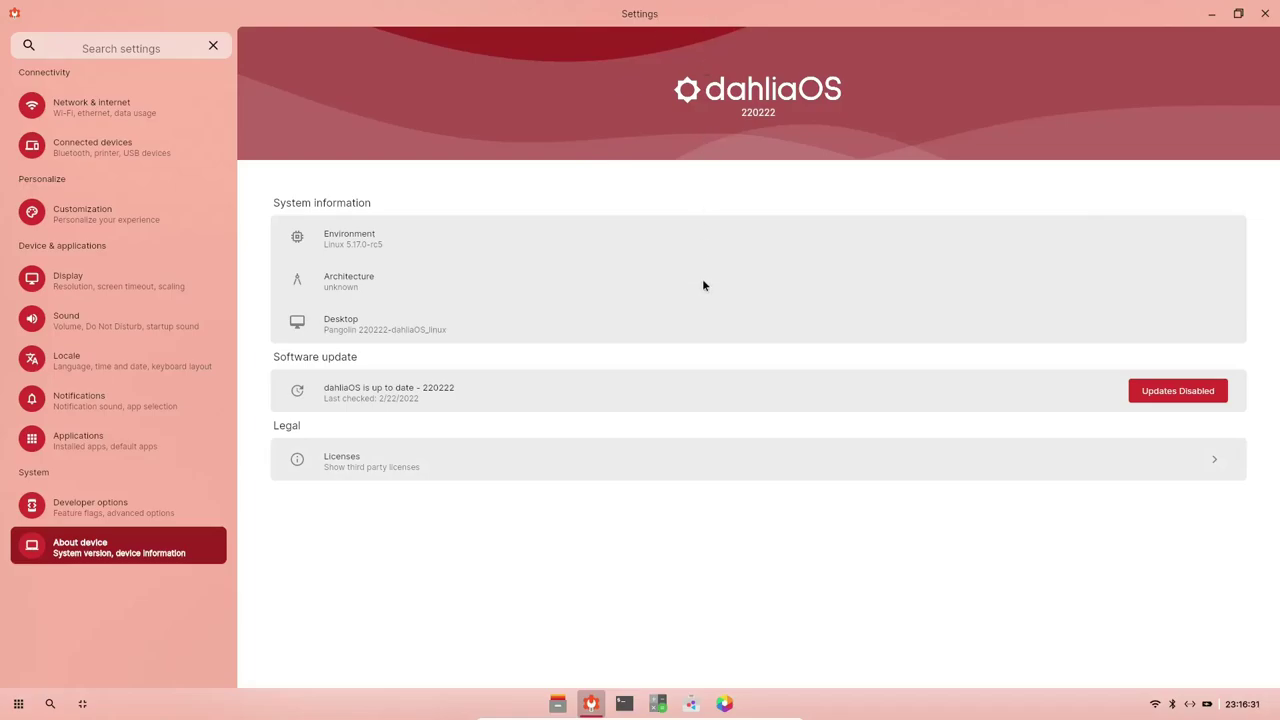
{"action": "double_click", "coordinate": [704, 18]}
{"action": "left_click_drag", "start_coordinate": [642, 18], "coordinate": [759, 107]}
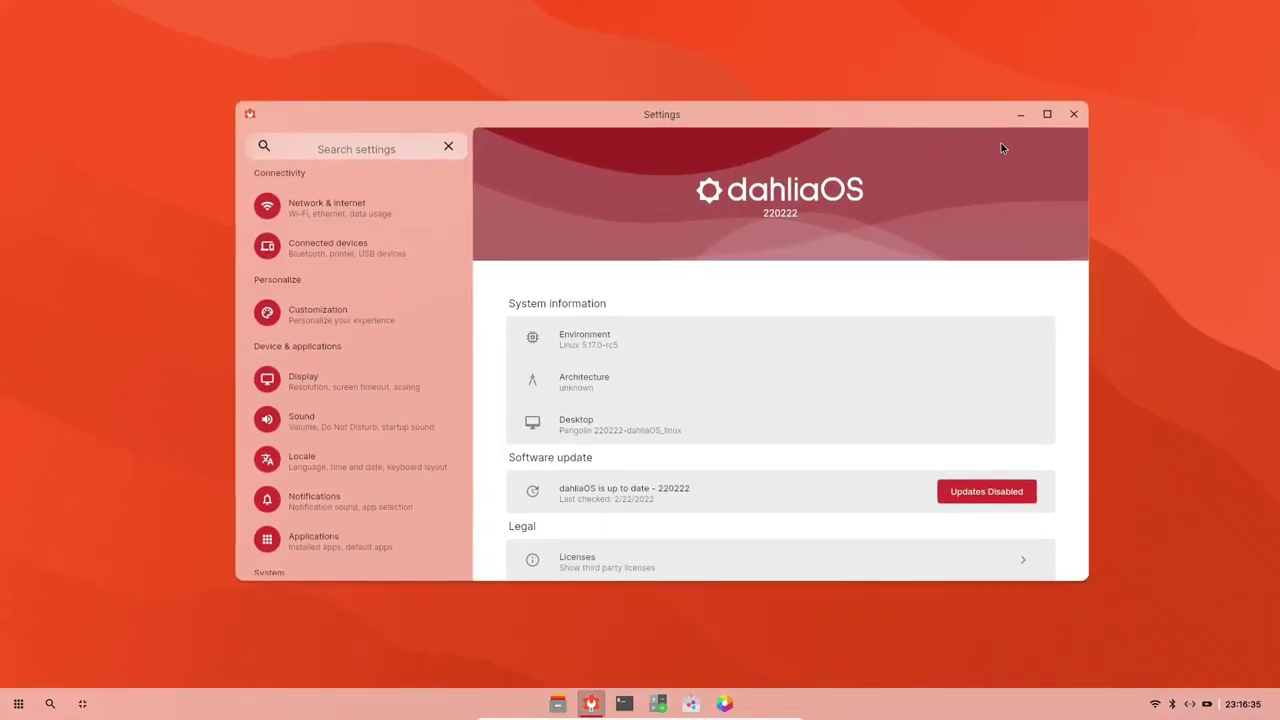
Close Settings, open Files, and look inside system-hive before returning to root.
{"action": "left_click", "coordinate": [1075, 116]}
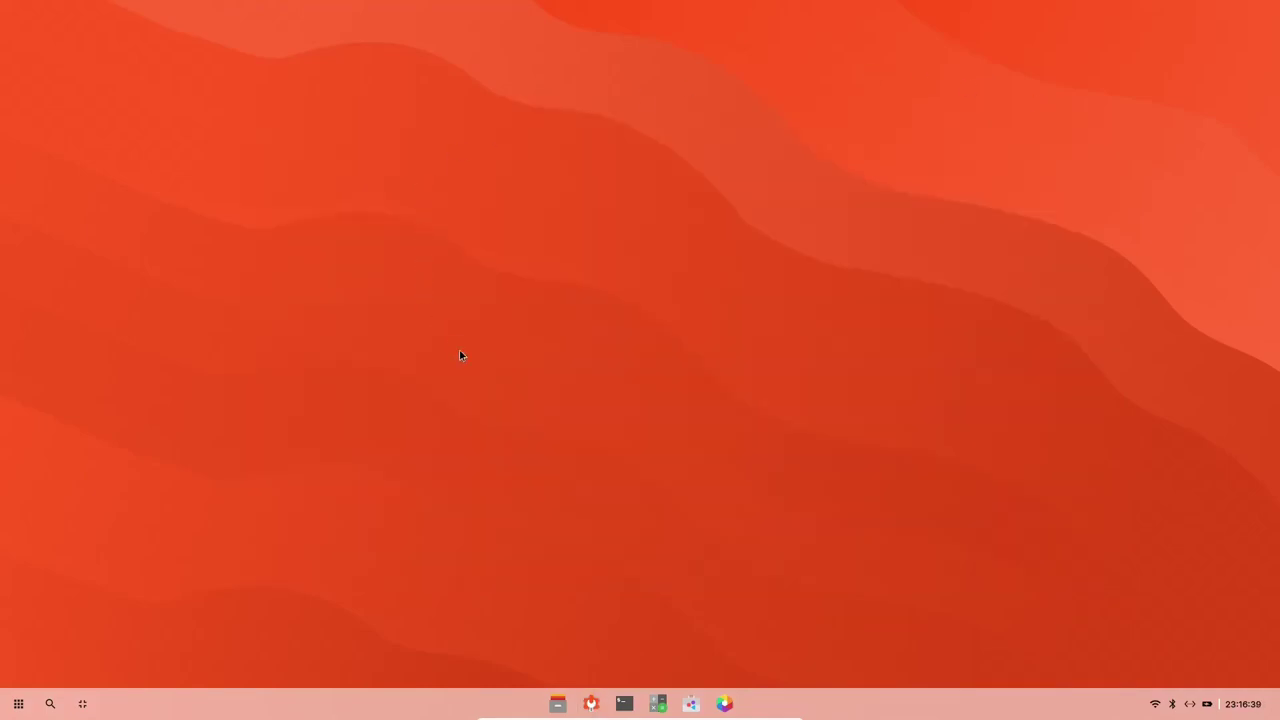
{"action": "left_click", "coordinate": [557, 703]}
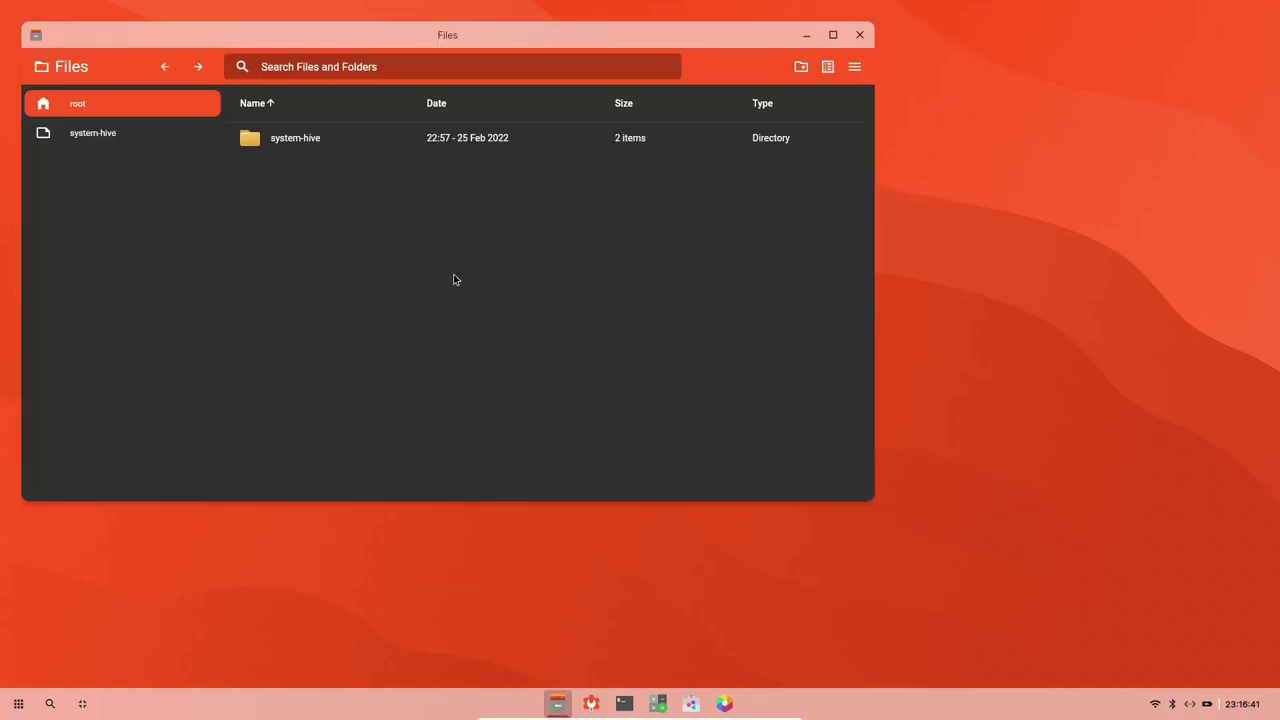
{"action": "left_click_drag", "start_coordinate": [491, 31], "coordinate": [775, 97]}
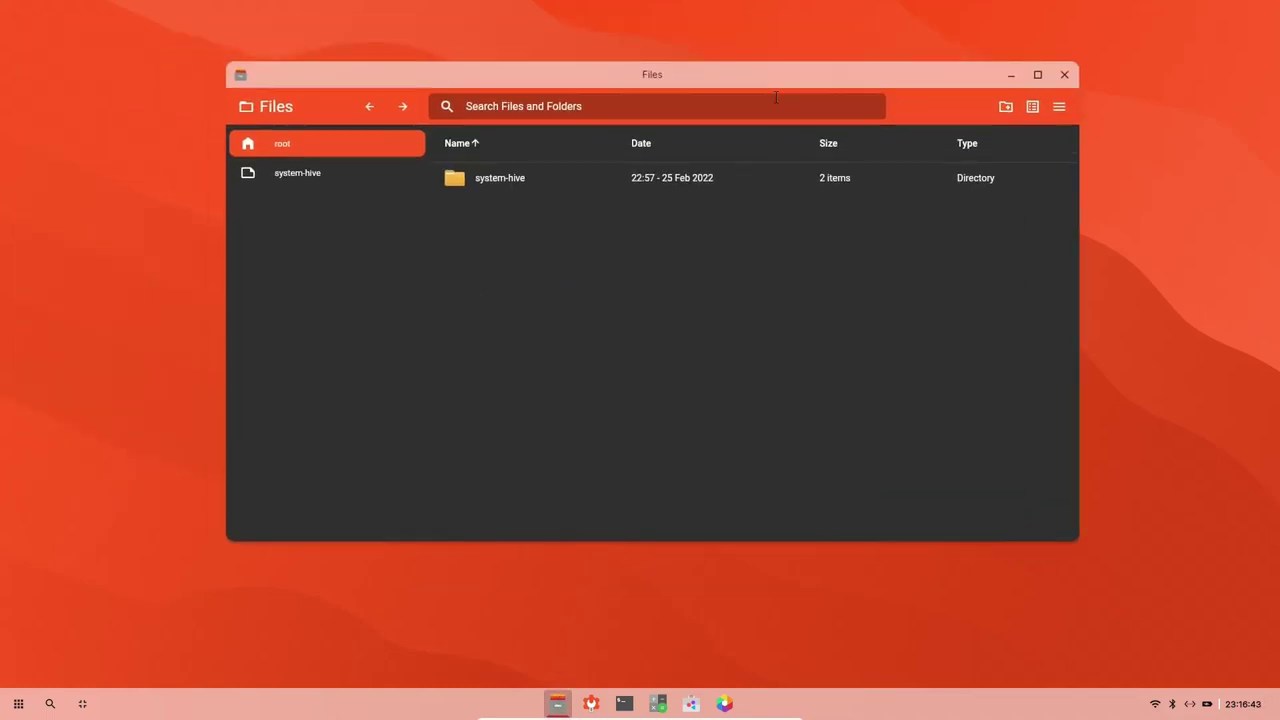
{"action": "left_click", "coordinate": [296, 178]}
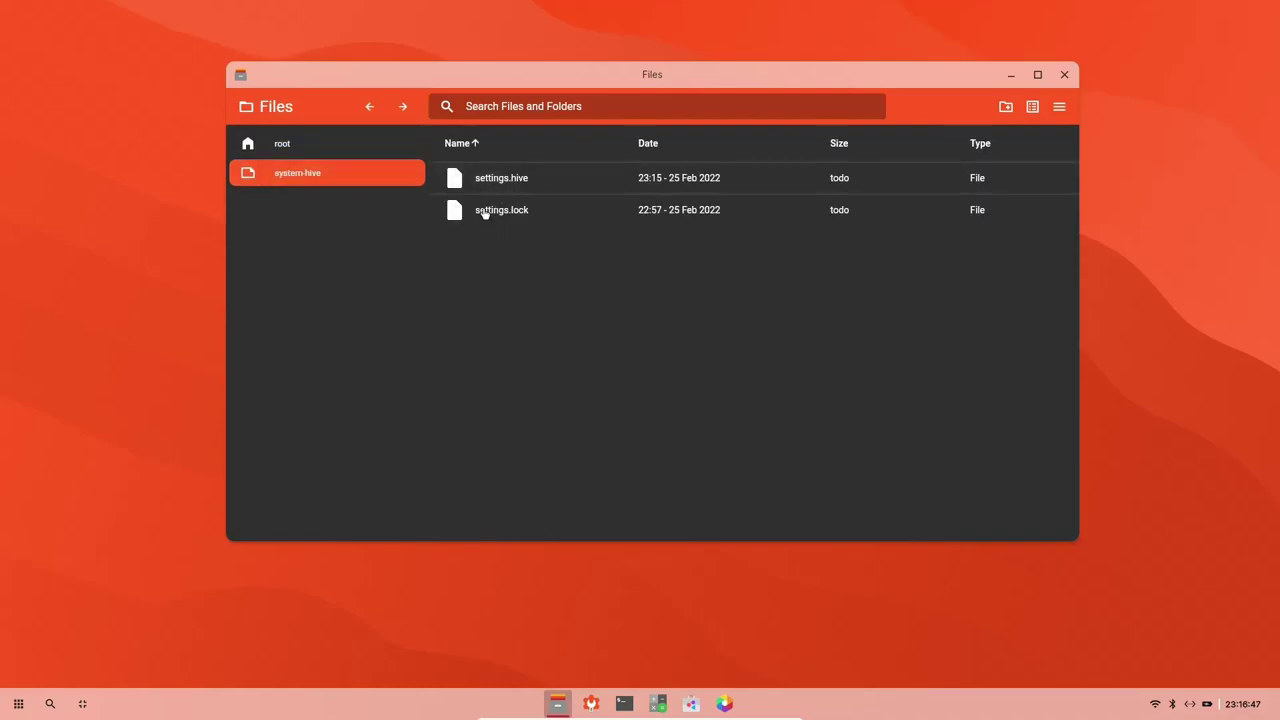
{"action": "left_click", "coordinate": [281, 145]}
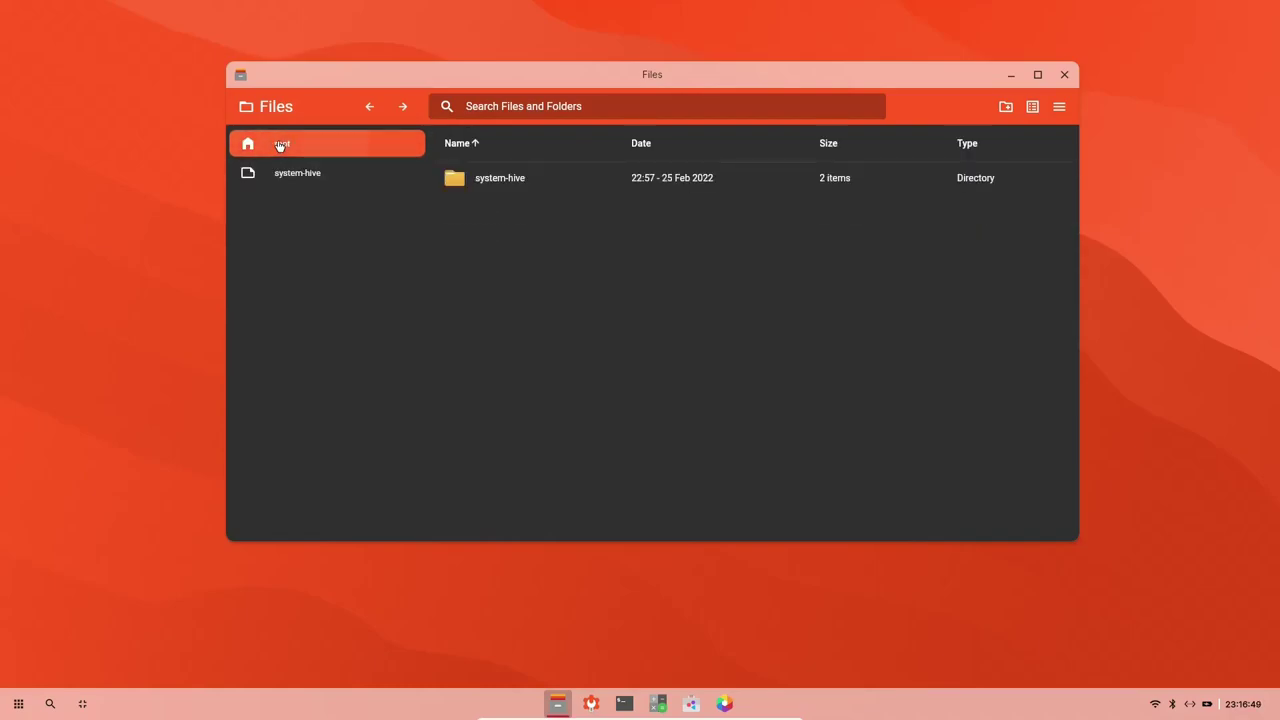
Create a folder named 'Ebuzz Central' in root, open it, and go back.
{"action": "left_click", "coordinate": [1006, 106]}
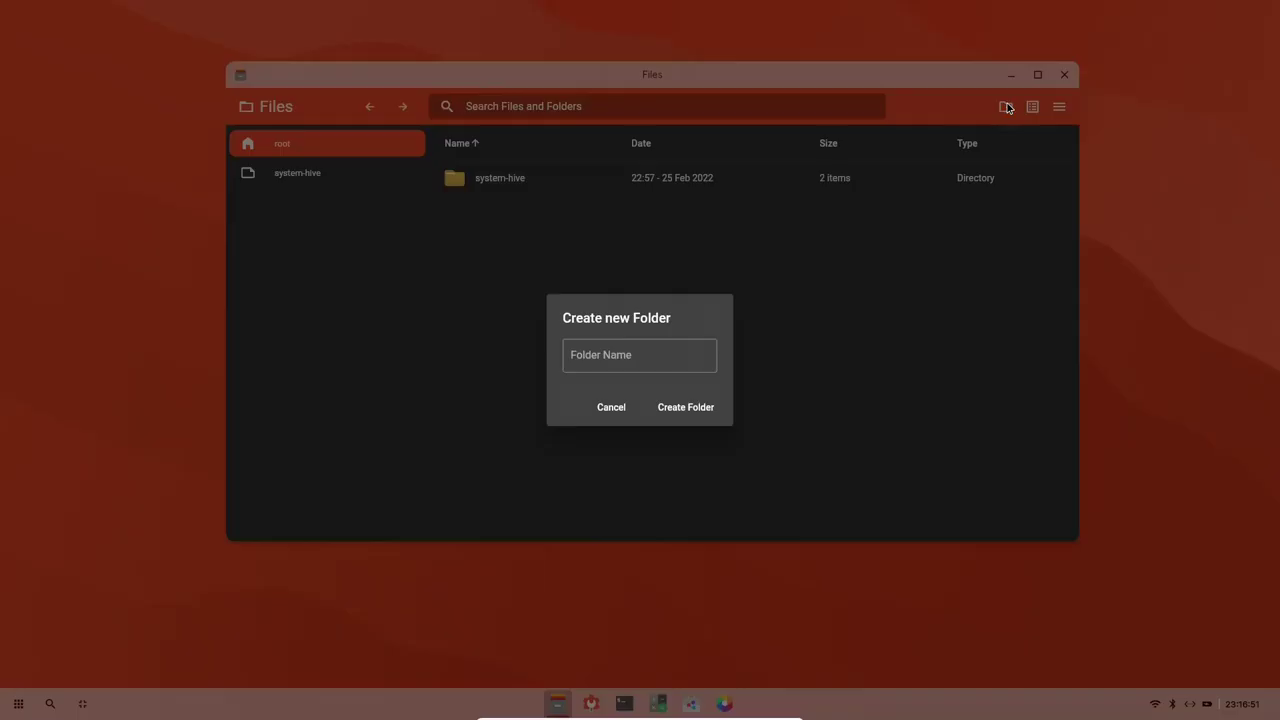
{"action": "left_click", "coordinate": [620, 361]}
{"action": "type", "text": "Ebuzz"}
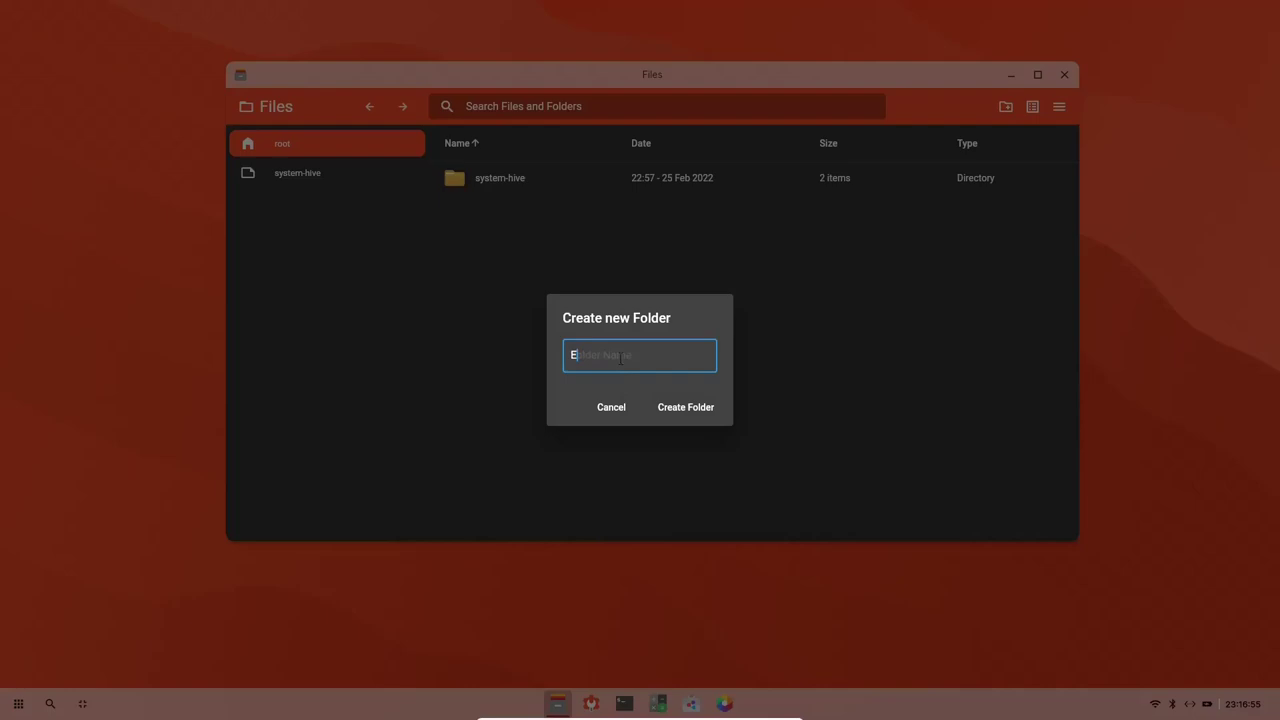
{"action": "type", "text": " Central"}
{"action": "left_click", "coordinate": [678, 410]}
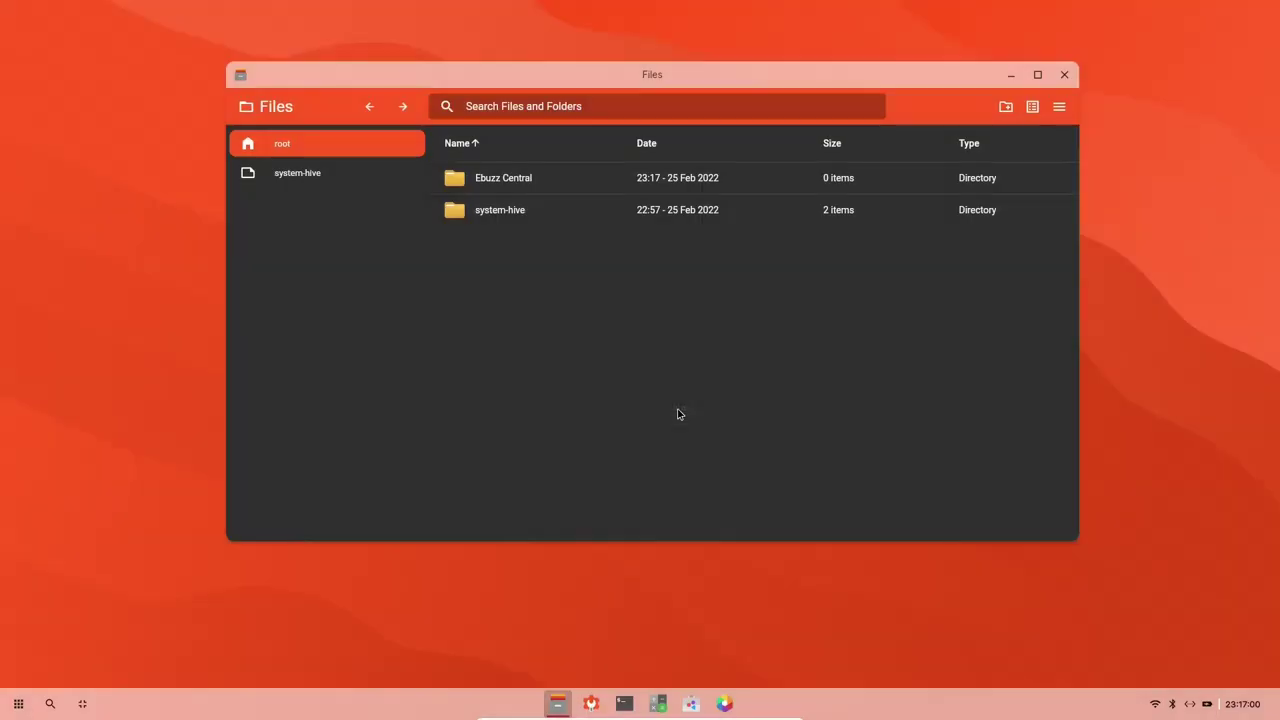
{"action": "double_click", "coordinate": [486, 180]}
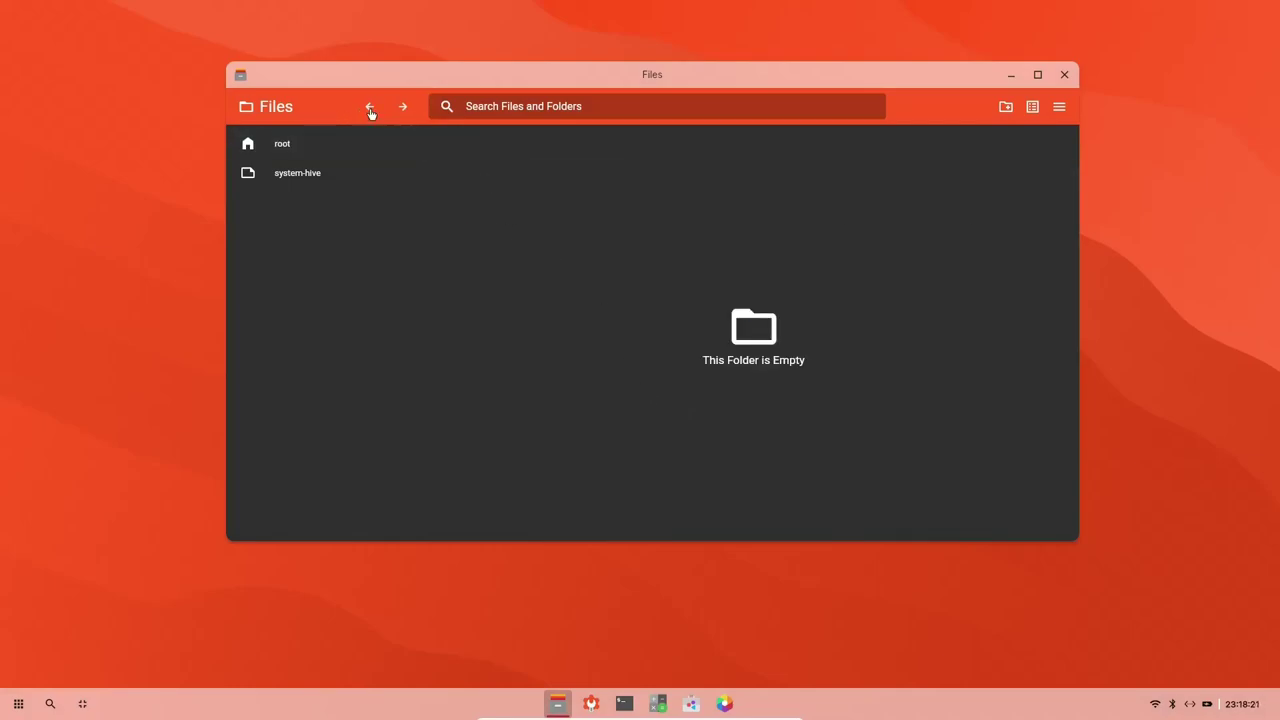
{"action": "left_click", "coordinate": [370, 110]}
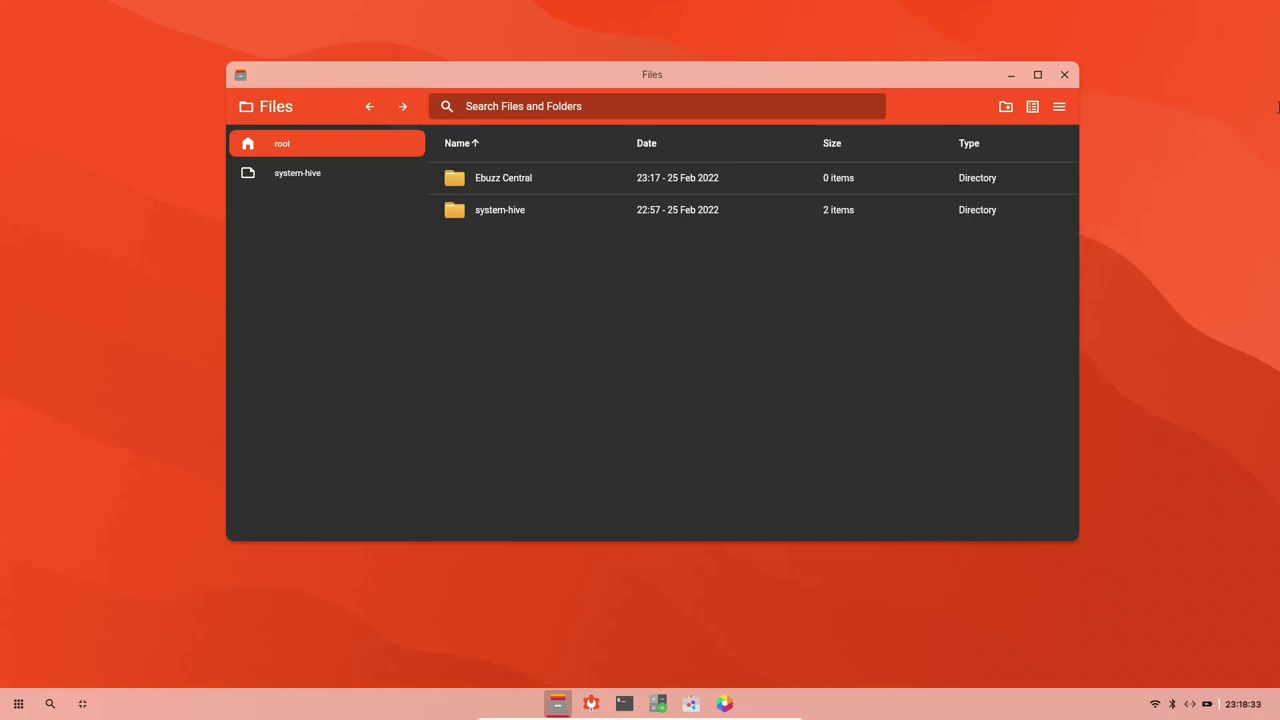
Replace Files with a Terminal running htop, then maximize and restore its window.
{"action": "left_click", "coordinate": [1064, 75]}
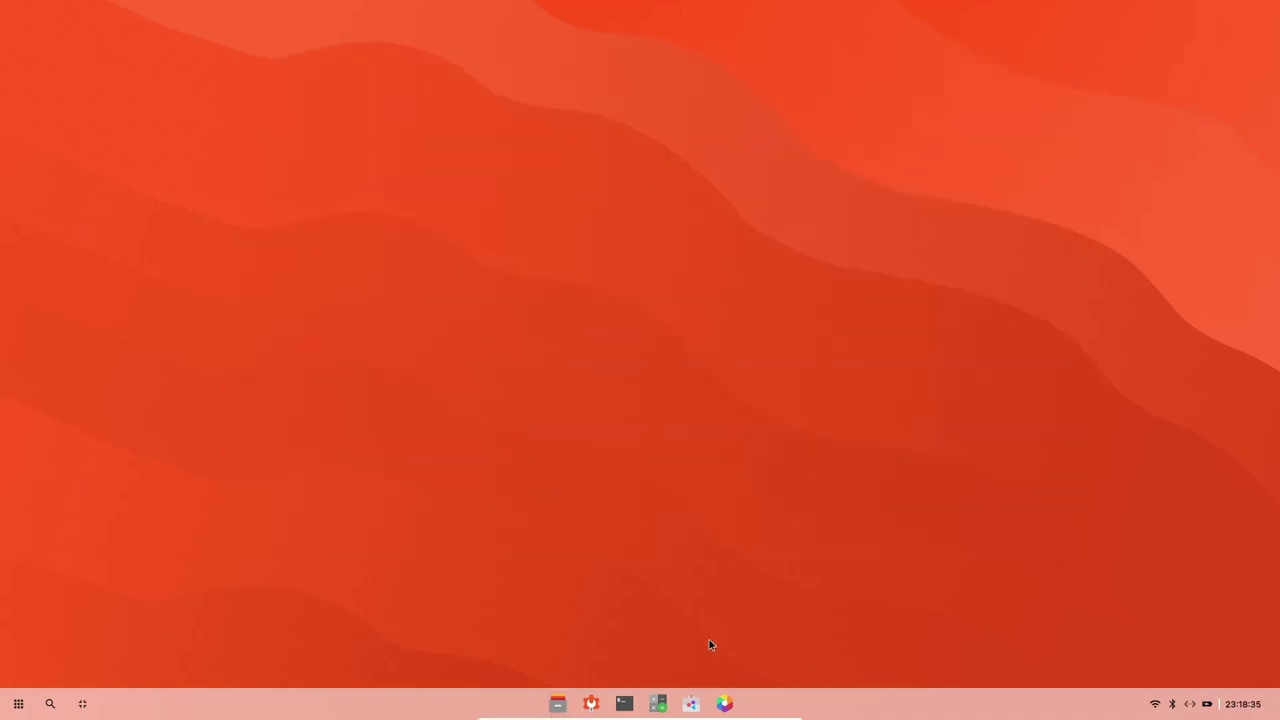
{"action": "left_click", "coordinate": [624, 704]}
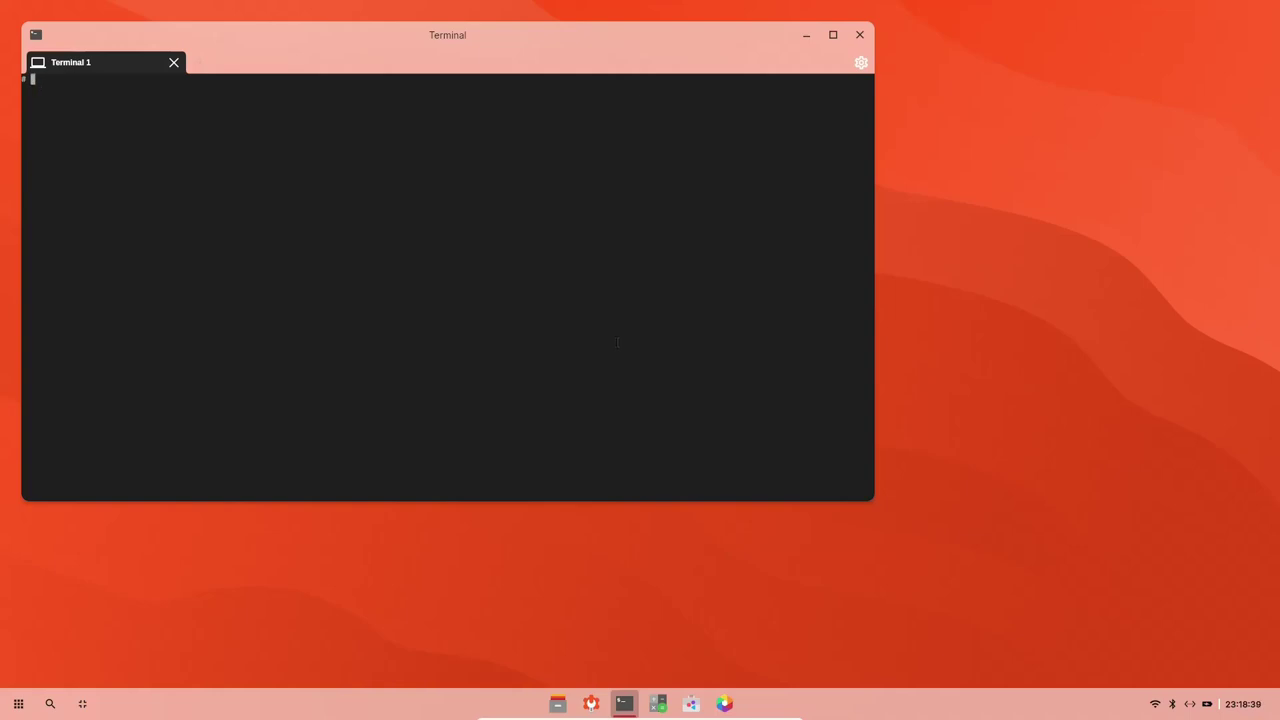
{"action": "type", "text": "htop"}
{"action": "key", "text": "Return"}
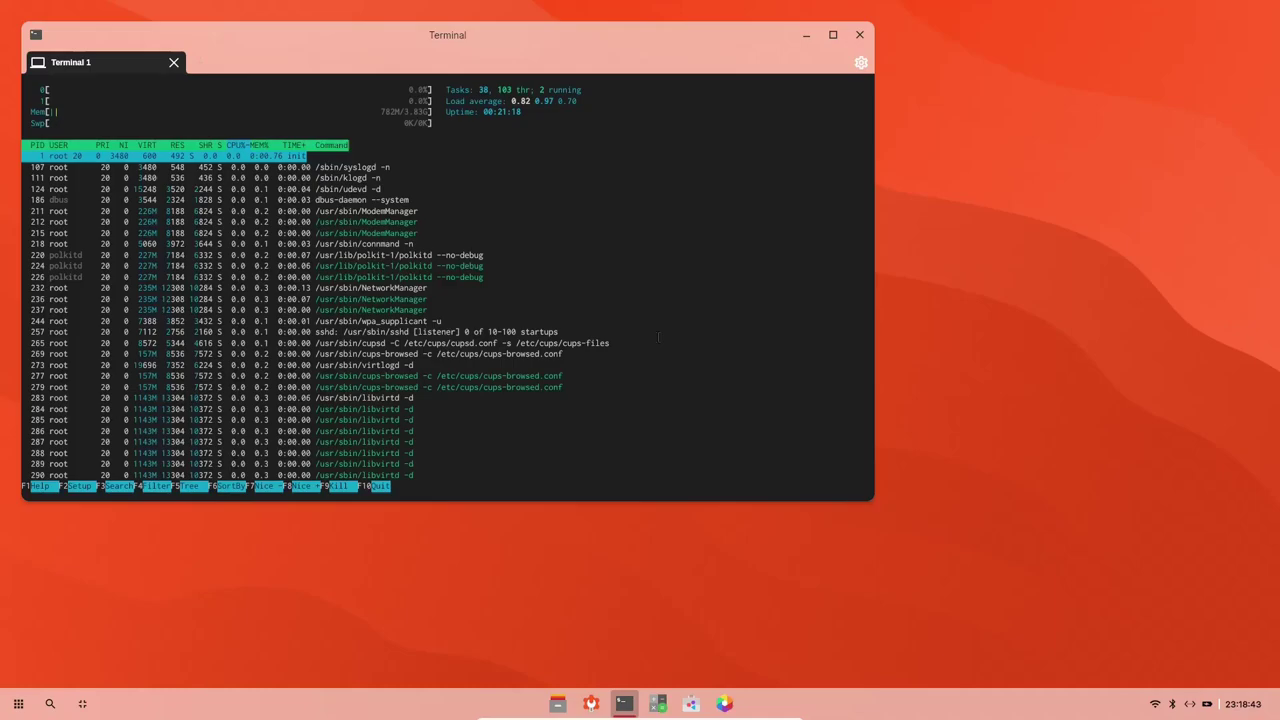
{"action": "left_click", "coordinate": [836, 37]}
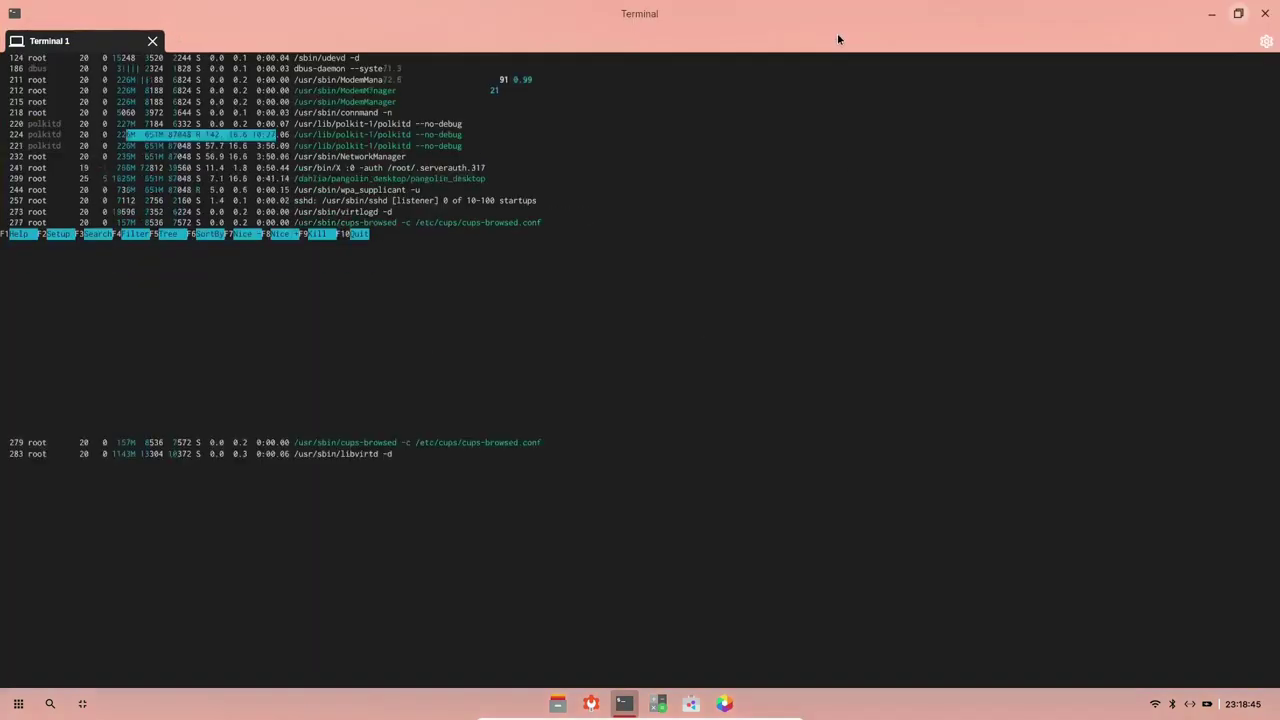
{"action": "left_click", "coordinate": [1238, 15]}
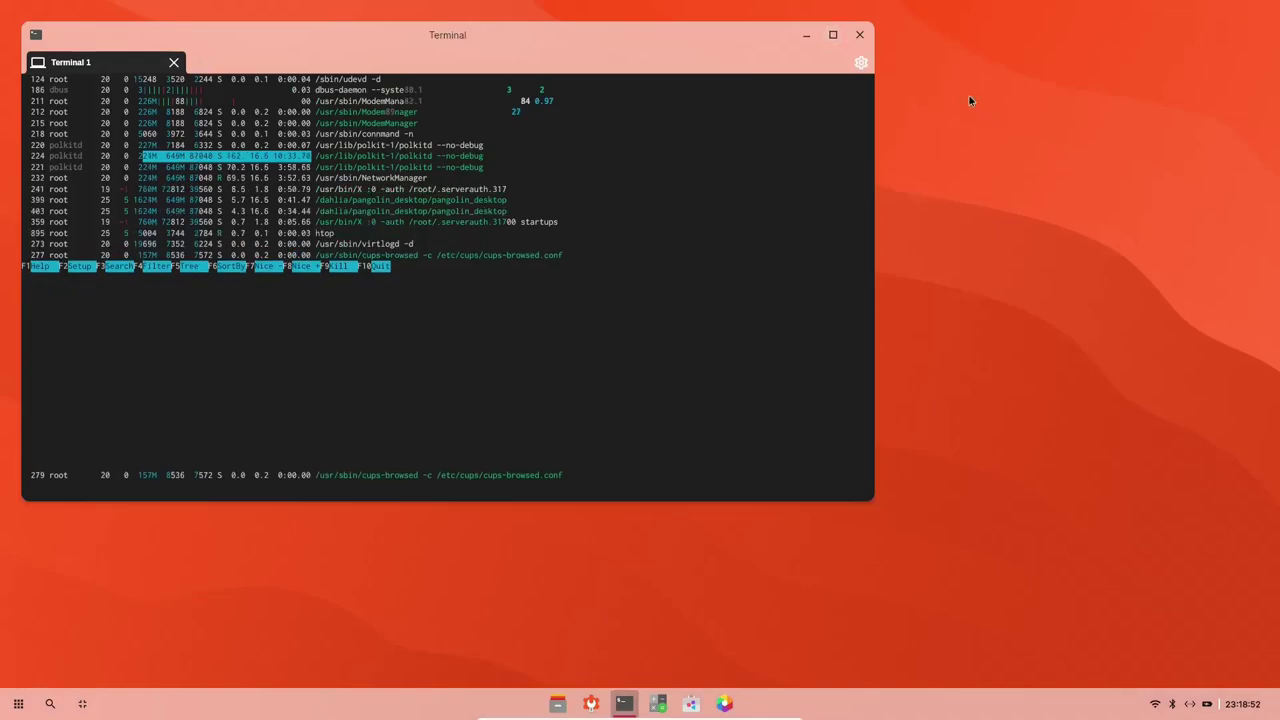
Reopen Terminal, run htop again, then maximize and restore the window.
{"action": "left_click", "coordinate": [859, 35]}
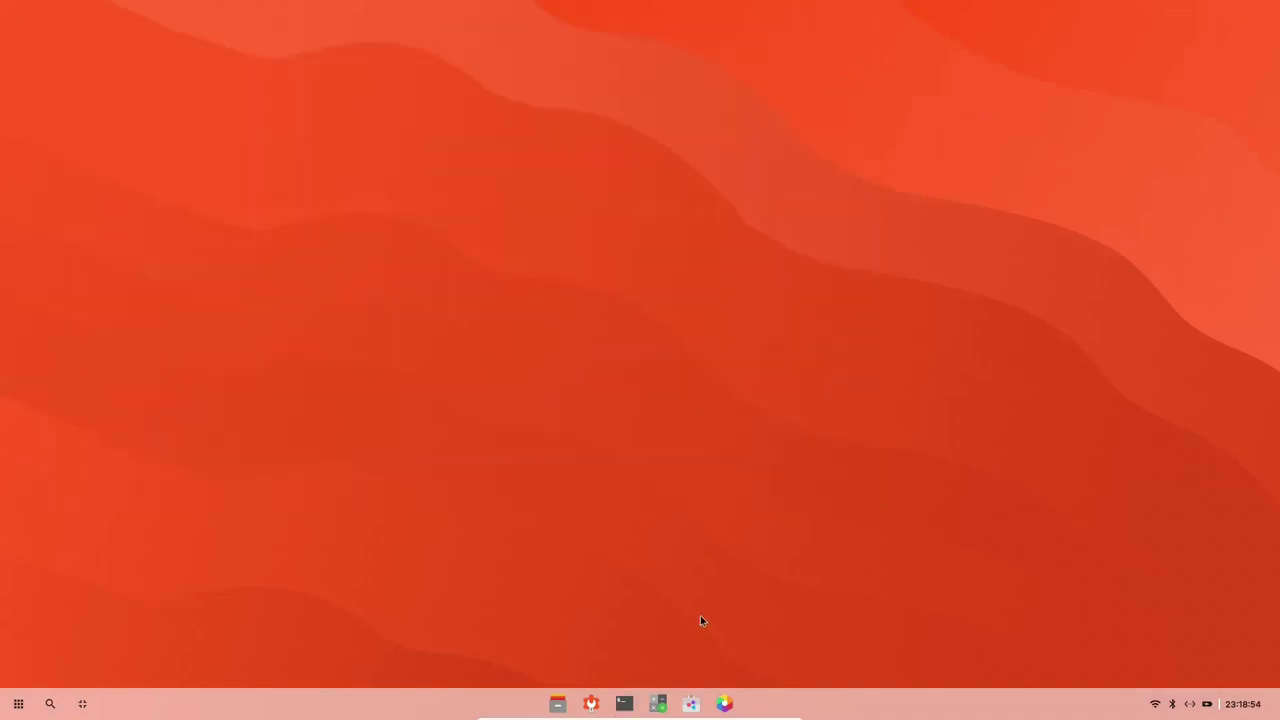
{"action": "left_click", "coordinate": [624, 703]}
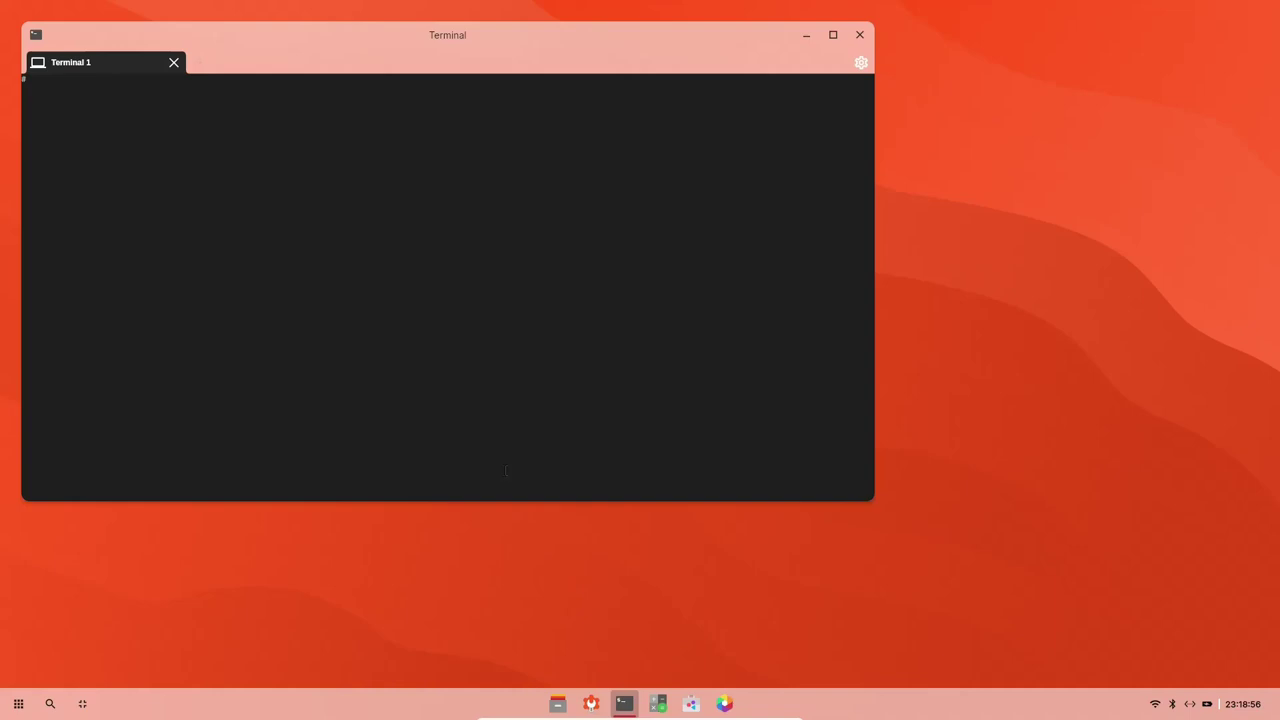
{"action": "type", "text": "htop"}
{"action": "key", "text": "Return"}
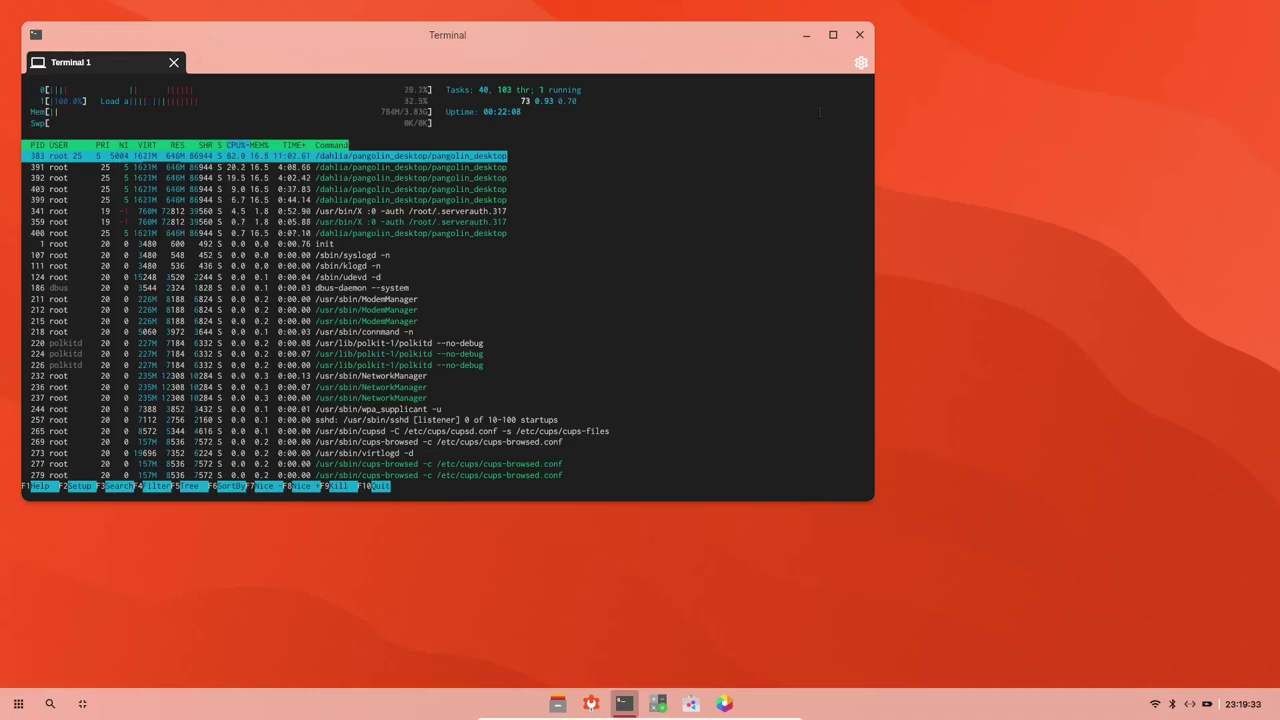
{"action": "left_click", "coordinate": [832, 34]}
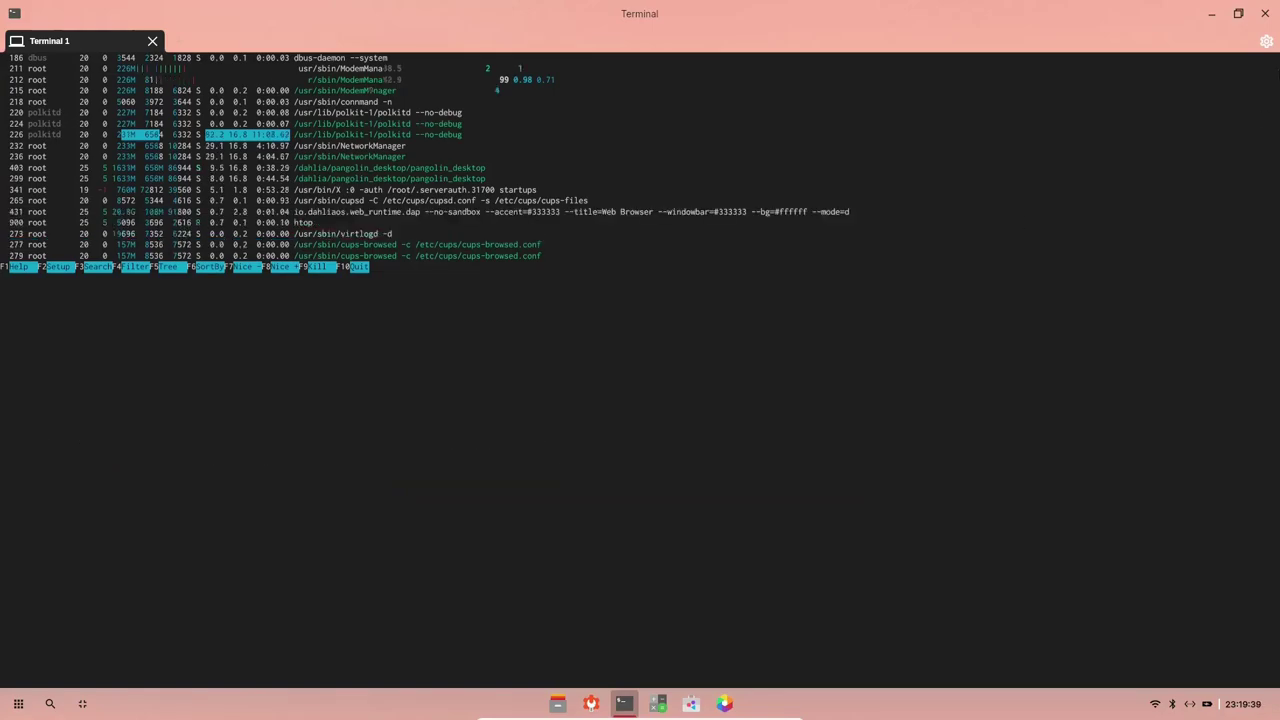
{"action": "left_click", "coordinate": [1238, 13]}
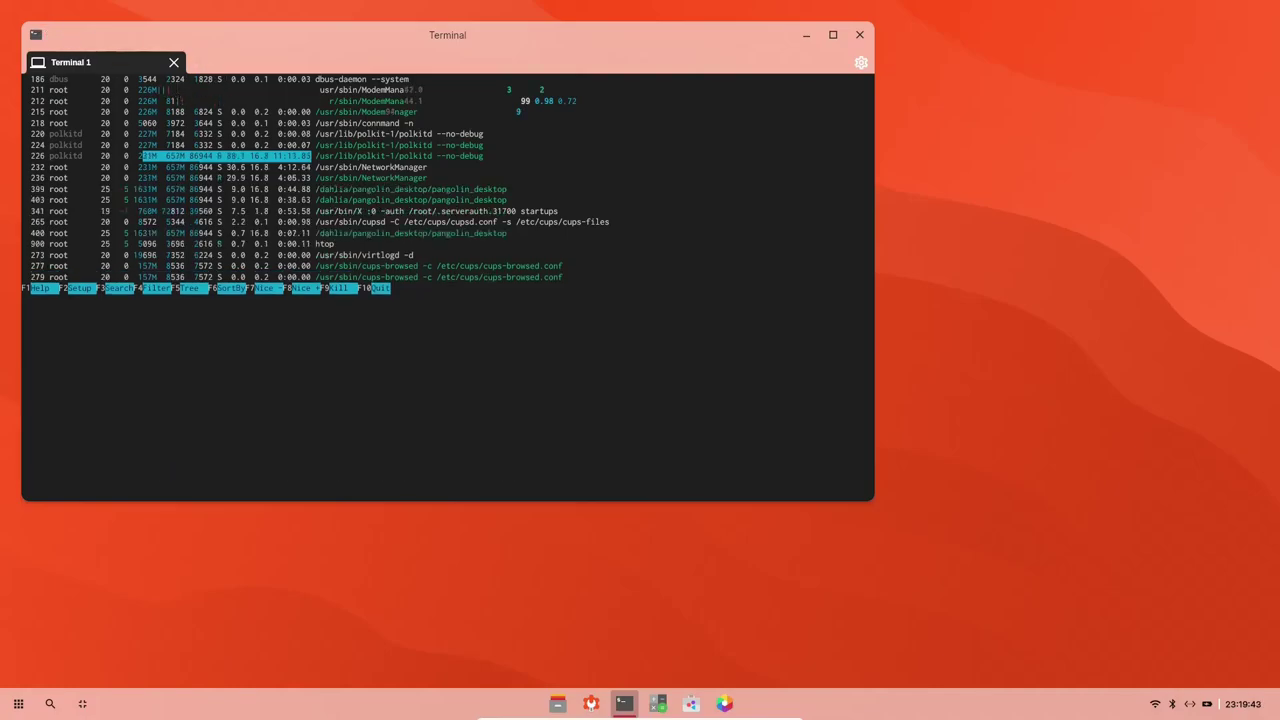
Close the htop tab, open a new terminal tab, then close the Terminal window.
{"action": "left_click", "coordinate": [174, 63]}
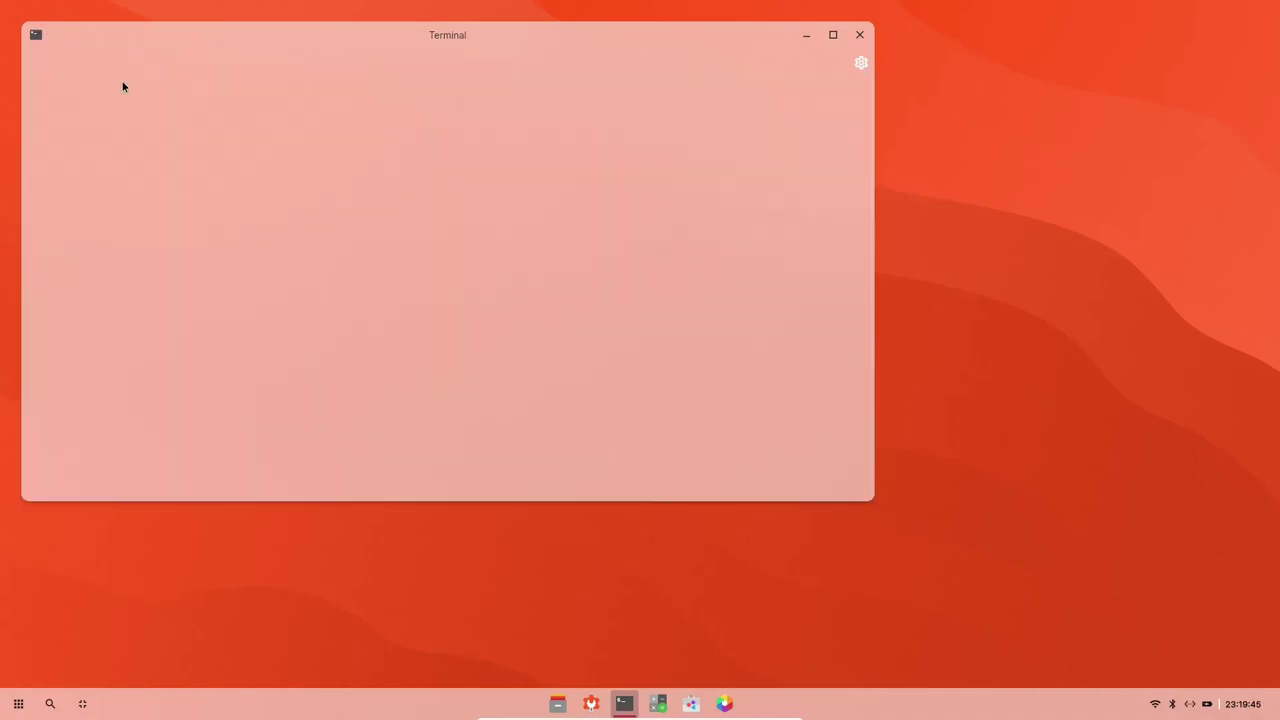
{"action": "double_click", "coordinate": [45, 66]}
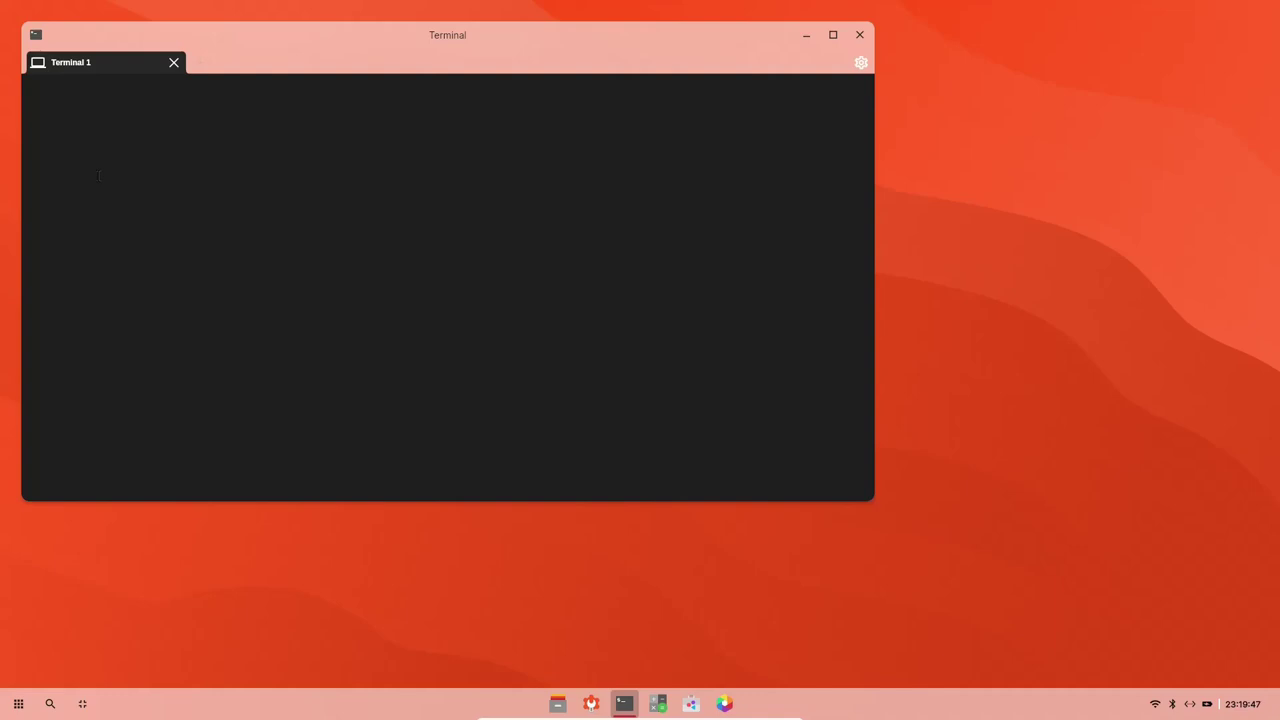
{"action": "left_click", "coordinate": [859, 35]}
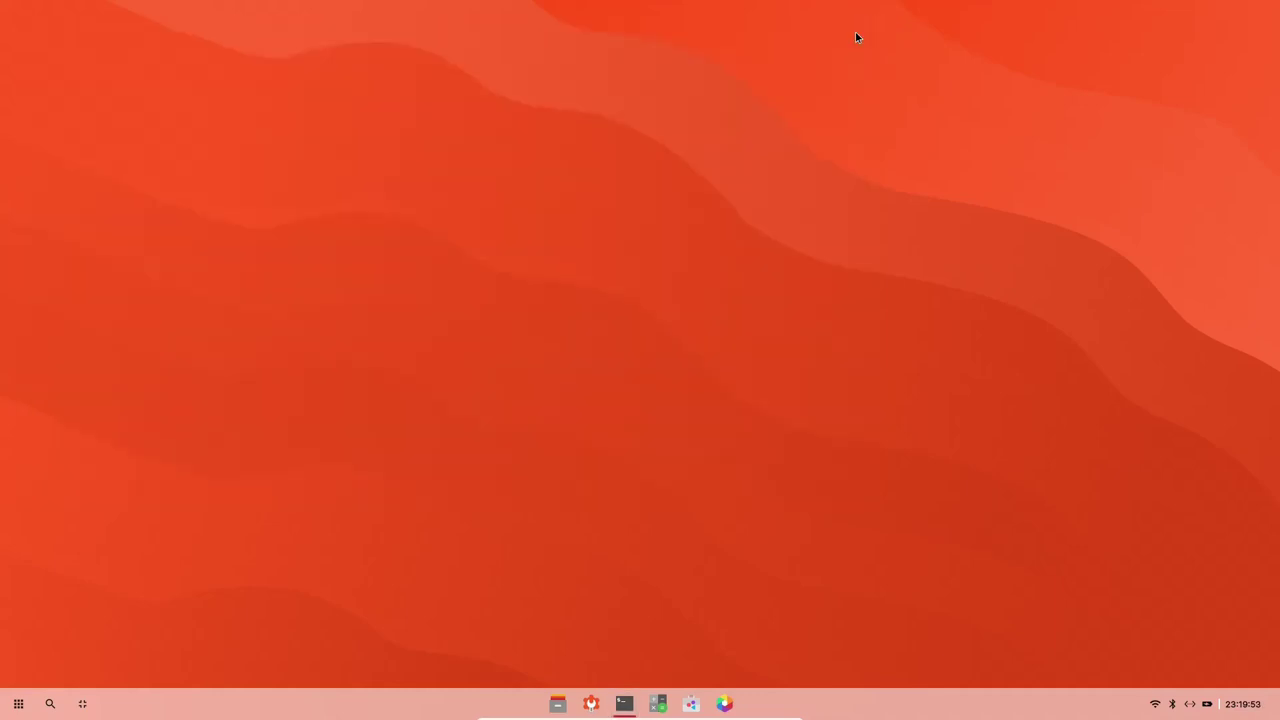
Reopen Terminal, type 'top', view it full-screen, then close Terminal.
{"action": "left_click", "coordinate": [624, 703]}
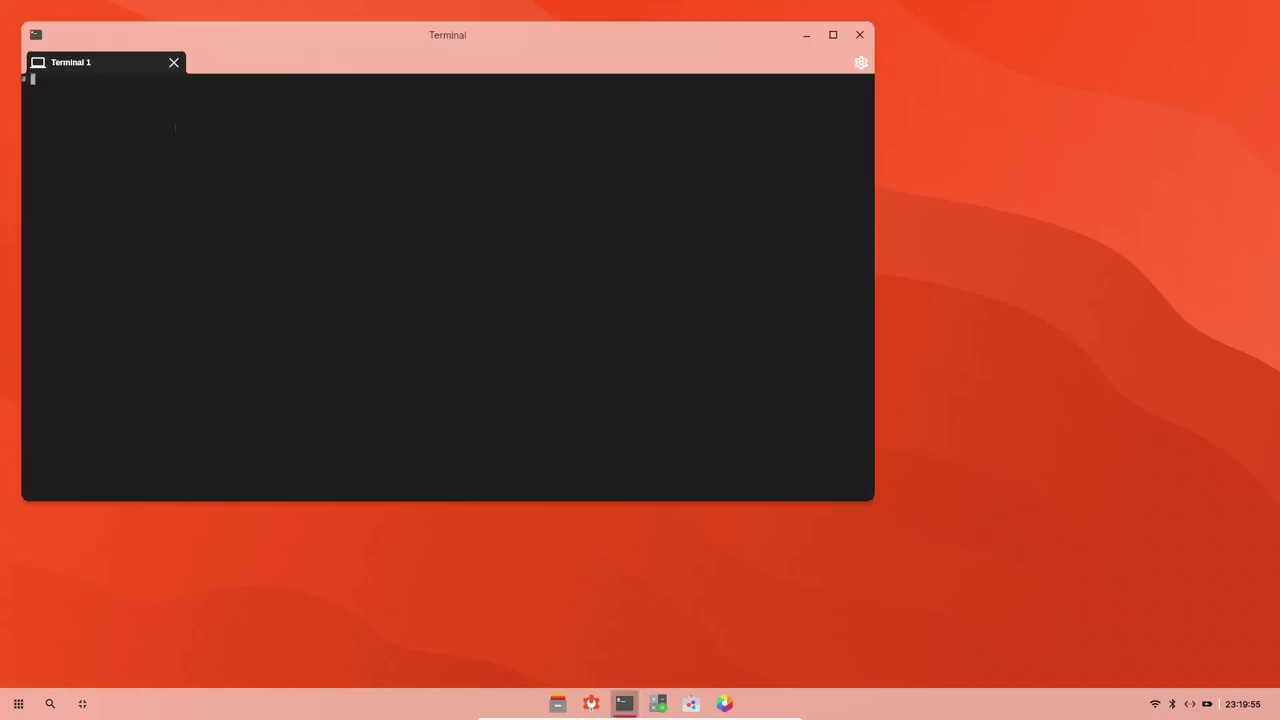
{"action": "type", "text": "top"}
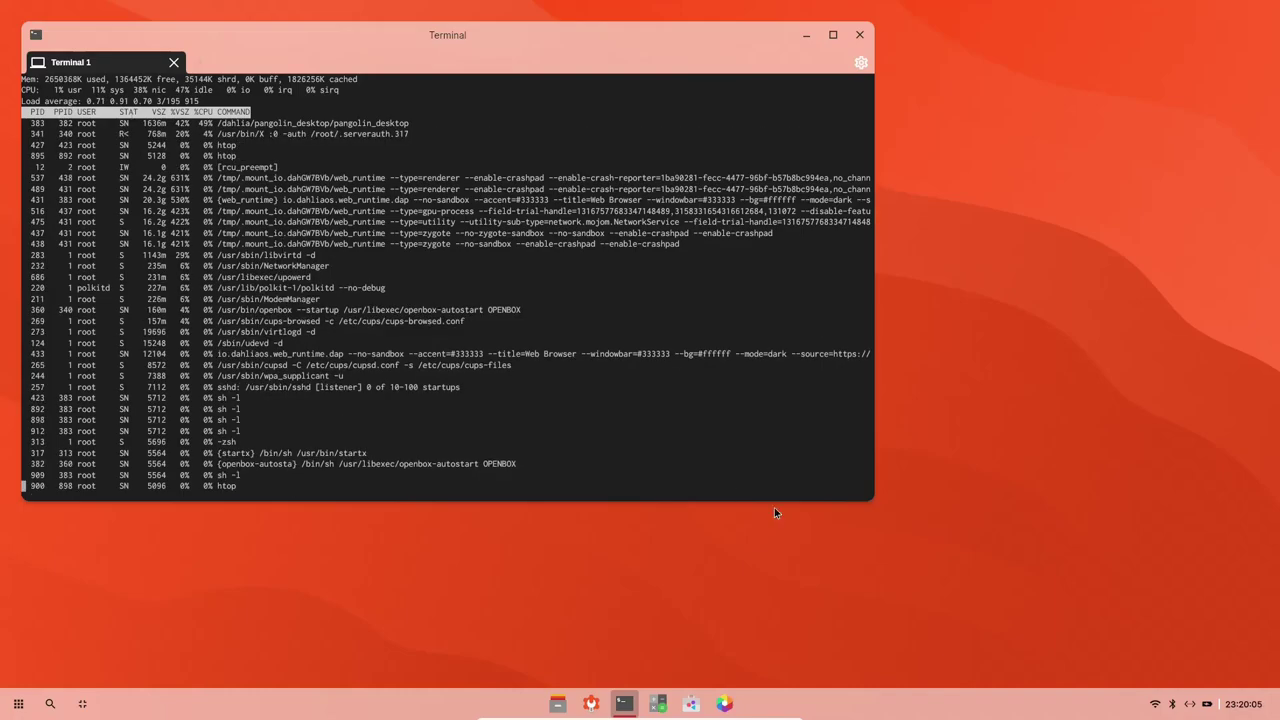
{"action": "left_click", "coordinate": [832, 35]}
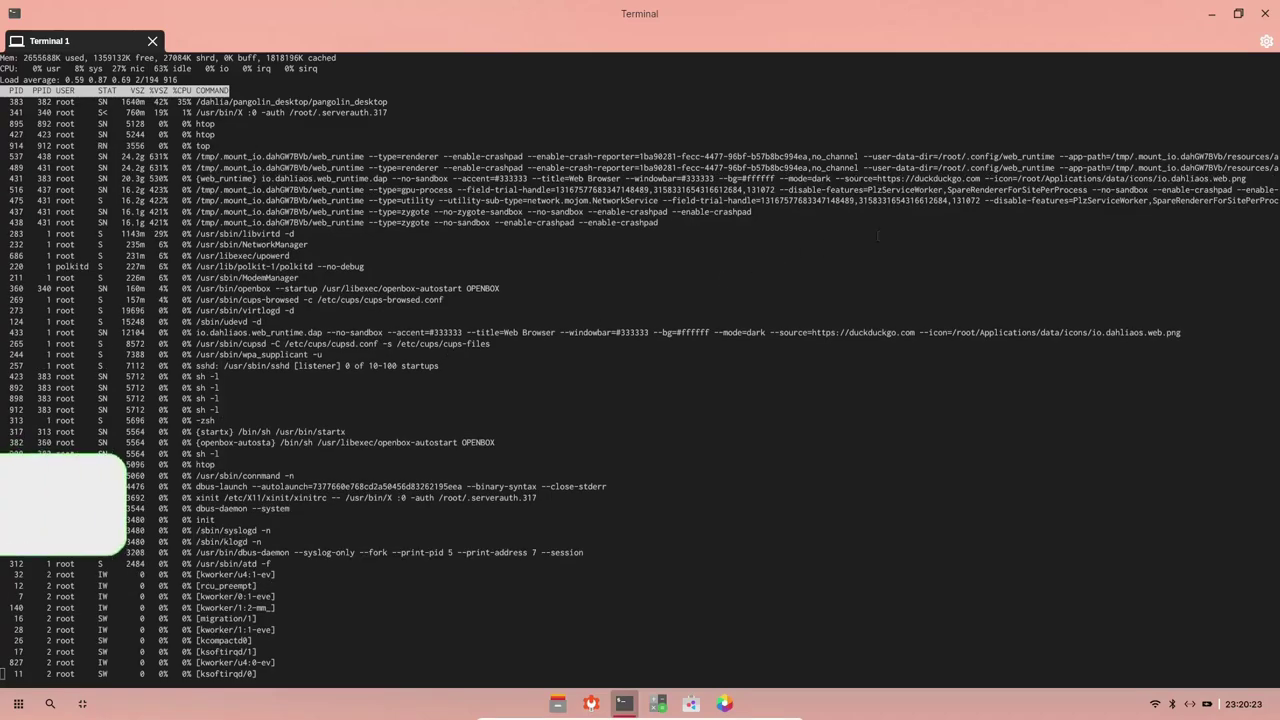
{"action": "left_click", "coordinate": [1265, 14]}
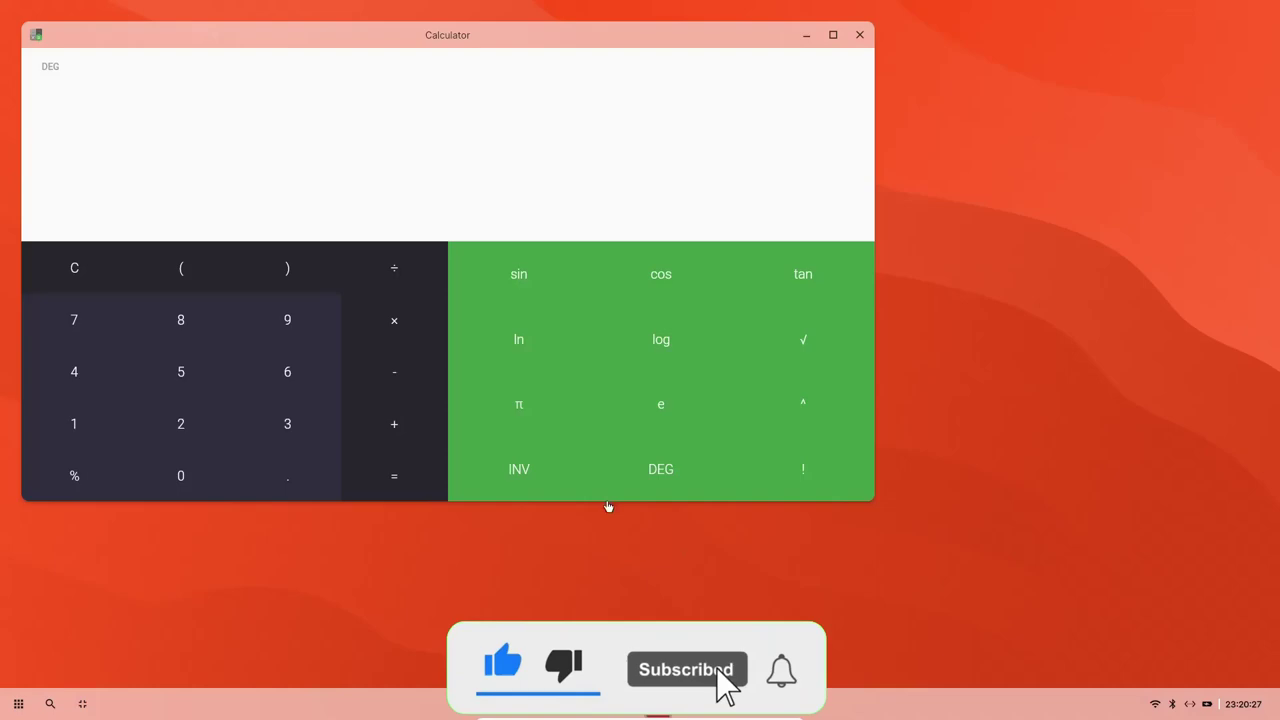
Compute 25 × 6 = 150 on the moved Calculator, then close it.
{"action": "left_click_drag", "start_coordinate": [457, 34], "coordinate": [540, 50]}
{"action": "left_click", "coordinate": [325, 445]}
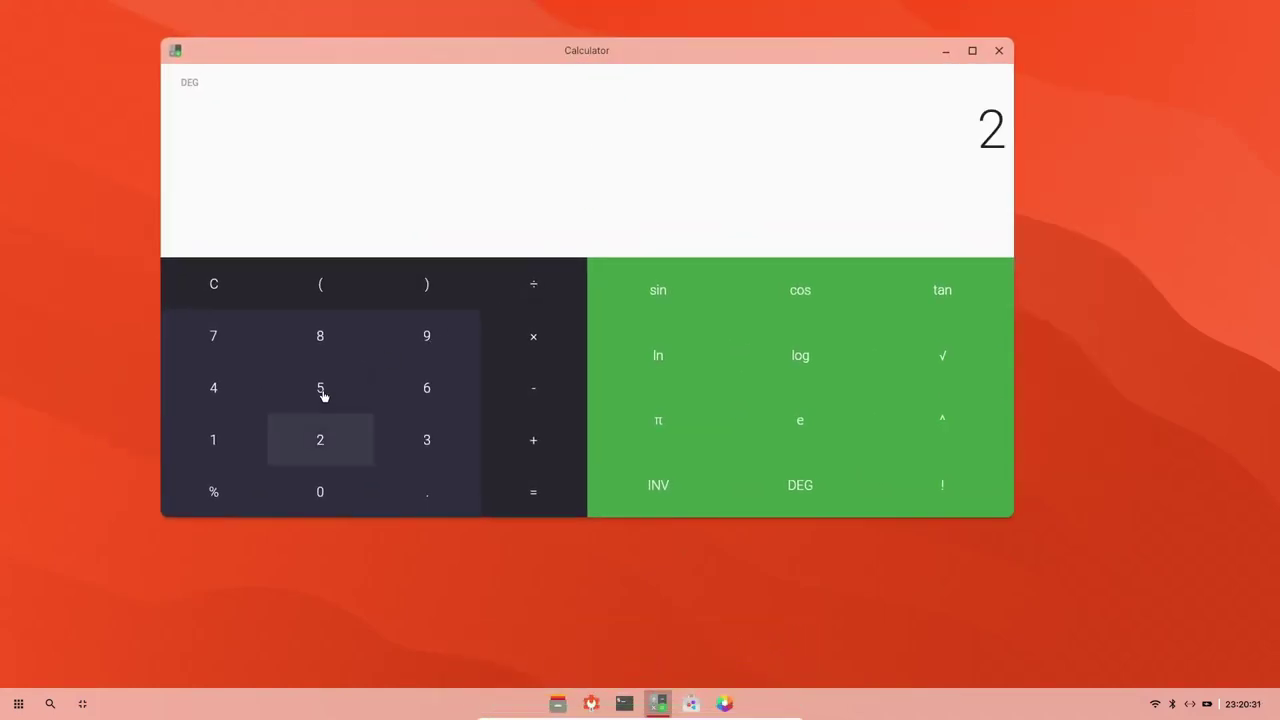
{"action": "left_click", "coordinate": [320, 391]}
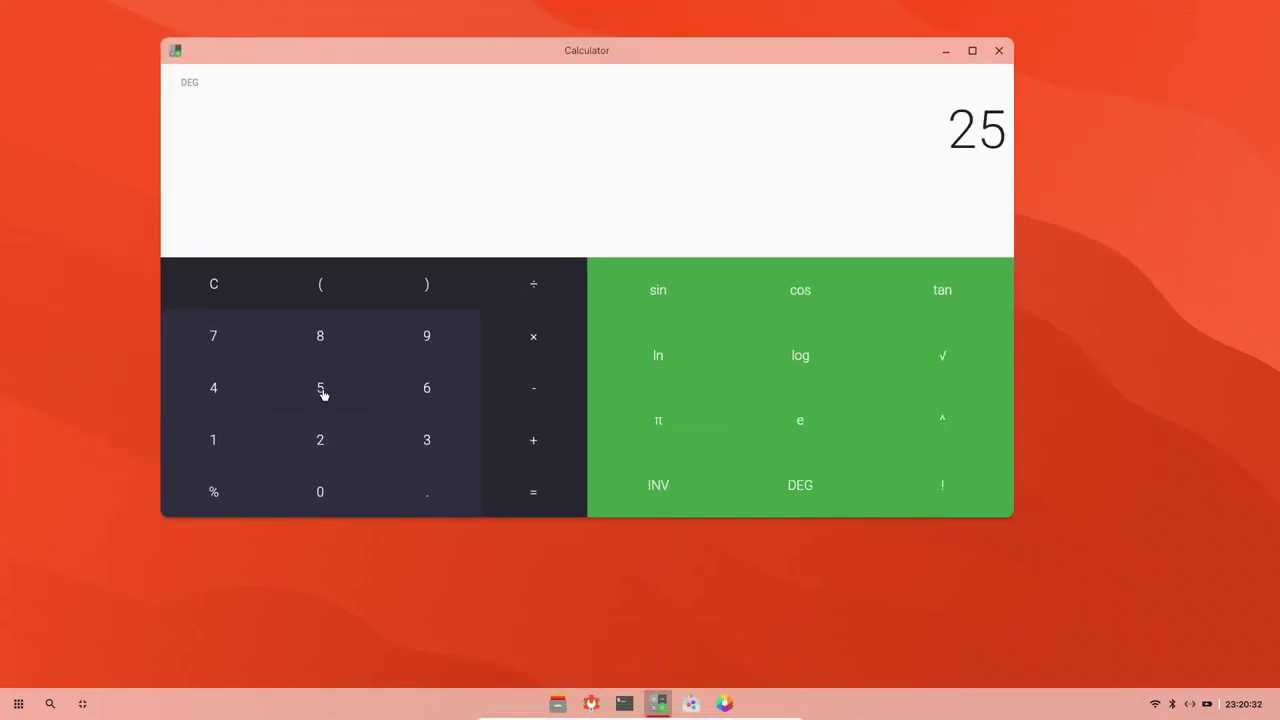
{"action": "left_click", "coordinate": [527, 345]}
{"action": "left_click", "coordinate": [427, 394]}
{"action": "left_click", "coordinate": [535, 500]}
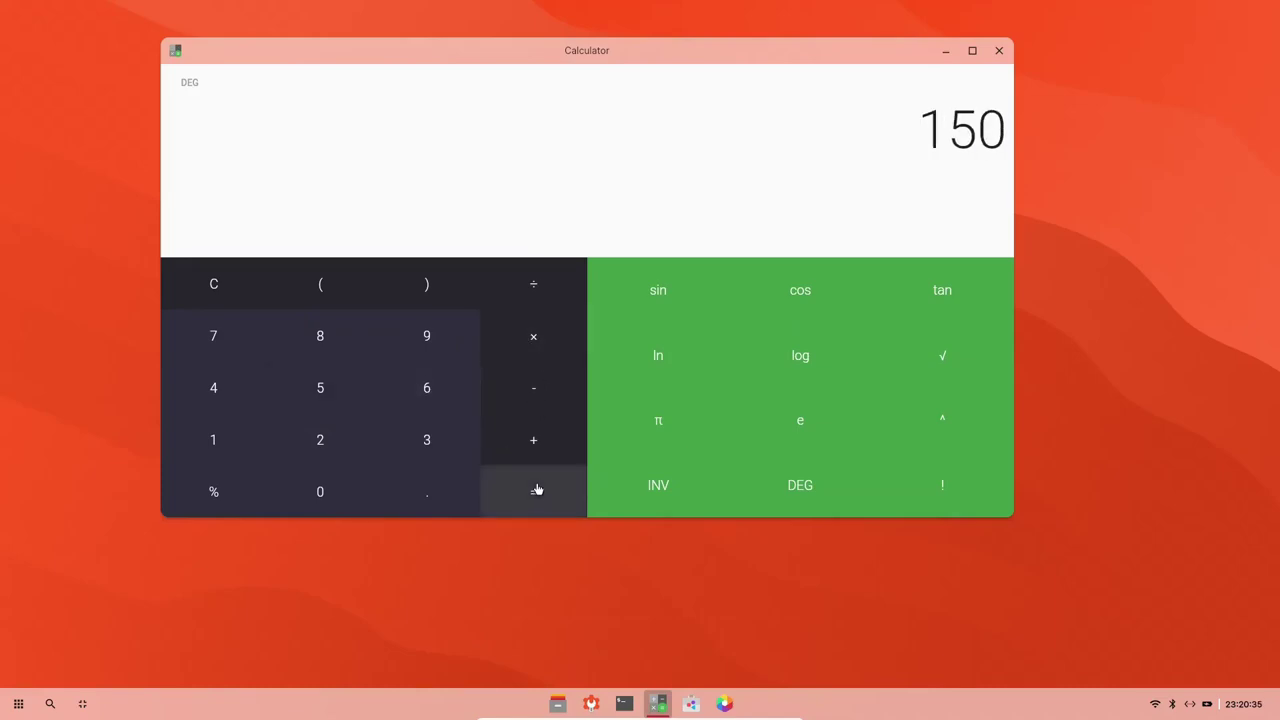
{"action": "left_click", "coordinate": [998, 52]}
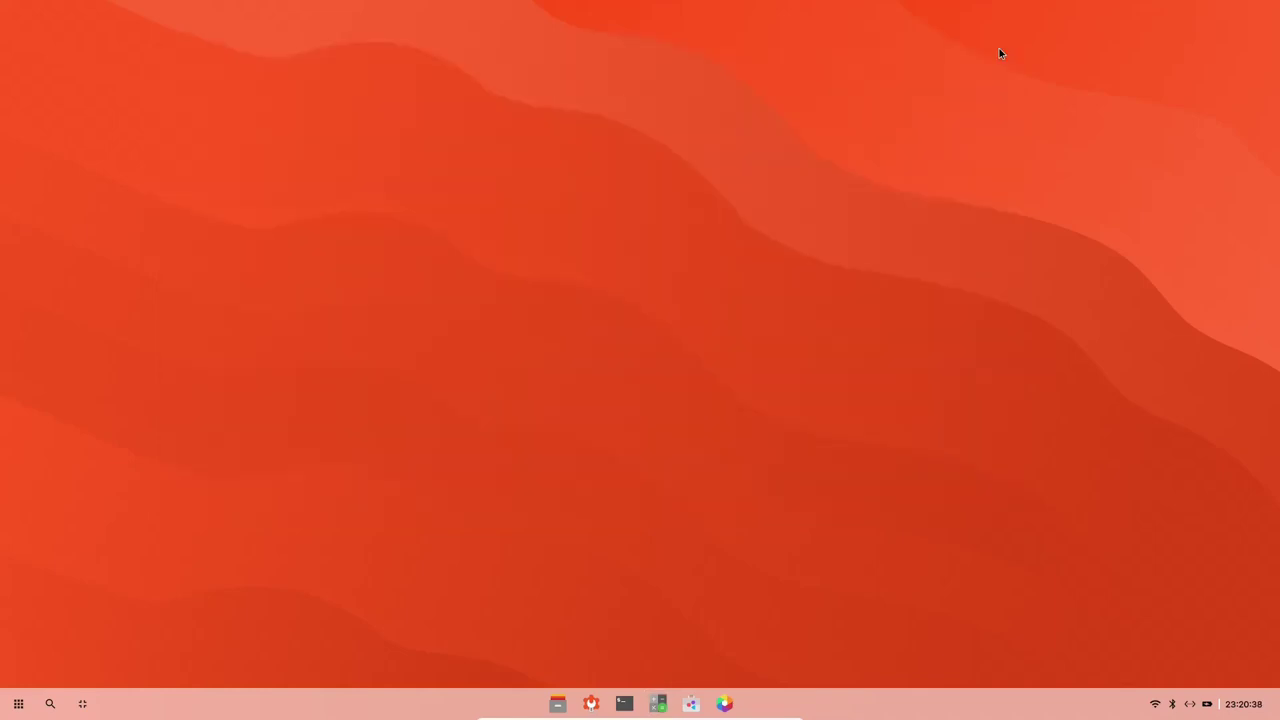
Open the Web App Manager and move its window to the right.
{"action": "left_click", "coordinate": [691, 704]}
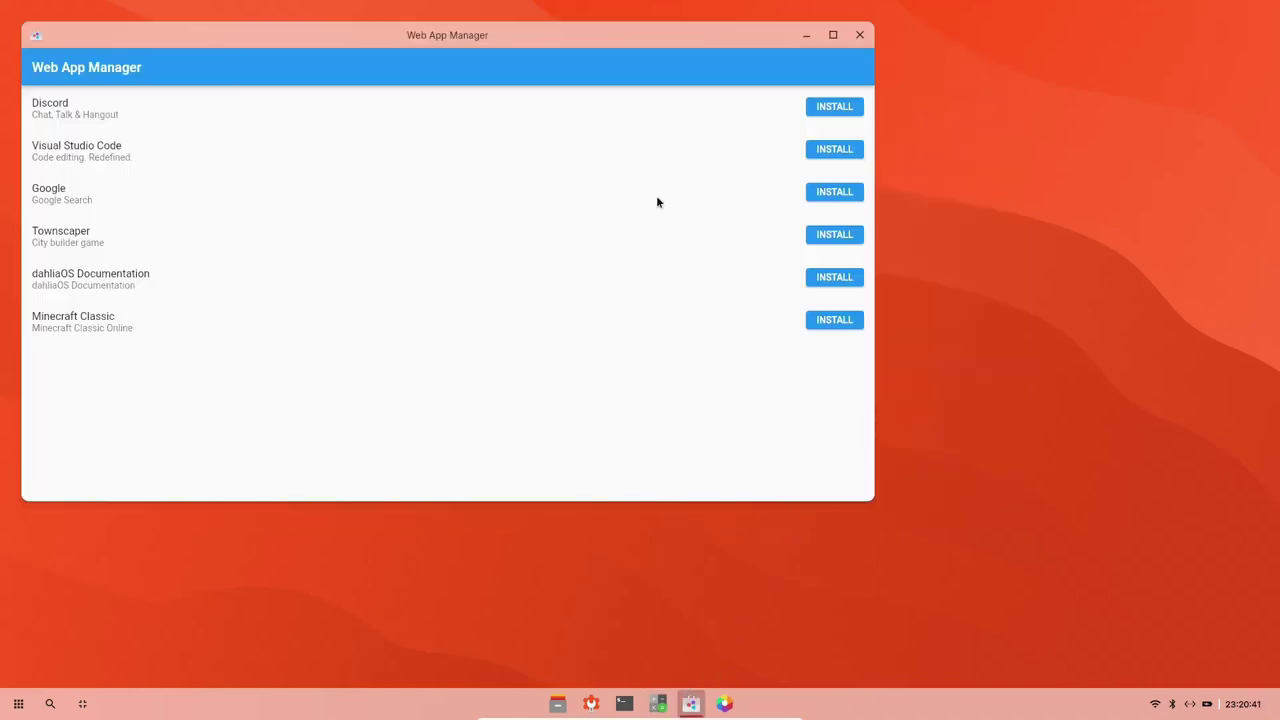
{"action": "left_click_drag", "start_coordinate": [591, 32], "coordinate": [728, 45]}
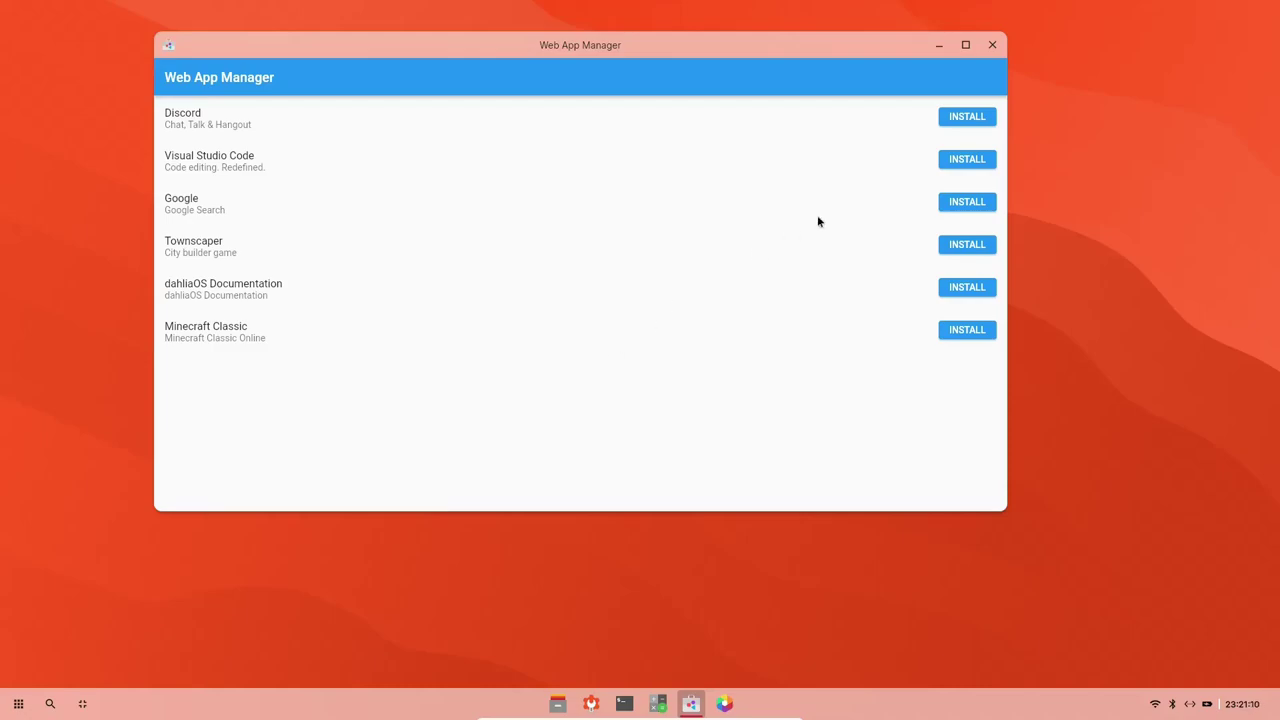
Close Web App Manager, open Media, and select then deselect the first two photos.
{"action": "left_click", "coordinate": [993, 46]}
{"action": "left_click", "coordinate": [724, 704]}
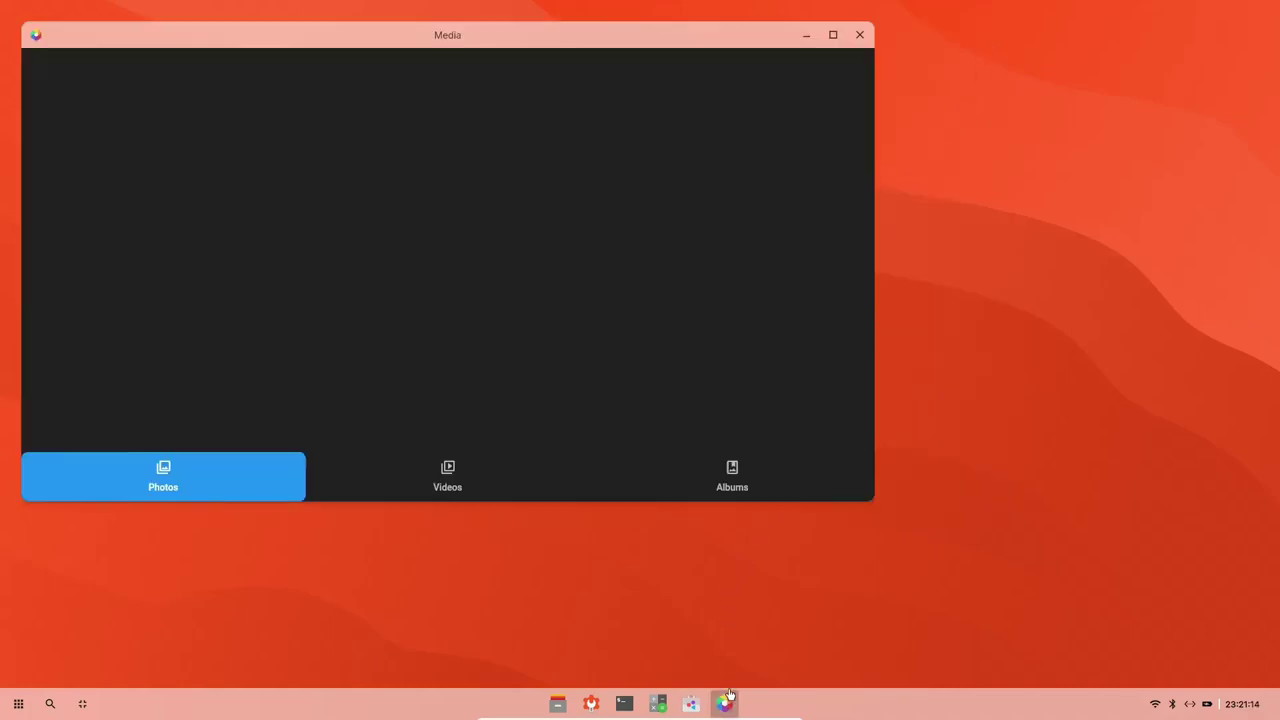
{"action": "scroll", "coordinate": [604, 198], "scroll_direction": "down", "scroll_amount": 1}
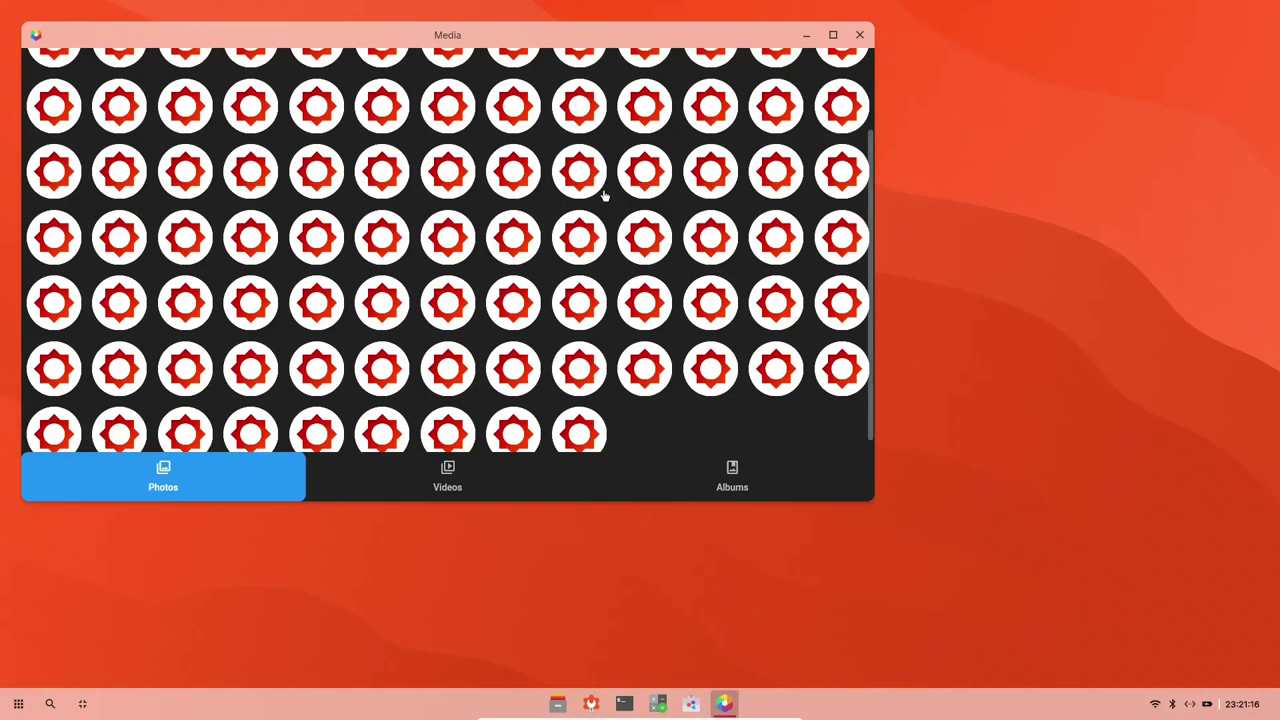
{"action": "scroll", "coordinate": [604, 198], "scroll_direction": "up", "scroll_amount": 1}
{"action": "left_click", "coordinate": [50, 92]}
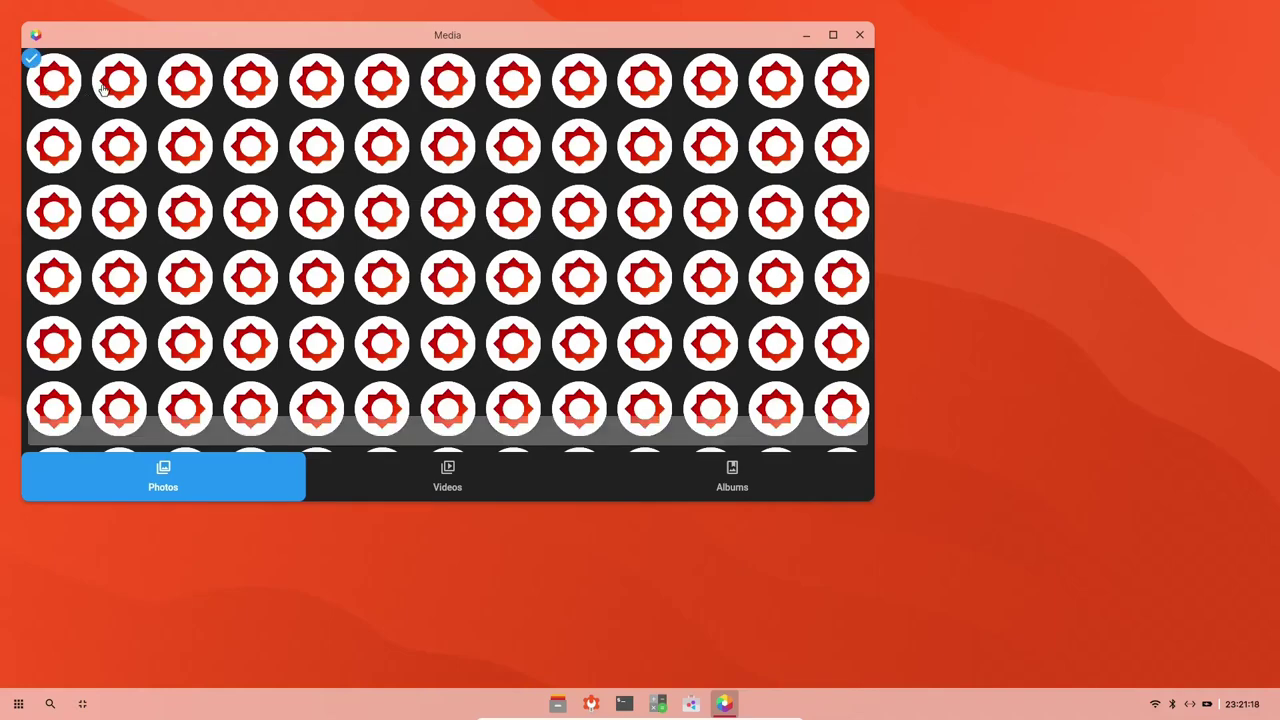
{"action": "left_click", "coordinate": [97, 64]}
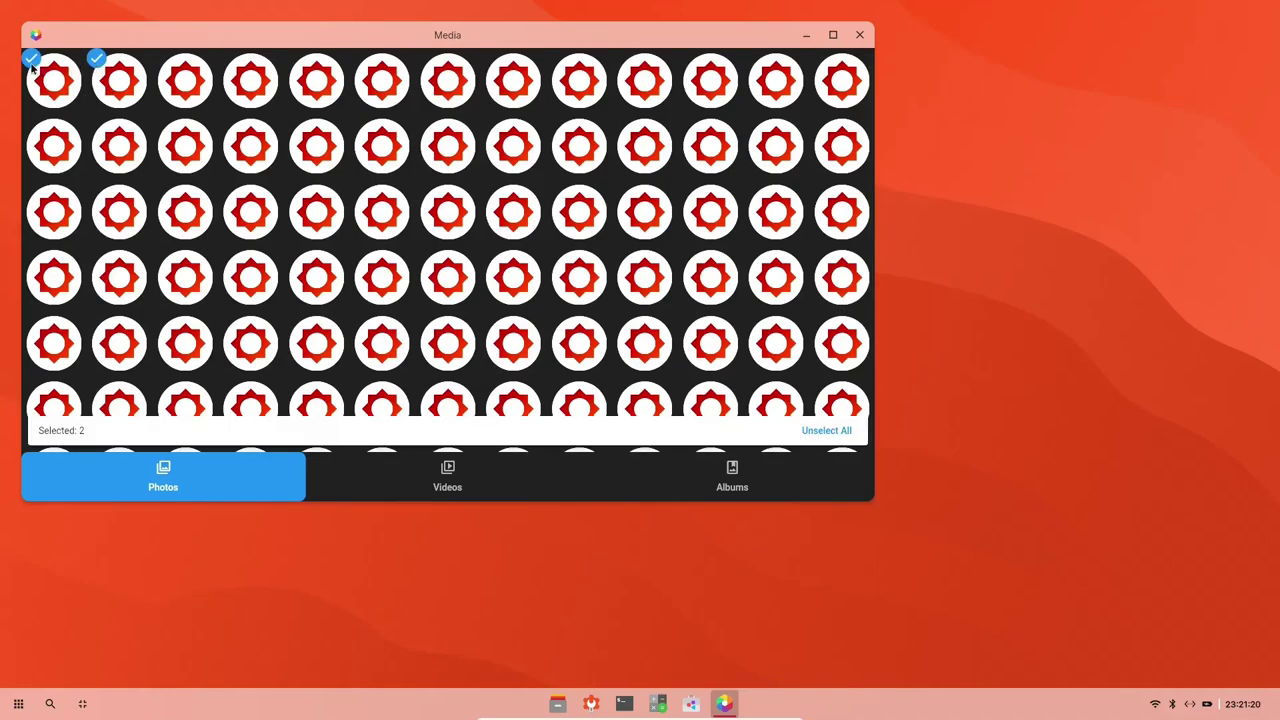
{"action": "left_click", "coordinate": [53, 88]}
{"action": "left_click", "coordinate": [115, 86]}
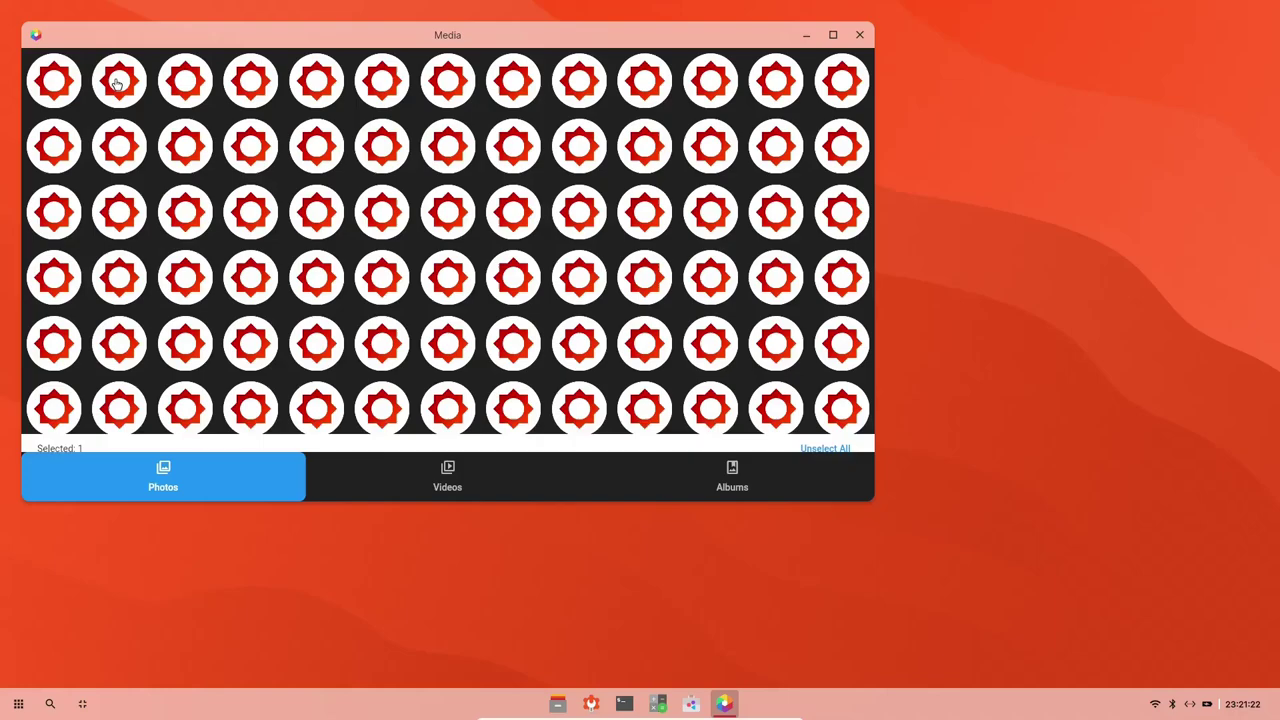
View Videos, Albums and Photos in Media, then close it.
{"action": "left_click", "coordinate": [448, 489]}
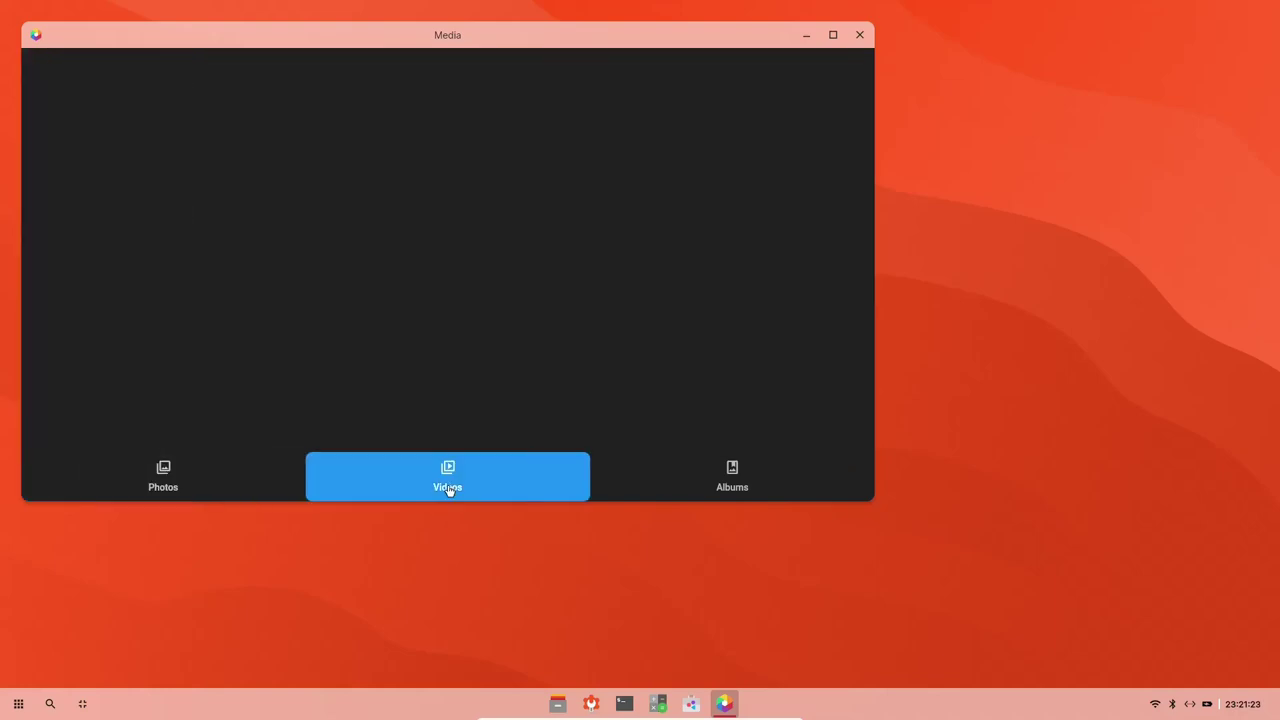
{"action": "left_click", "coordinate": [744, 481]}
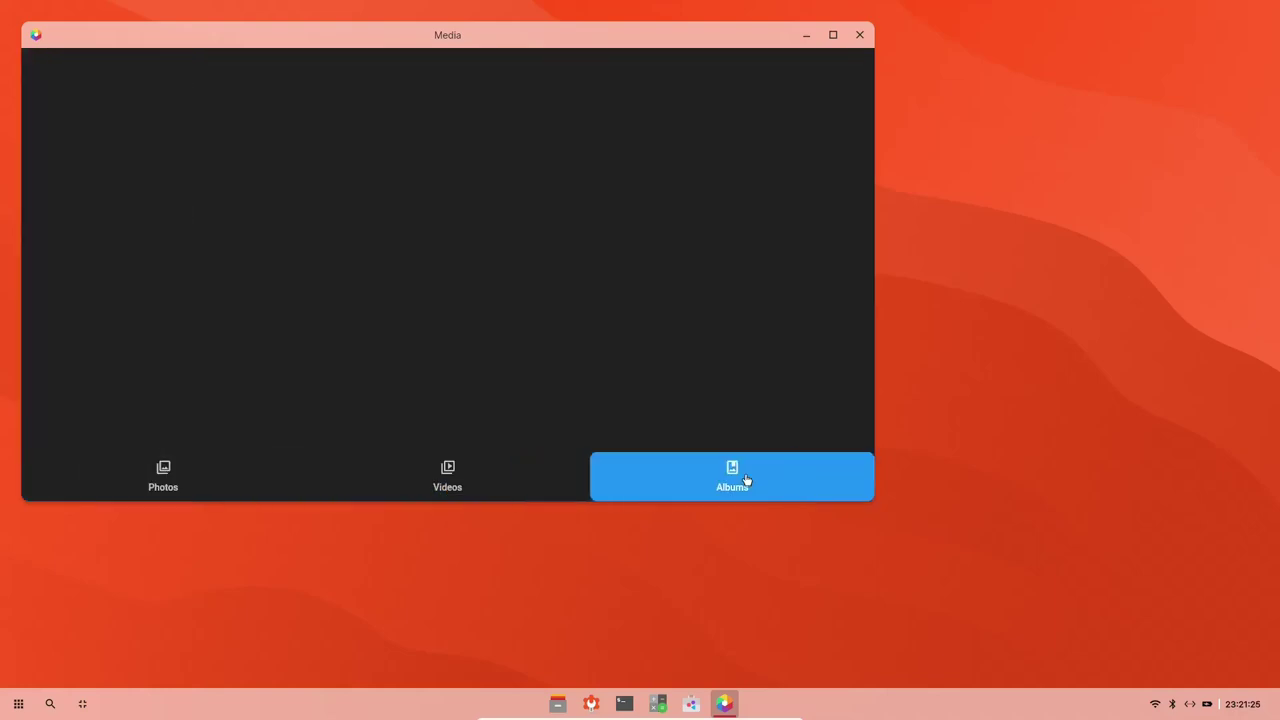
{"action": "left_click", "coordinate": [159, 469]}
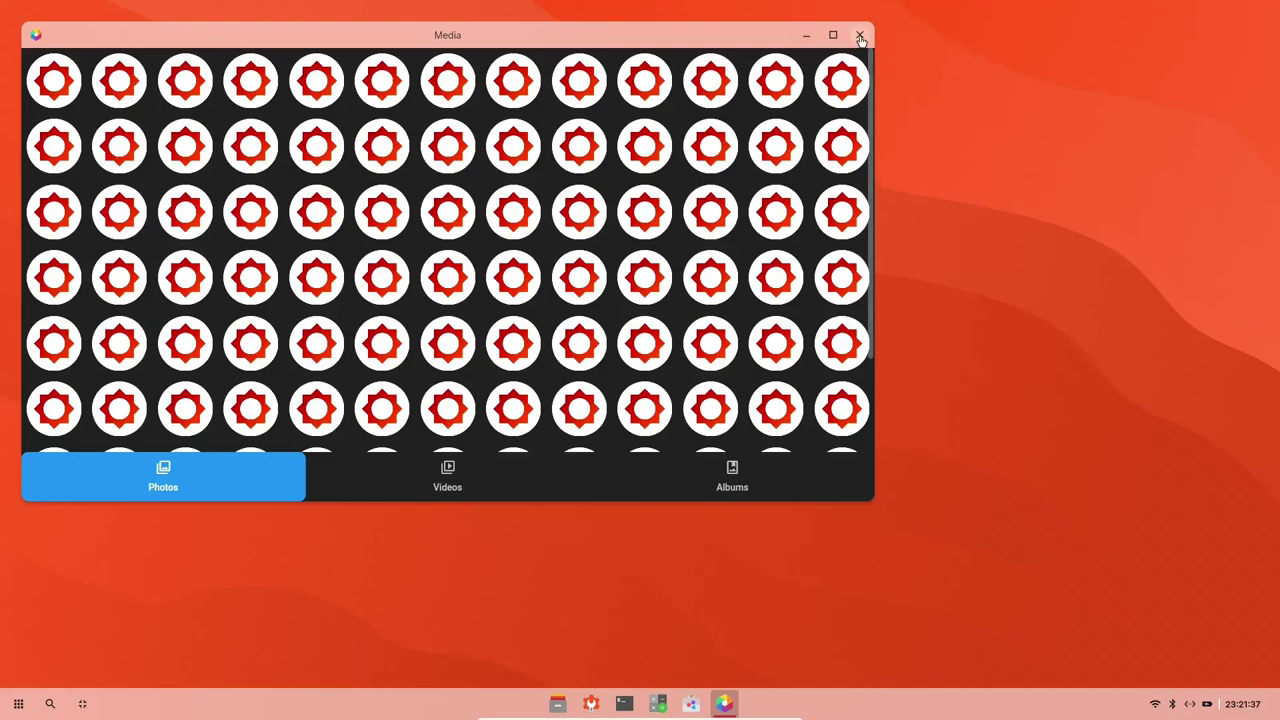
{"action": "left_click", "coordinate": [858, 36]}
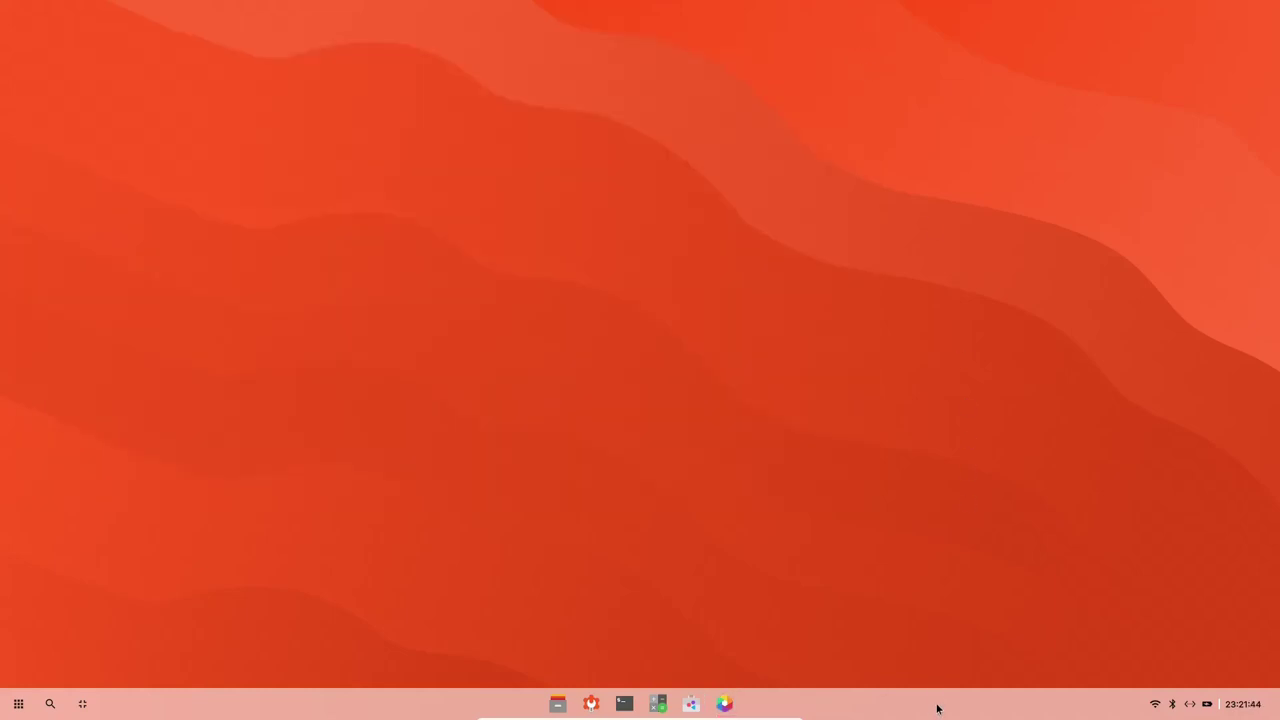
Turn Bluetooth off in quick settings and toggle the theme repeatedly, ending on light.
{"action": "left_click", "coordinate": [1209, 714]}
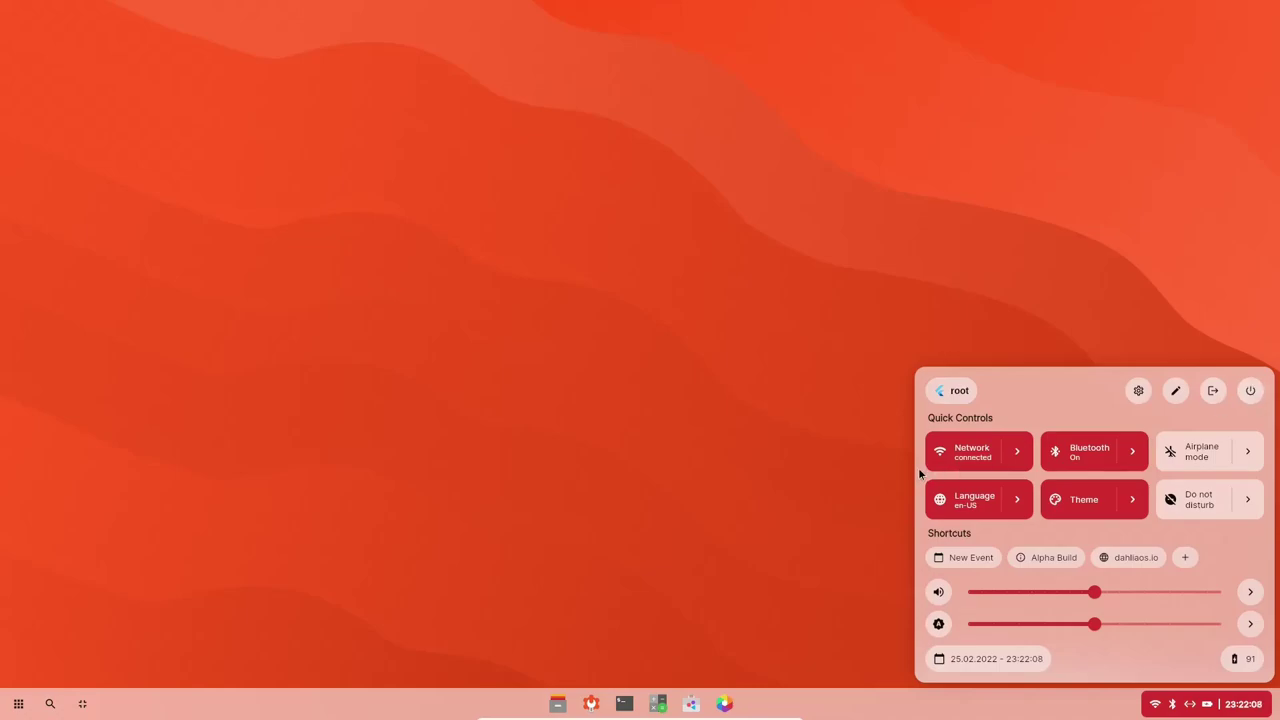
{"action": "left_click", "coordinate": [1128, 455]}
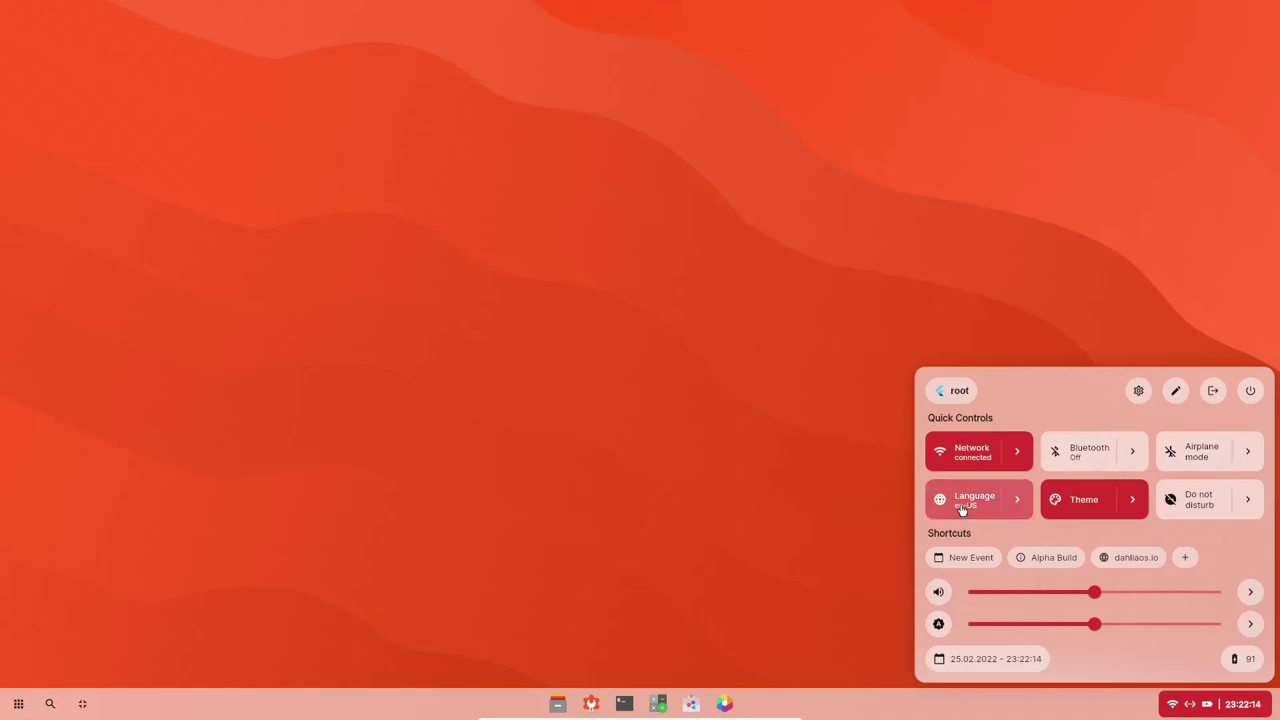
{"action": "left_click", "coordinate": [1116, 507]}
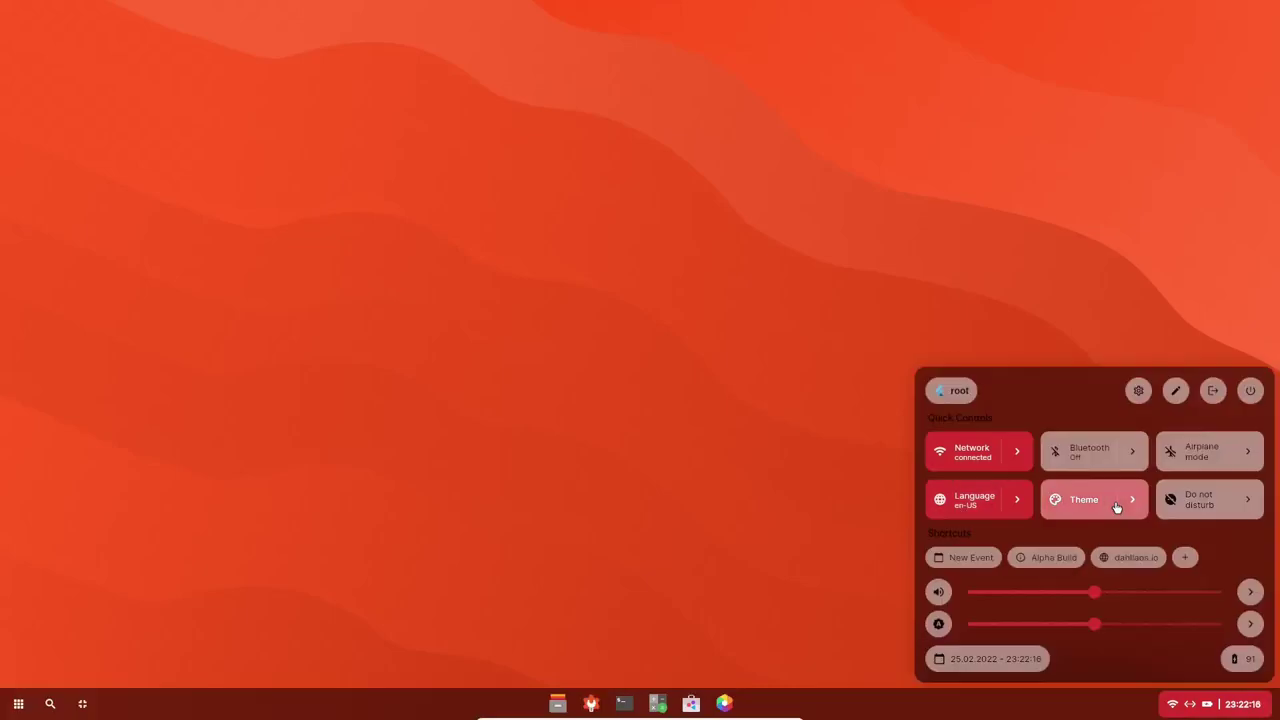
{"action": "left_click", "coordinate": [1116, 507]}
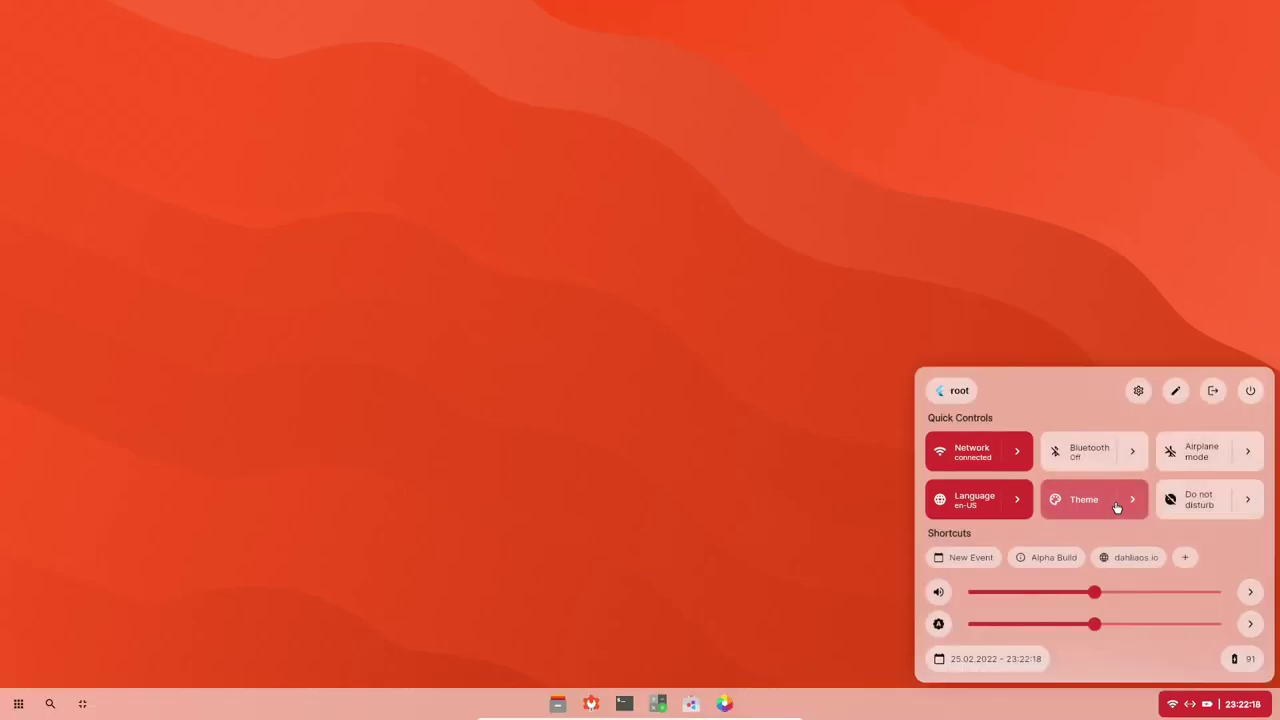
{"action": "left_click", "coordinate": [1116, 507]}
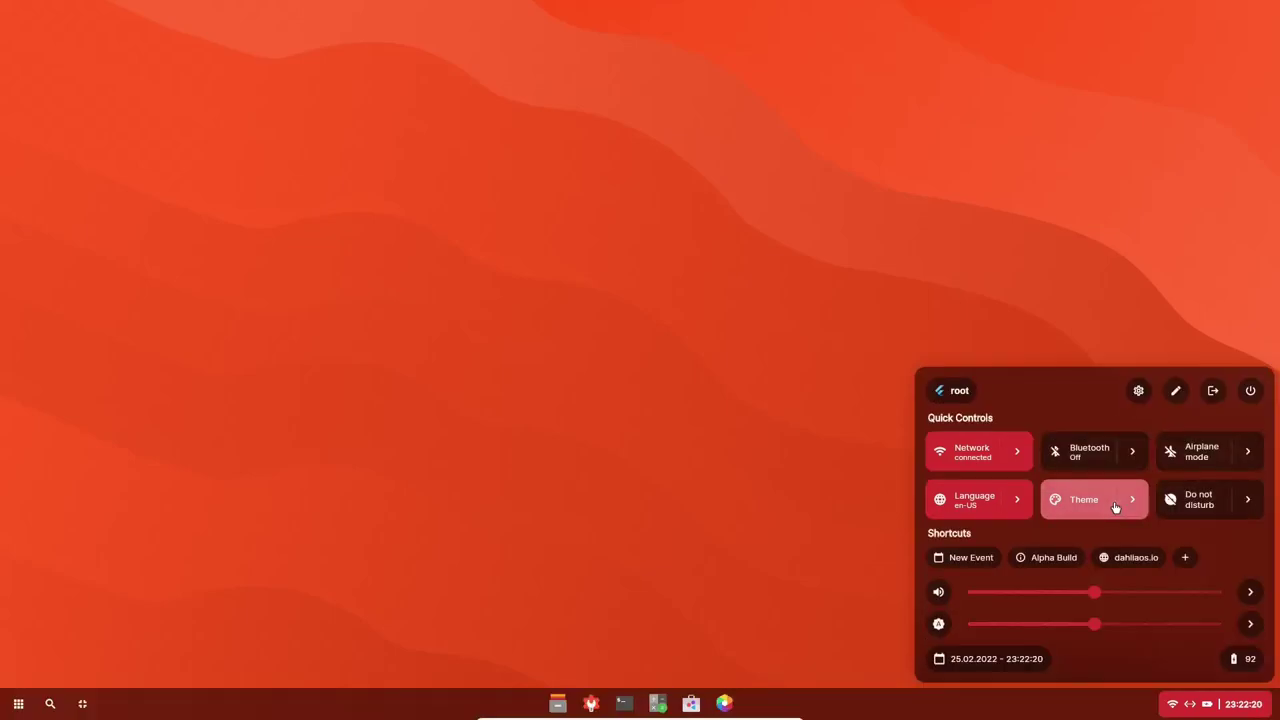
{"action": "left_click", "coordinate": [1115, 507]}
{"action": "left_click", "coordinate": [1115, 507]}
{"action": "left_click", "coordinate": [1115, 507]}
{"action": "left_click", "coordinate": [1115, 507]}
{"action": "left_click", "coordinate": [1115, 507]}
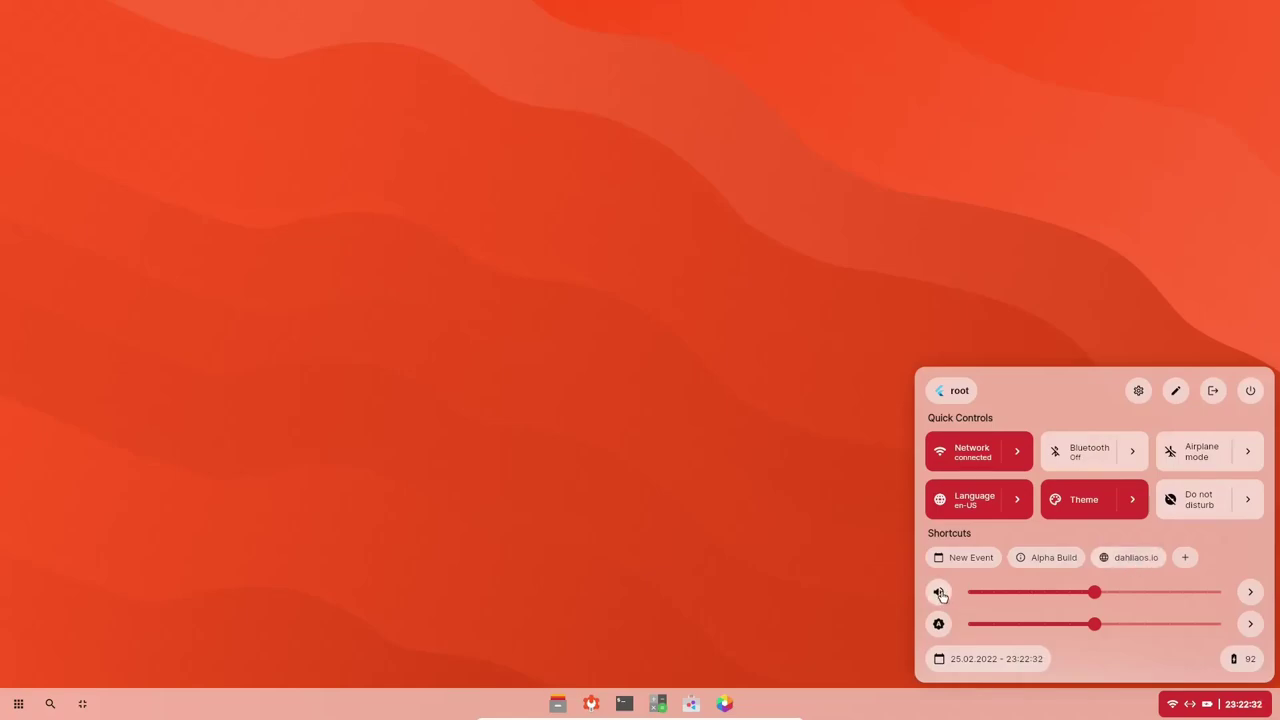
Set screen brightness to maximum and close the quick settings panel.
{"action": "left_click", "coordinate": [1222, 628]}
{"action": "left_click", "coordinate": [1096, 626]}
{"action": "left_click", "coordinate": [1221, 628]}
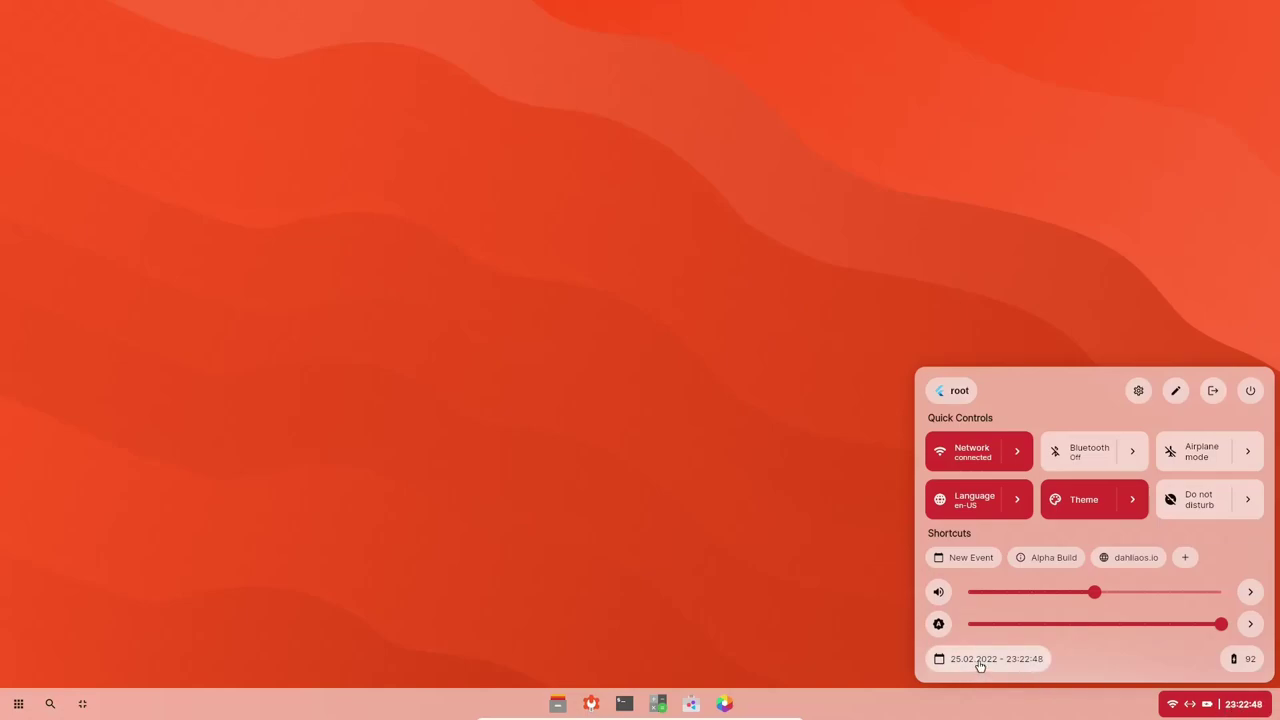
{"action": "left_click", "coordinate": [1228, 708]}
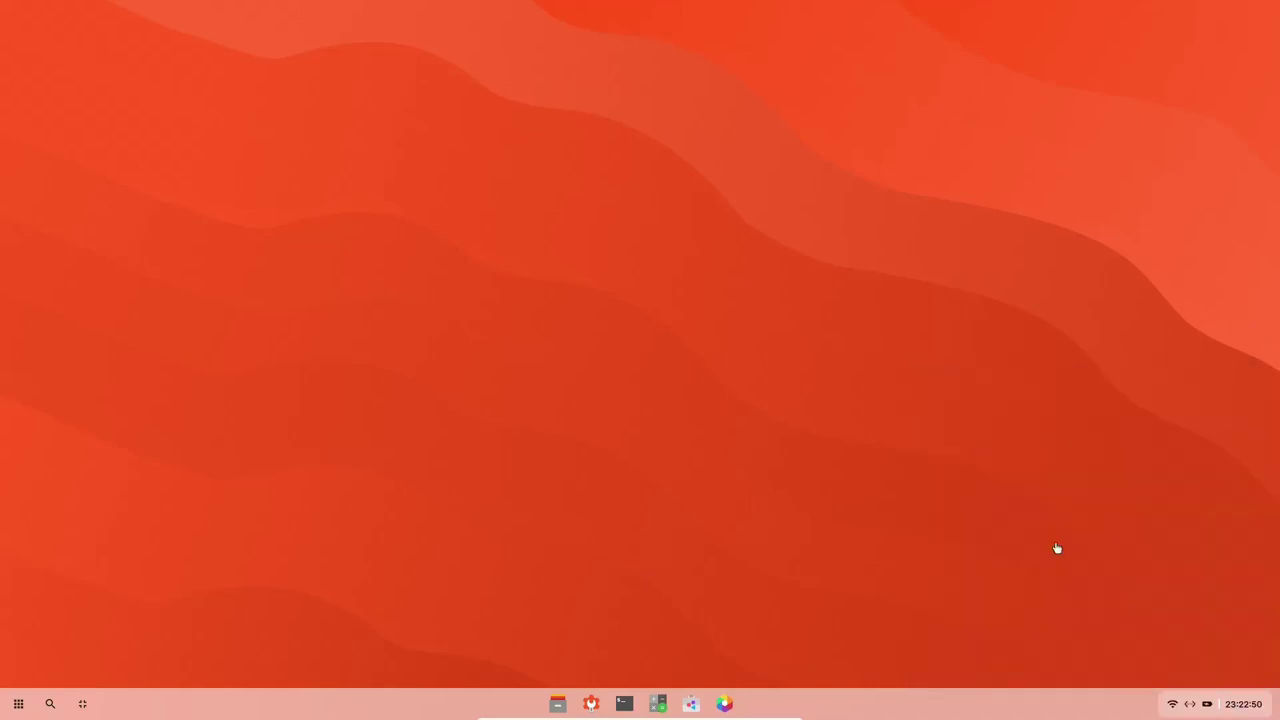
Reopen the taskbar search panel and search for 'ebuzz central'.
{"action": "left_click", "coordinate": [50, 704]}
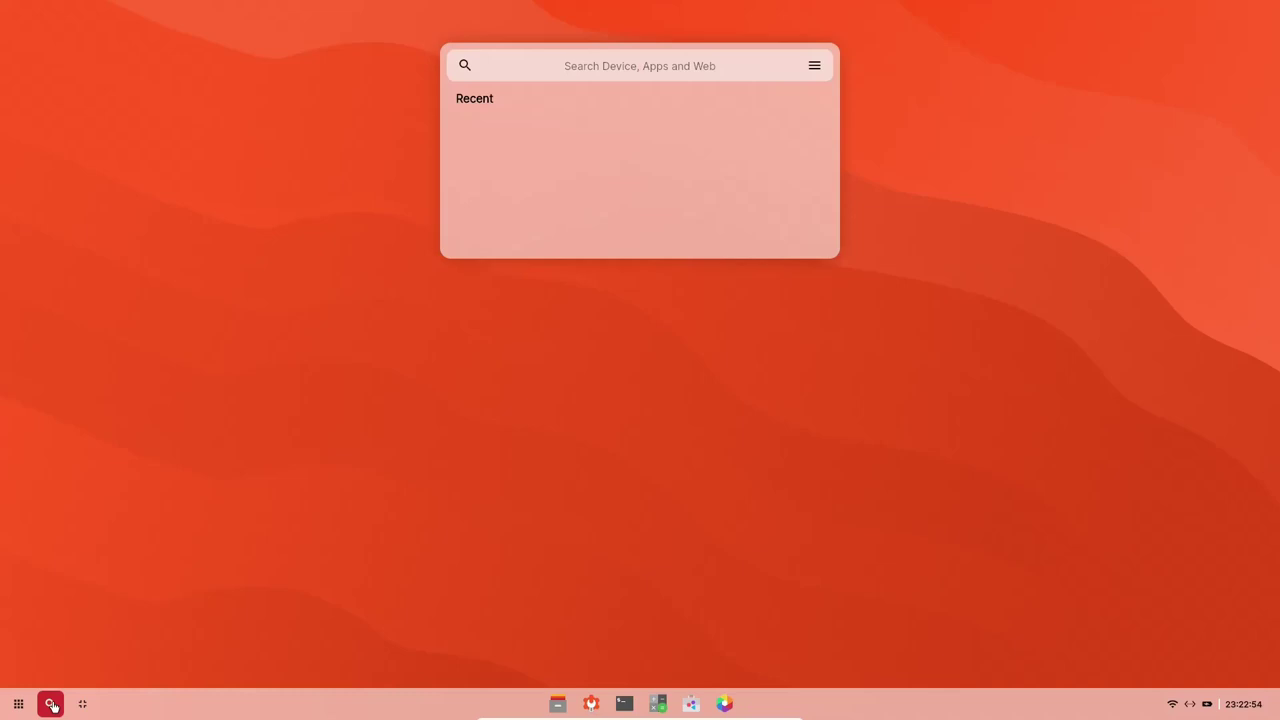
{"action": "left_click", "coordinate": [50, 704]}
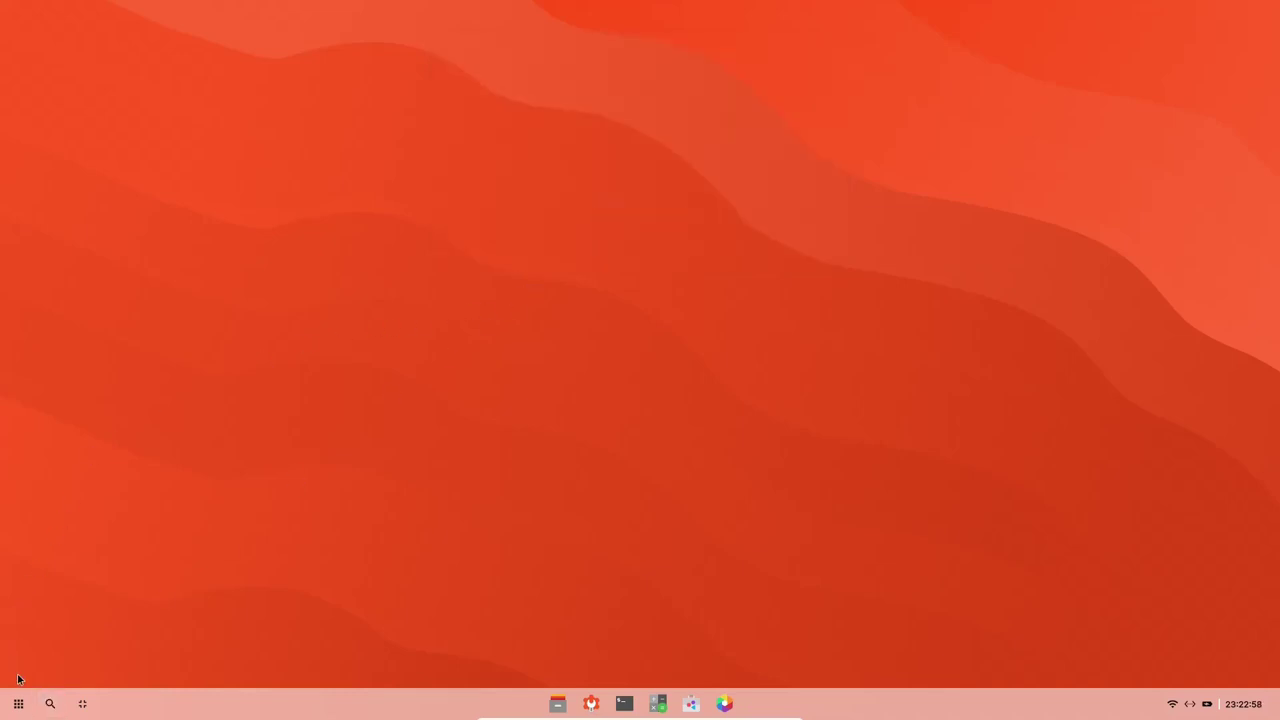
{"action": "left_click", "coordinate": [50, 704]}
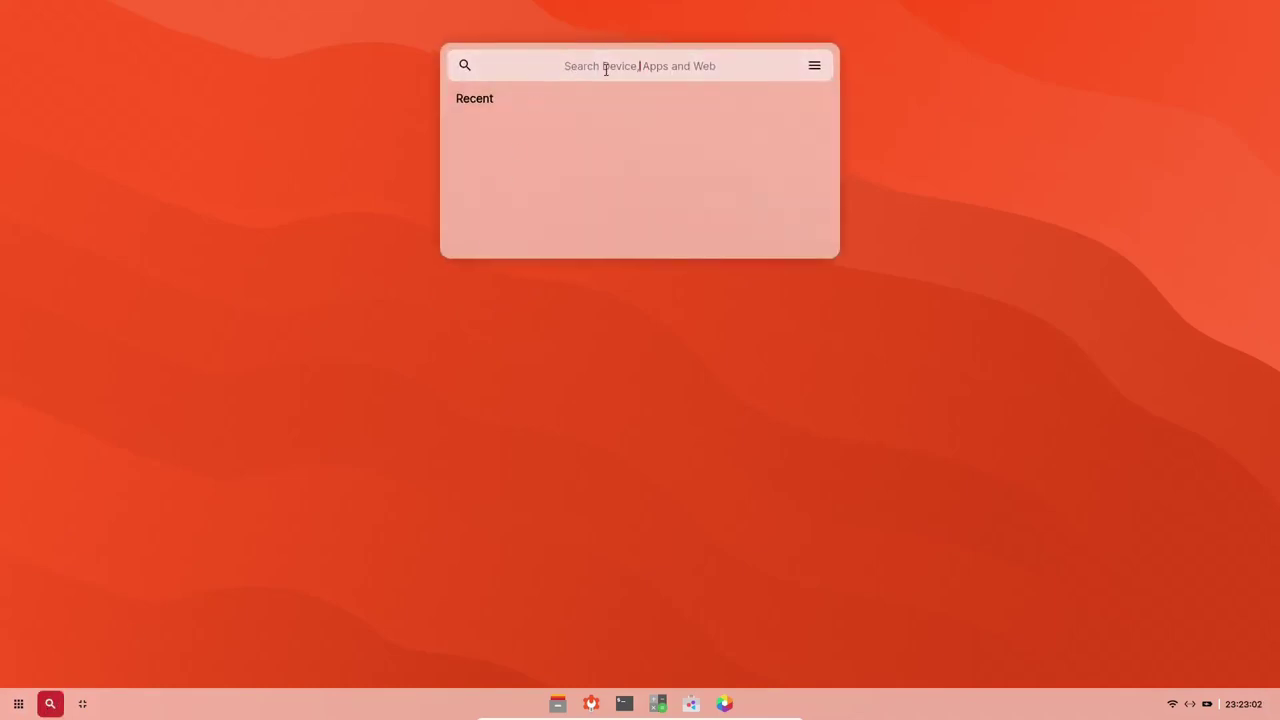
{"action": "type", "text": "ebuzz"}
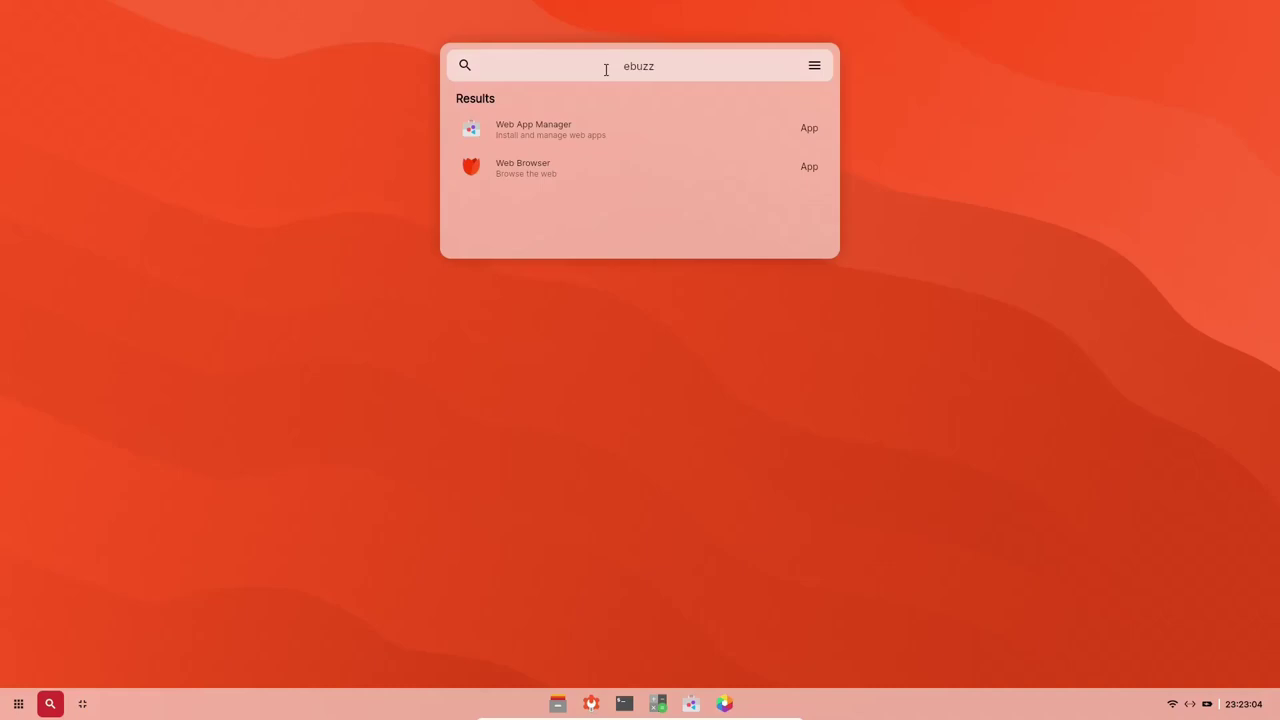
{"action": "type", "text": " central"}
Launch the Web Browser, move its DuckDuckGo window and maximize it.
{"action": "left_click", "coordinate": [527, 182]}
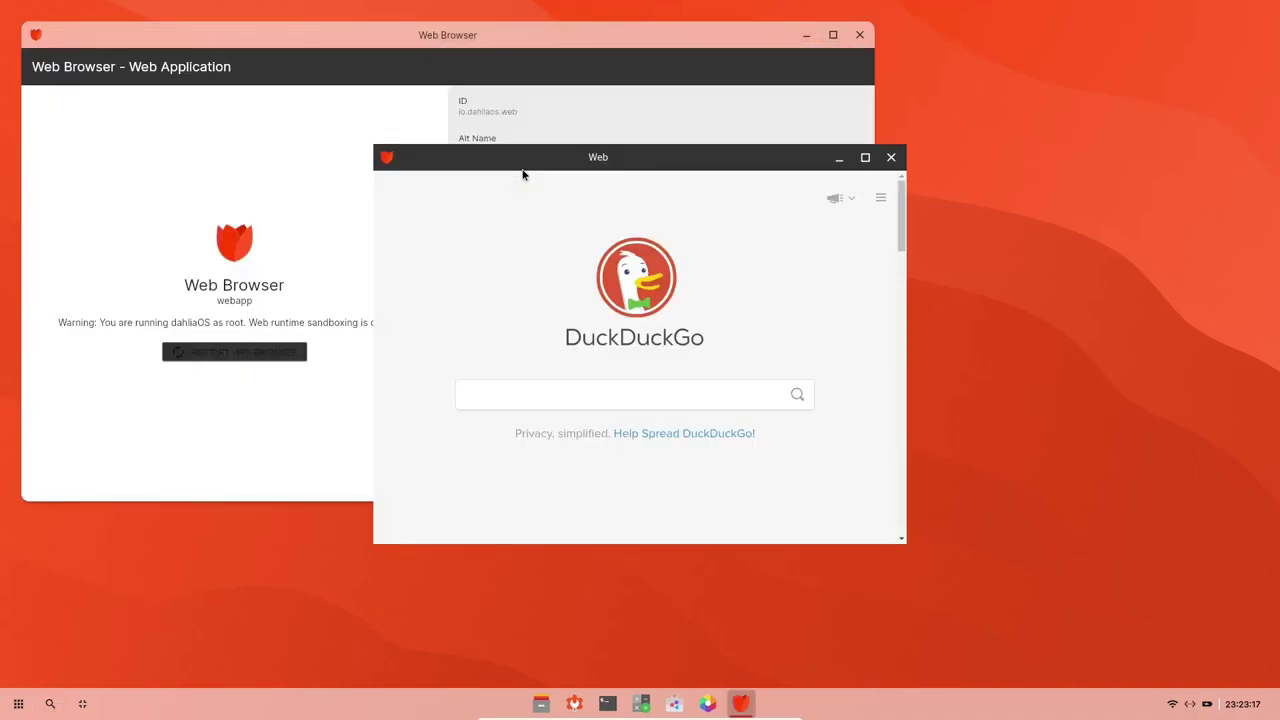
{"action": "left_click_drag", "start_coordinate": [466, 167], "coordinate": [511, 170]}
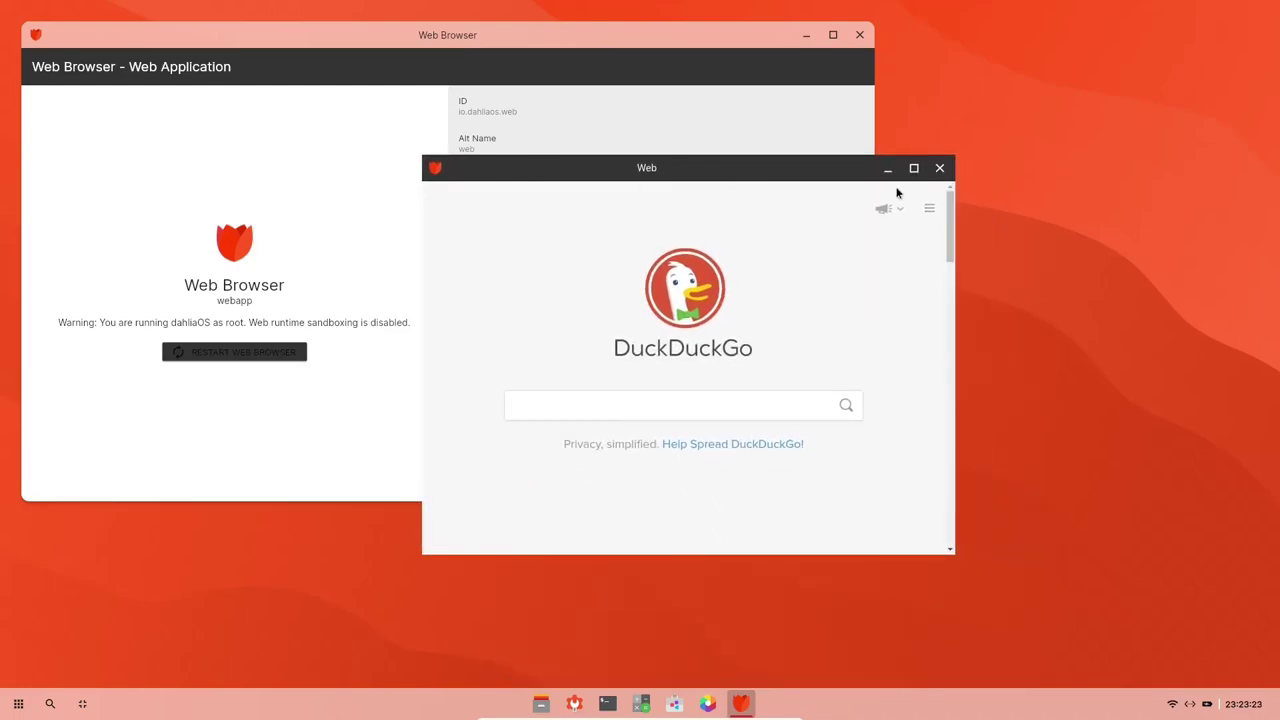
{"action": "left_click", "coordinate": [914, 169]}
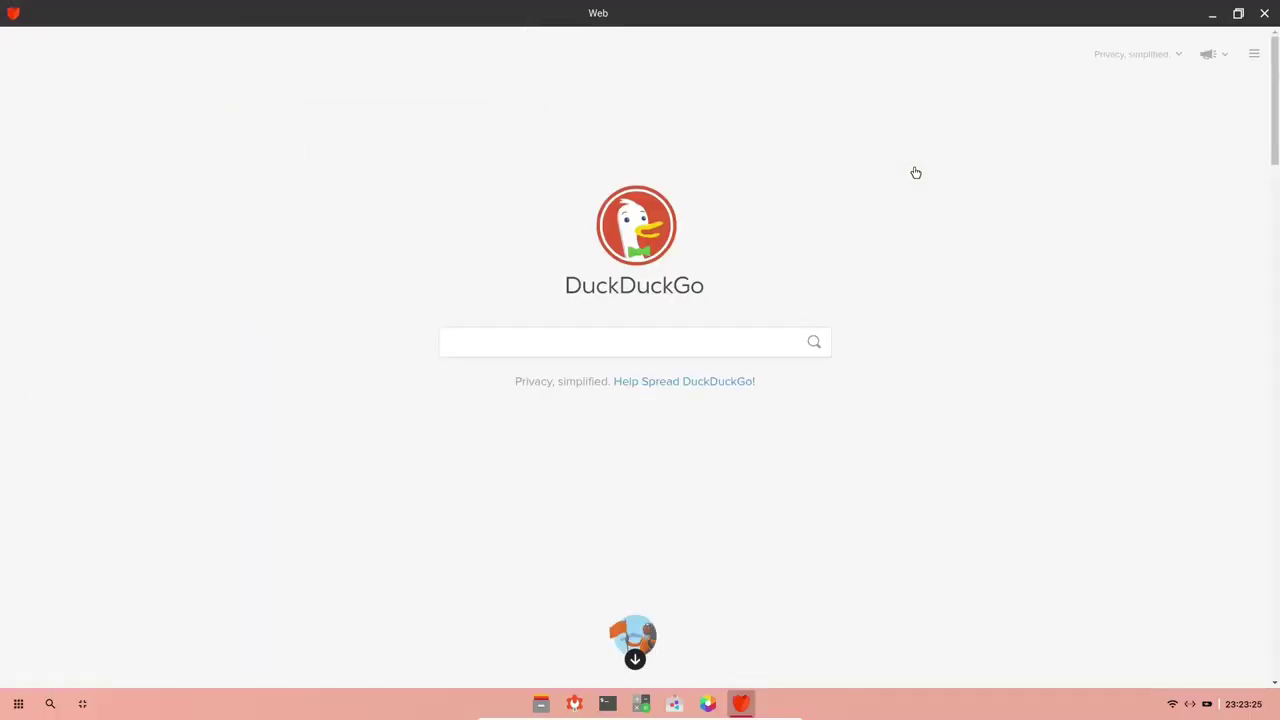
View DuckDuckGo's About Us page from its site menu, then close the browser.
{"action": "left_click", "coordinate": [1254, 54]}
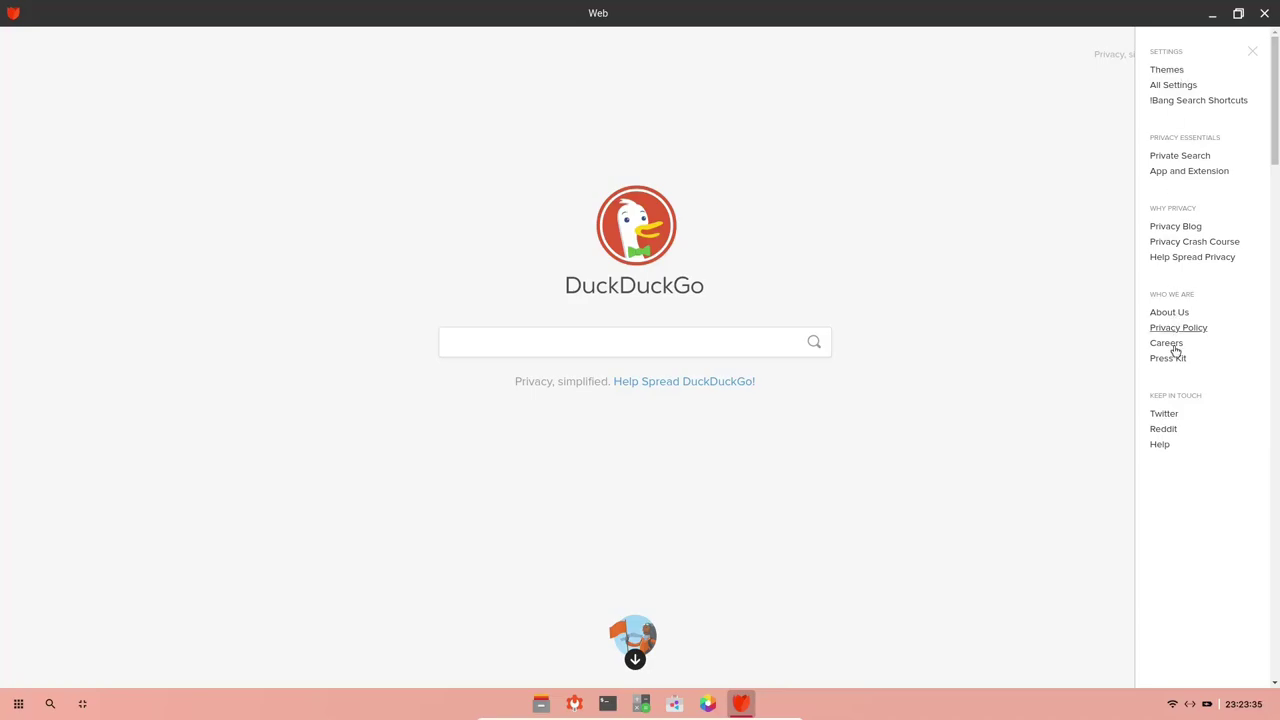
{"action": "left_click", "coordinate": [1167, 313]}
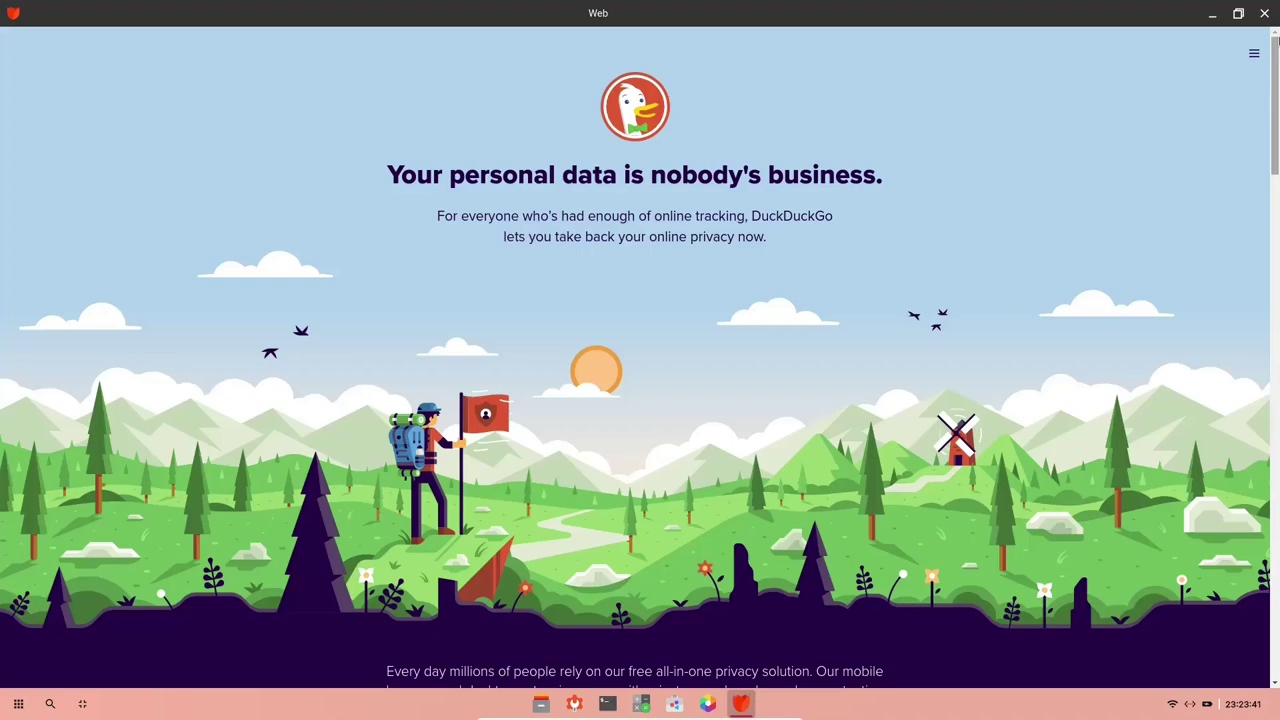
{"action": "left_click", "coordinate": [1255, 55]}
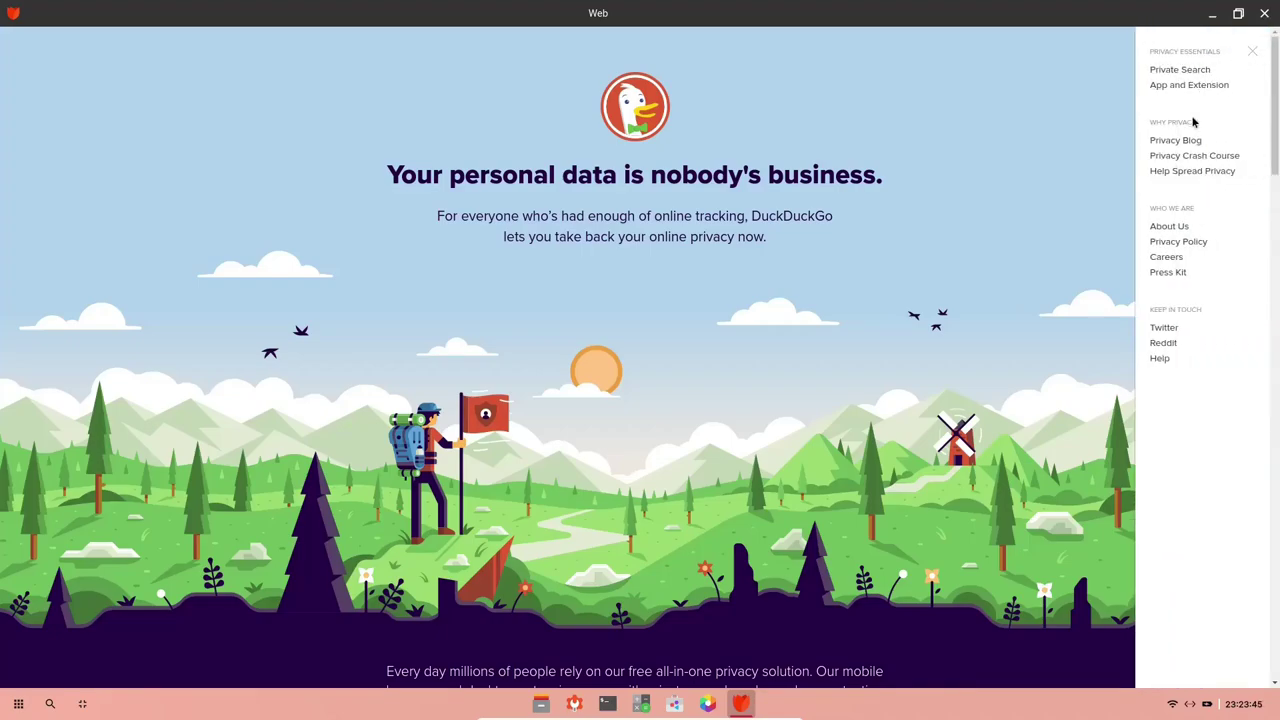
{"action": "left_click", "coordinate": [1255, 54]}
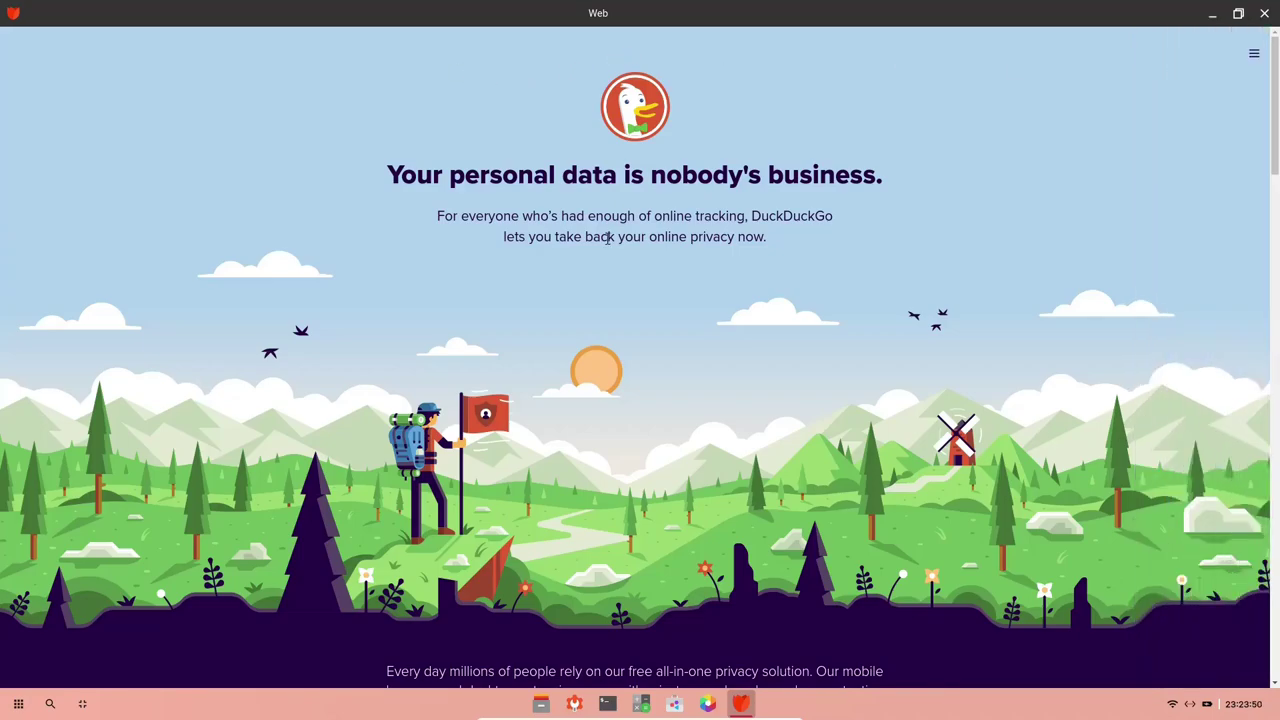
{"action": "left_click", "coordinate": [1264, 14]}
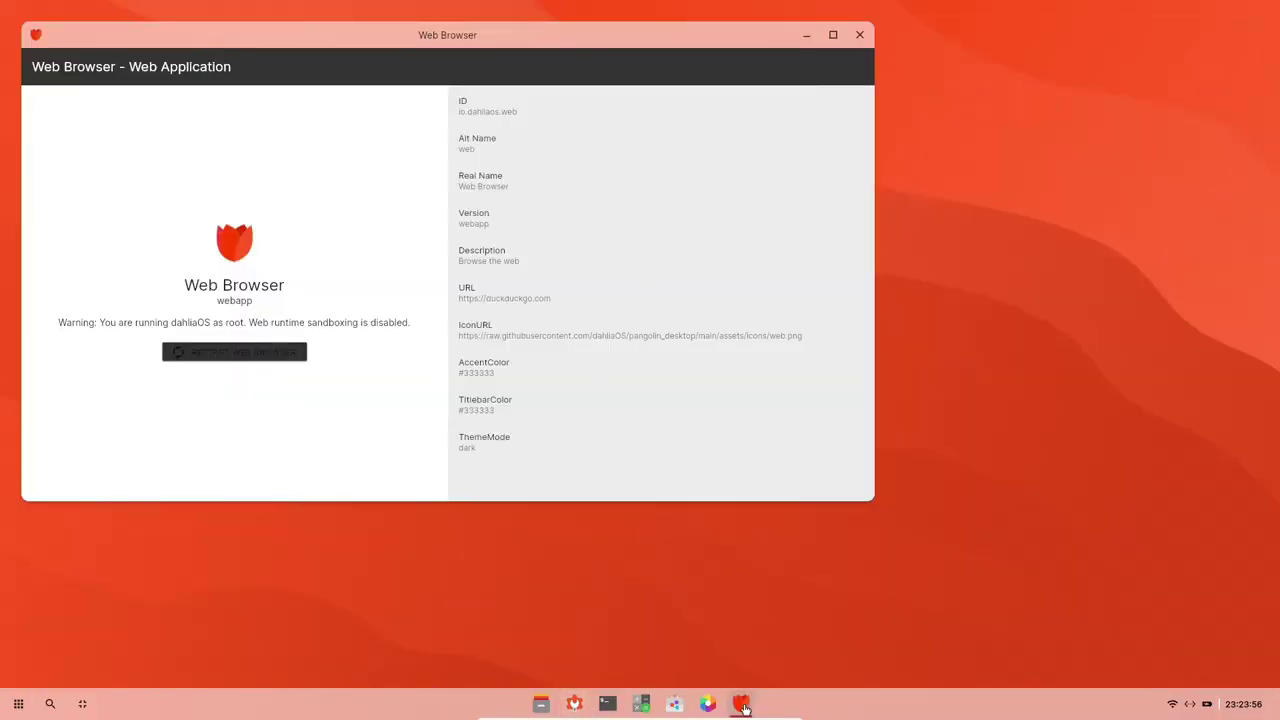
Close the info window, start Web Browser from the launcher and search DuckDuckGo for 'ebuzz central'.
{"action": "left_click", "coordinate": [860, 36]}
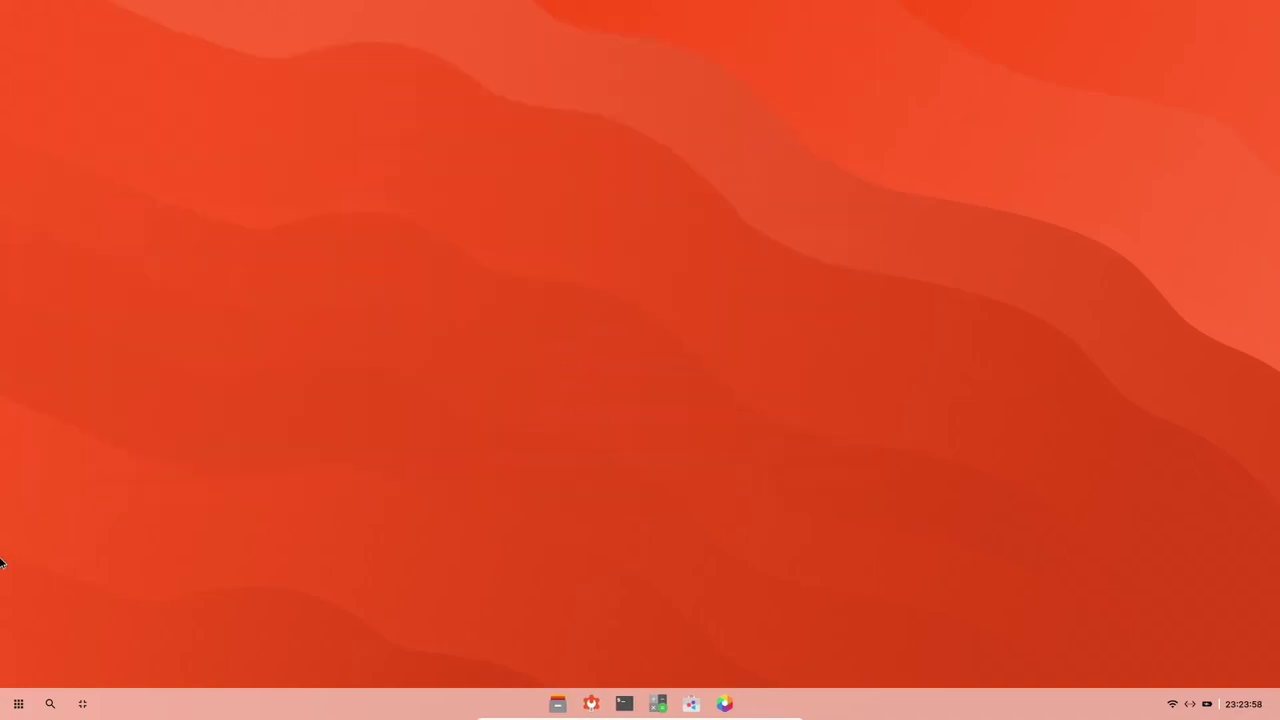
{"action": "left_click", "coordinate": [16, 706]}
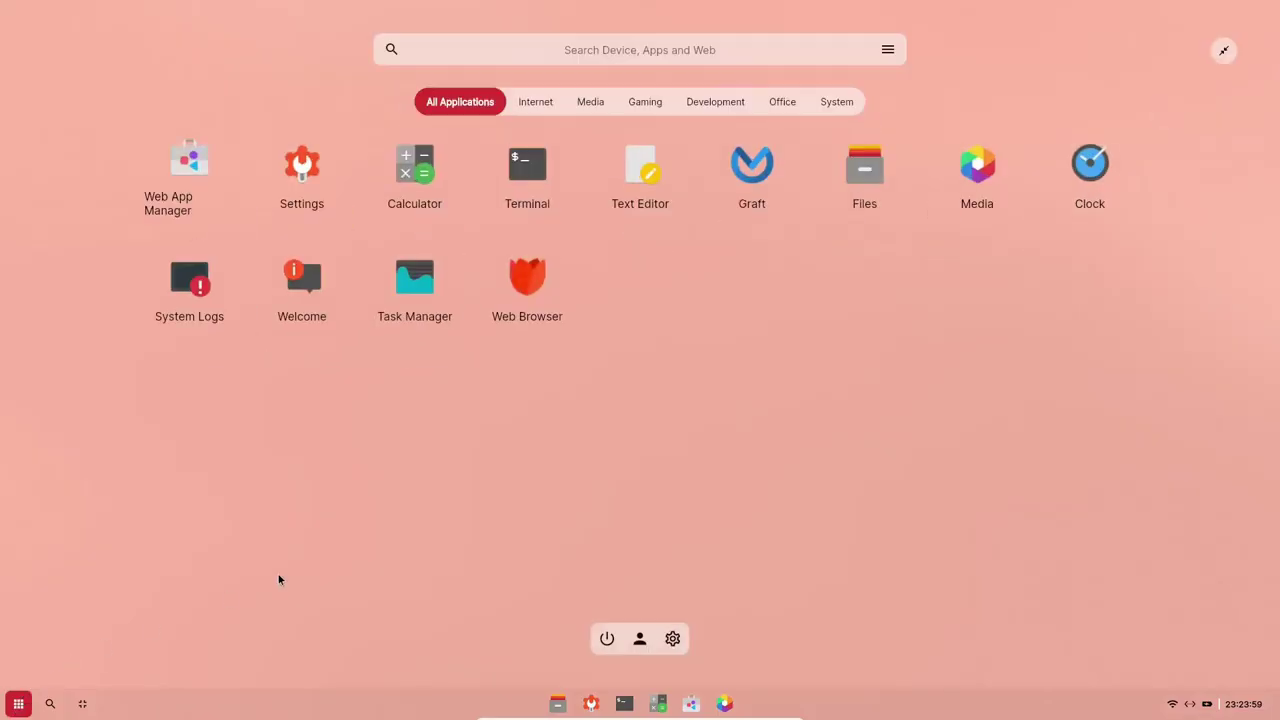
{"action": "left_click", "coordinate": [524, 277]}
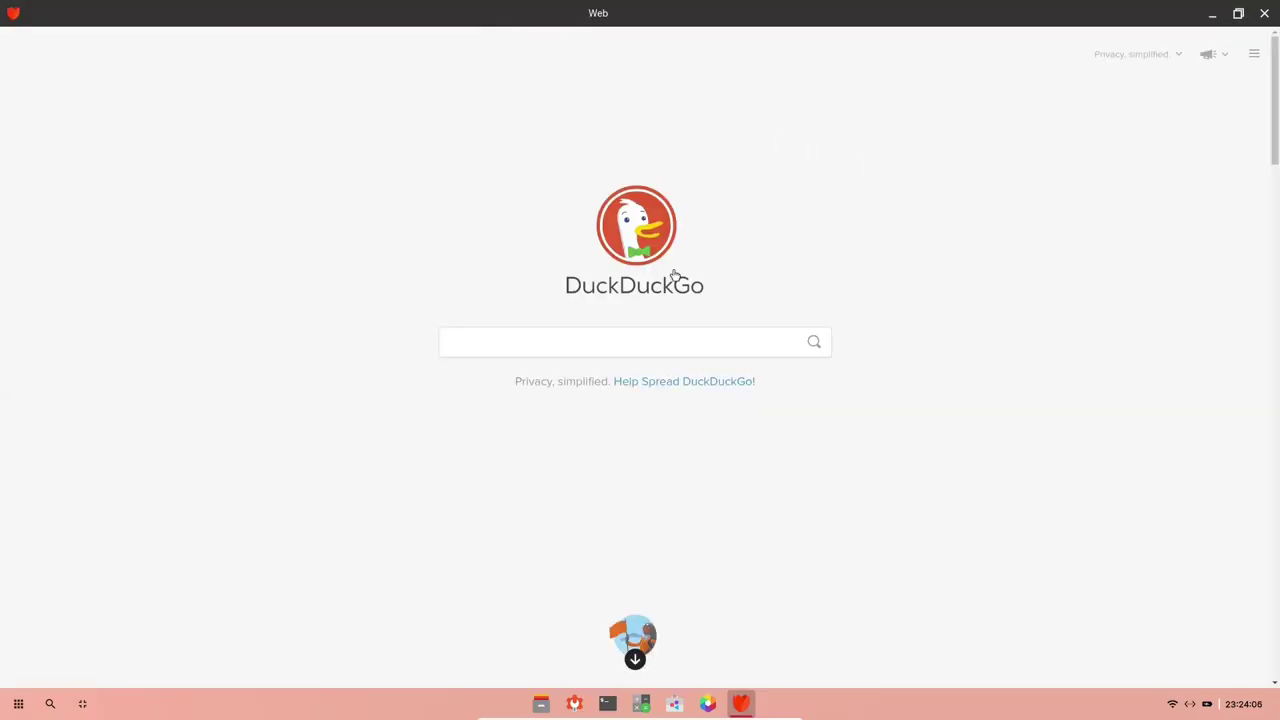
{"action": "type", "text": "ebuz"}
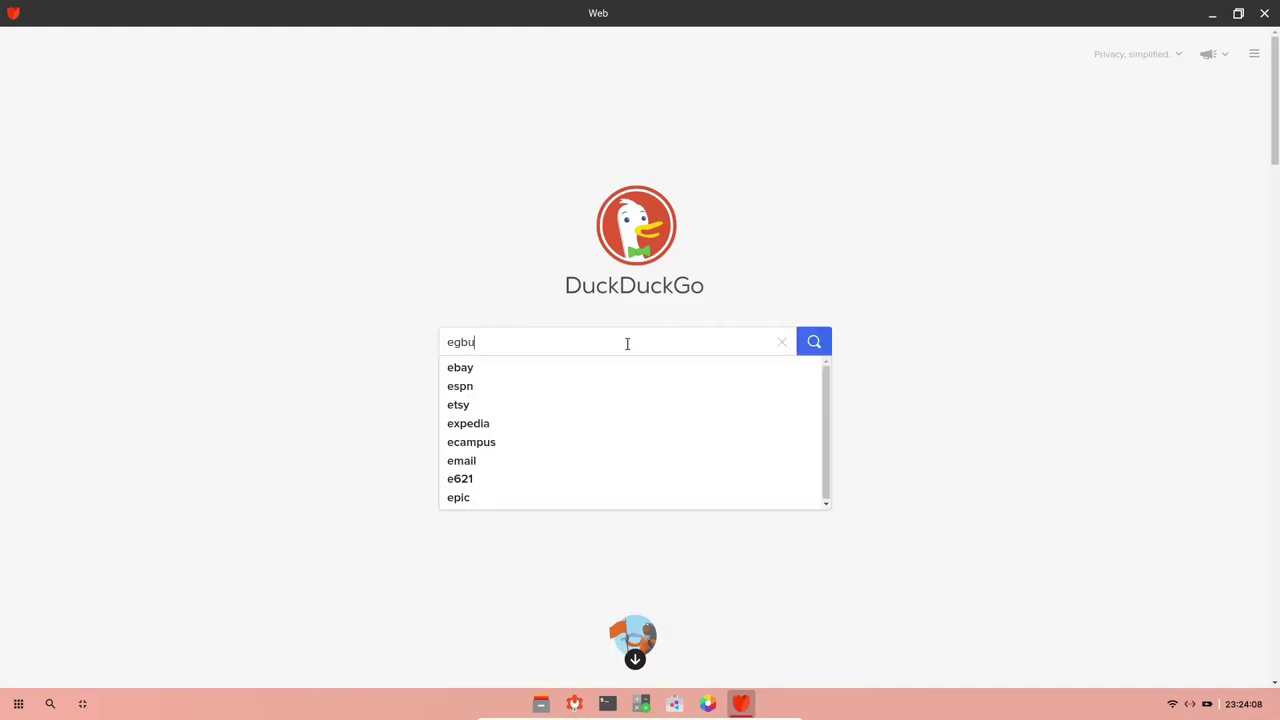
{"action": "key", "text": "BackSpace"}
{"action": "key", "text": "BackSpace"}
{"action": "key", "text": "BackSpace"}
{"action": "type", "text": "buzz central"}
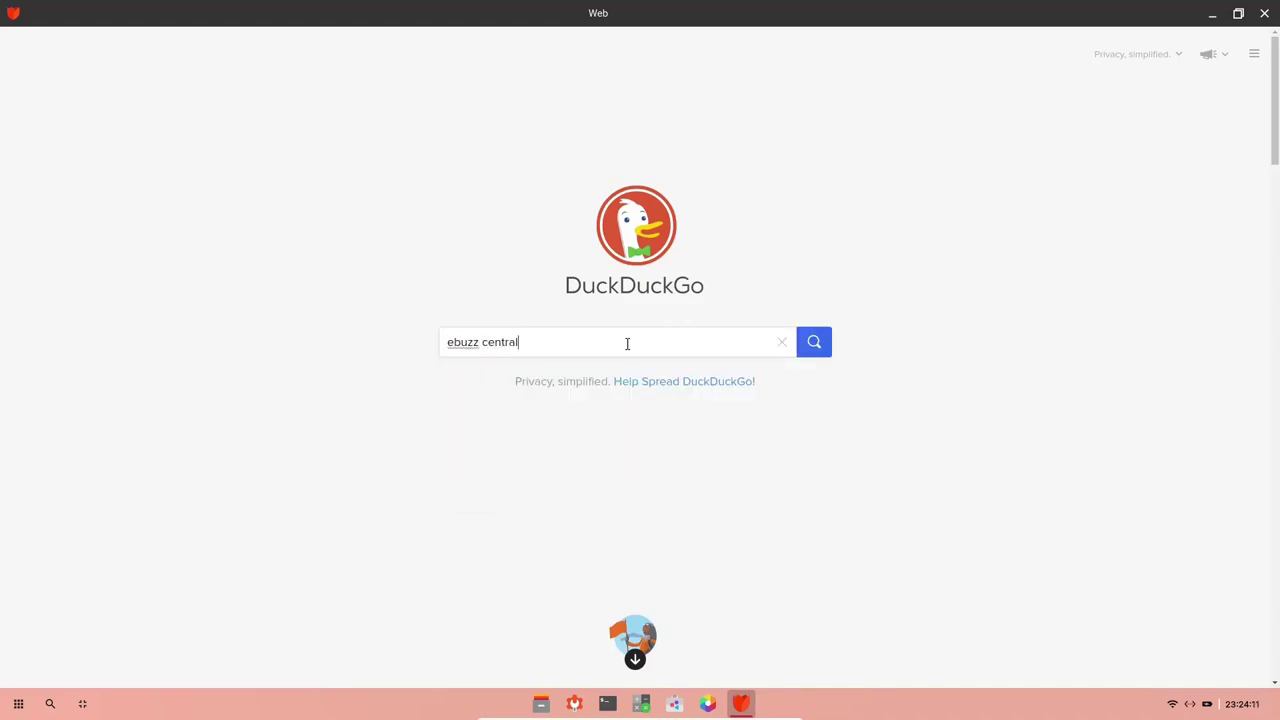
{"action": "key", "text": "Return"}
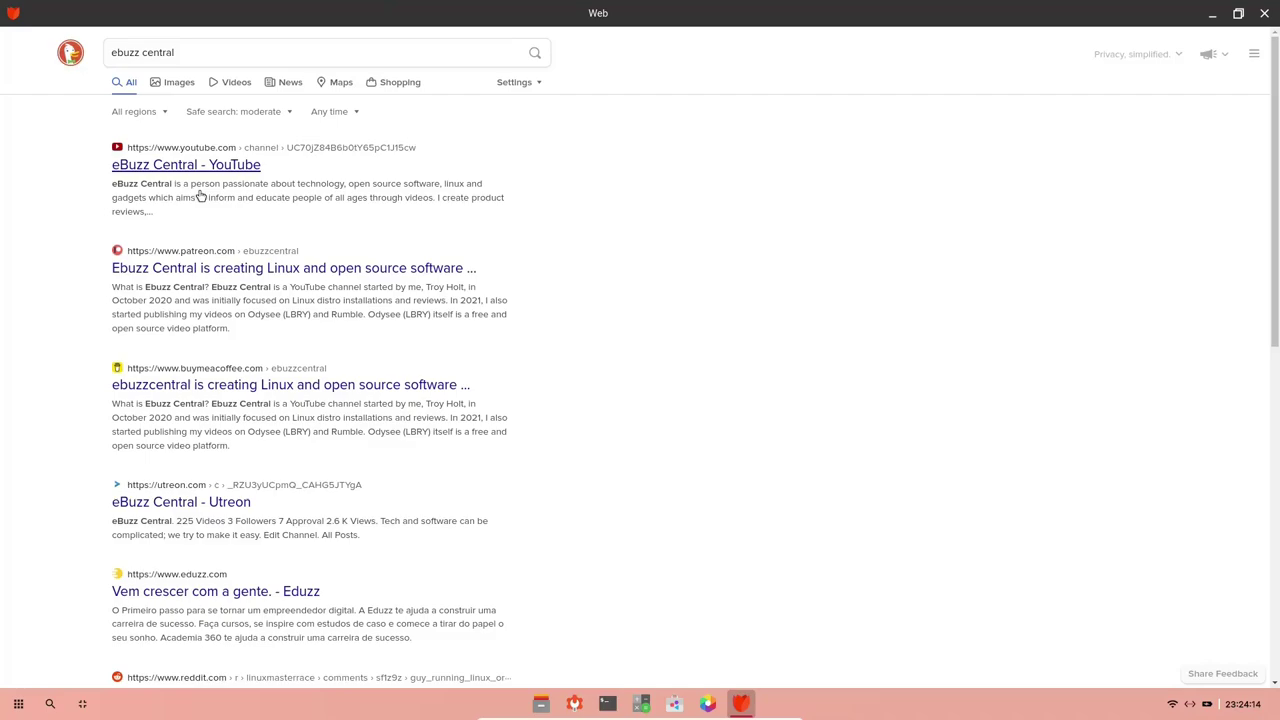
Open the eBuzz Central Utreon channel result, then close the browser.
{"action": "scroll", "coordinate": [230, 230], "scroll_direction": "down", "scroll_amount": 2}
{"action": "scroll", "coordinate": [238, 233], "scroll_direction": "up", "scroll_amount": 2}
{"action": "left_click", "coordinate": [1252, 56]}
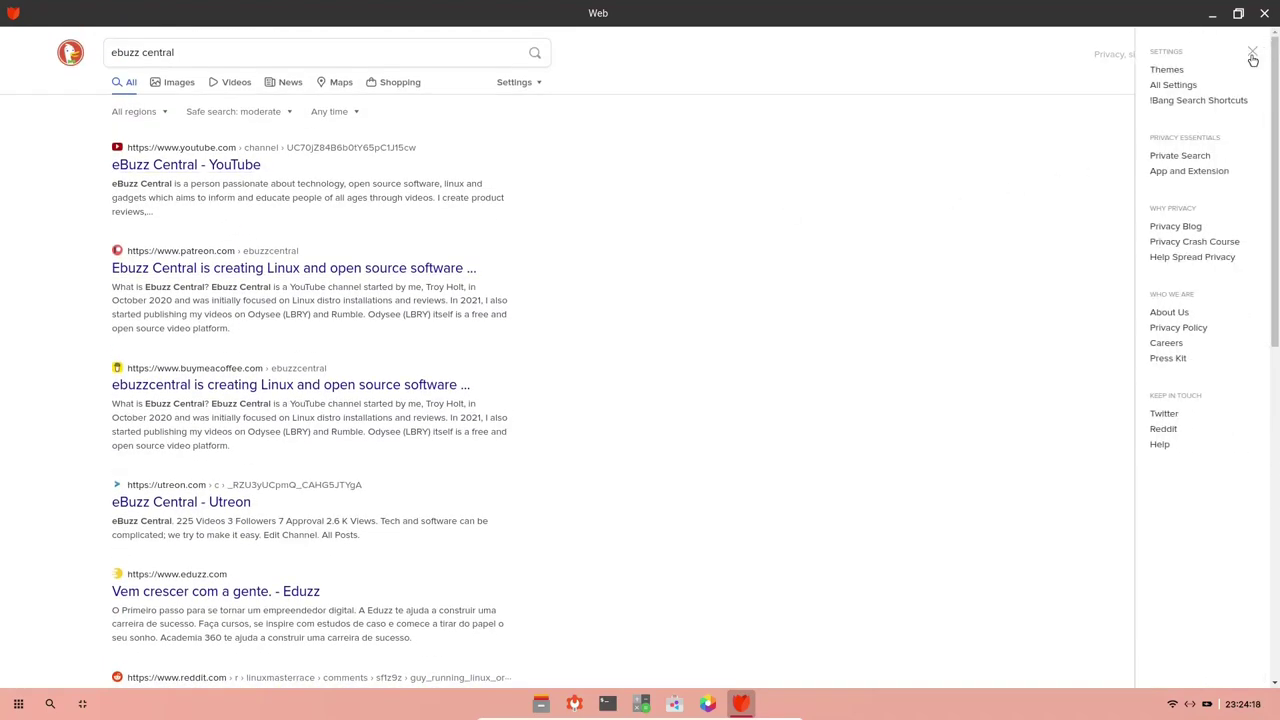
{"action": "left_click", "coordinate": [797, 114]}
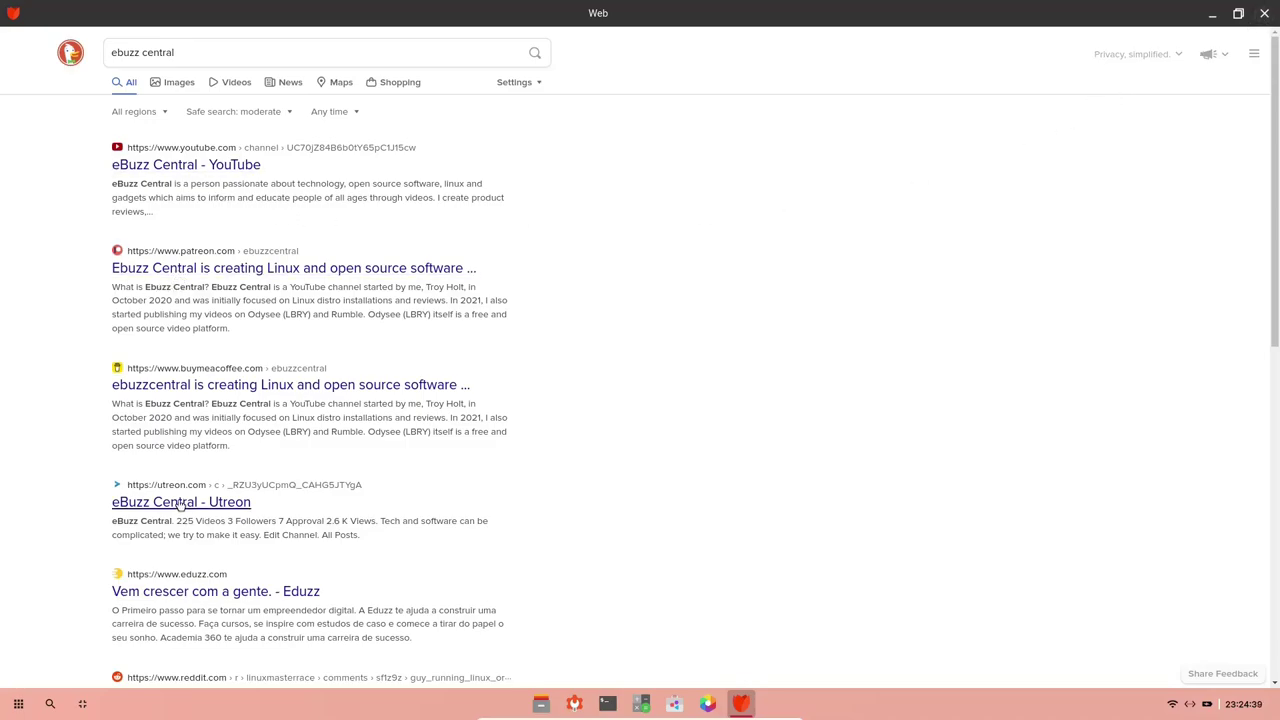
{"action": "left_click", "coordinate": [180, 503]}
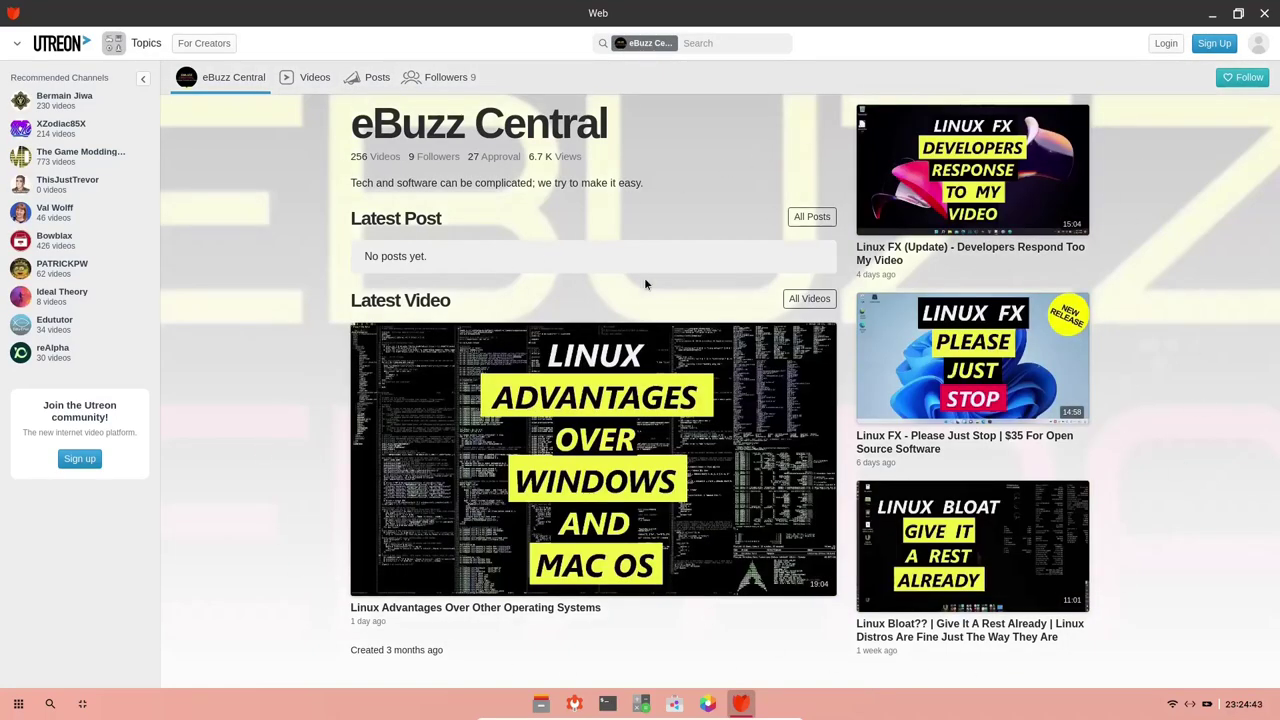
{"action": "left_click", "coordinate": [1265, 14]}
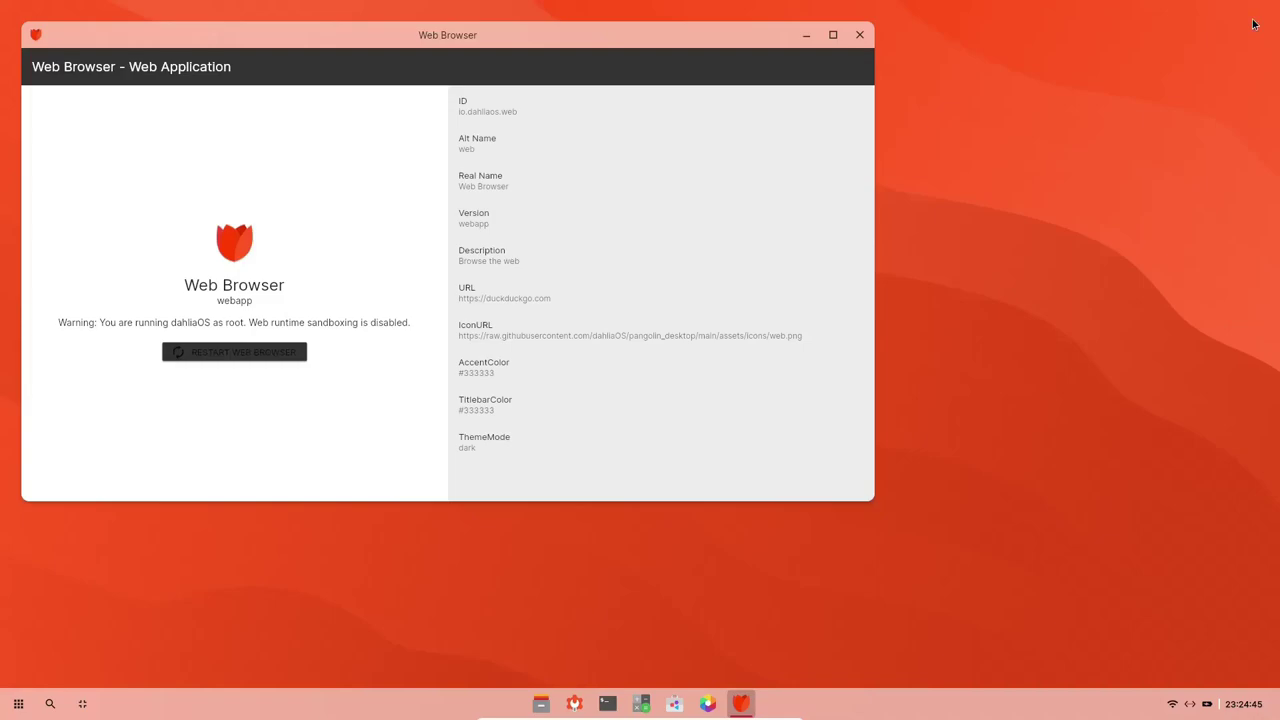
Close the info window and open the launcher, previewing Internet apps before returning to All Applications.
{"action": "left_click", "coordinate": [858, 36]}
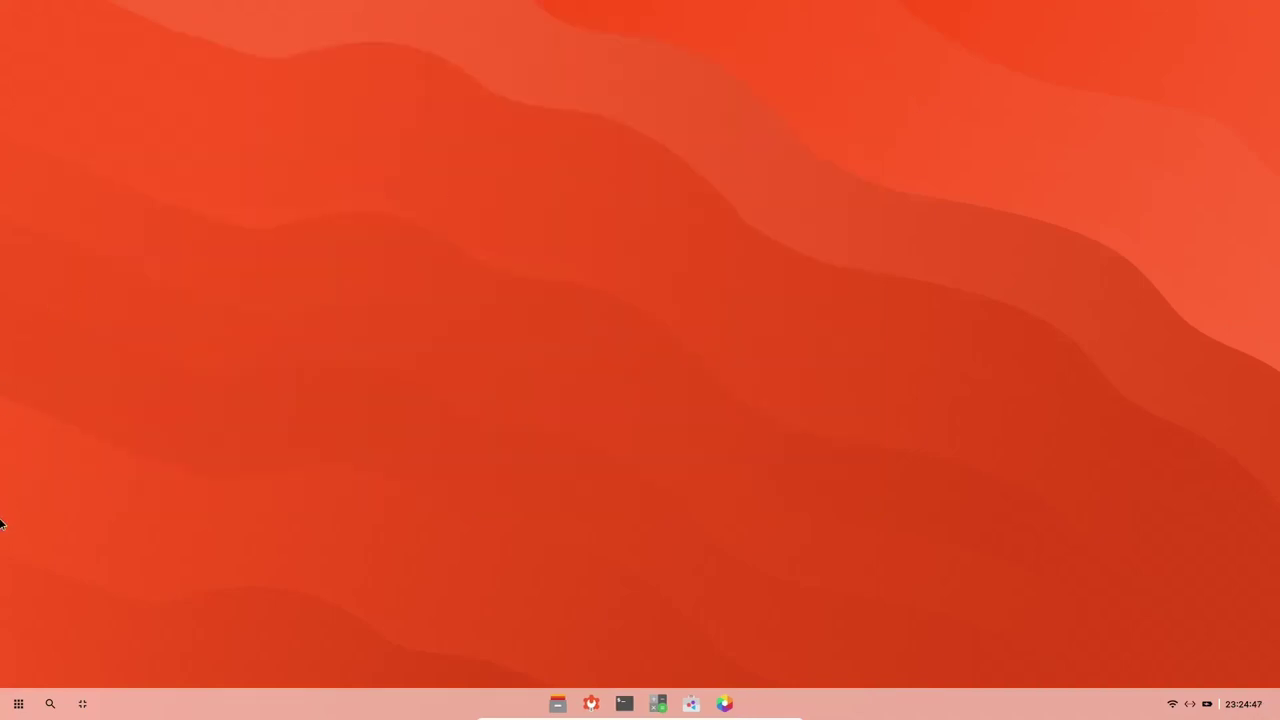
{"action": "left_click", "coordinate": [18, 704]}
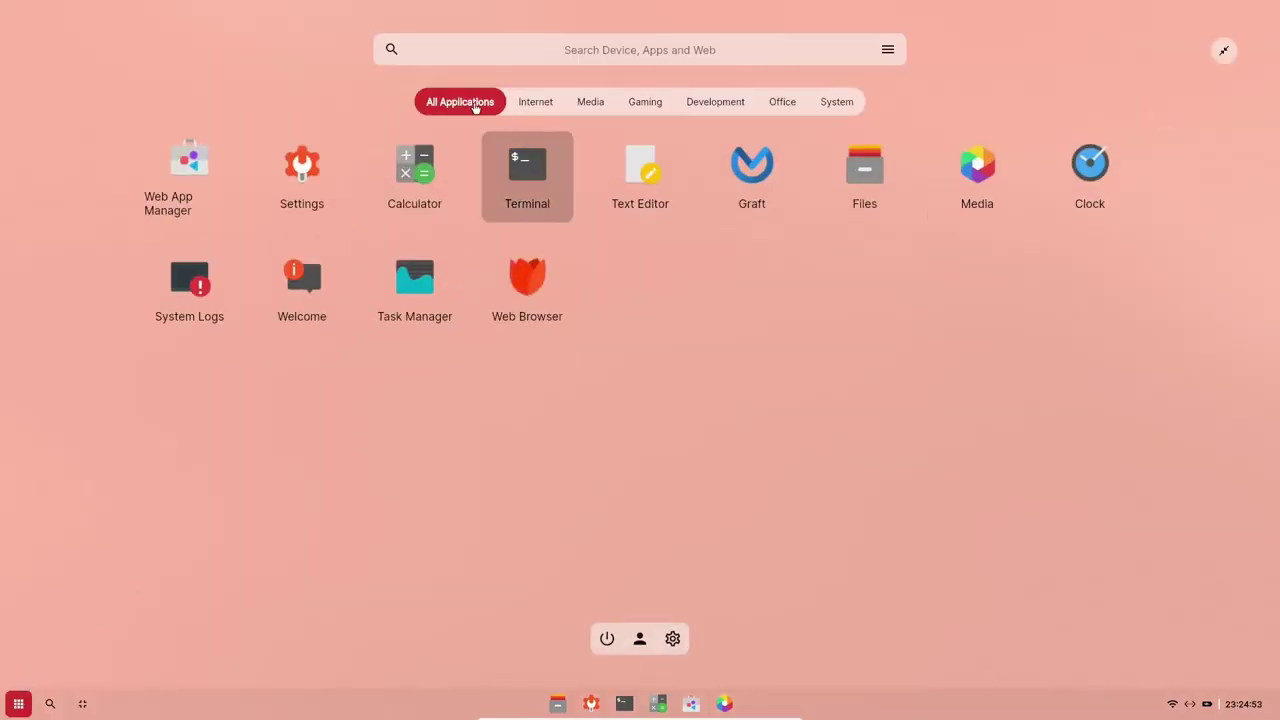
{"action": "left_click", "coordinate": [535, 101]}
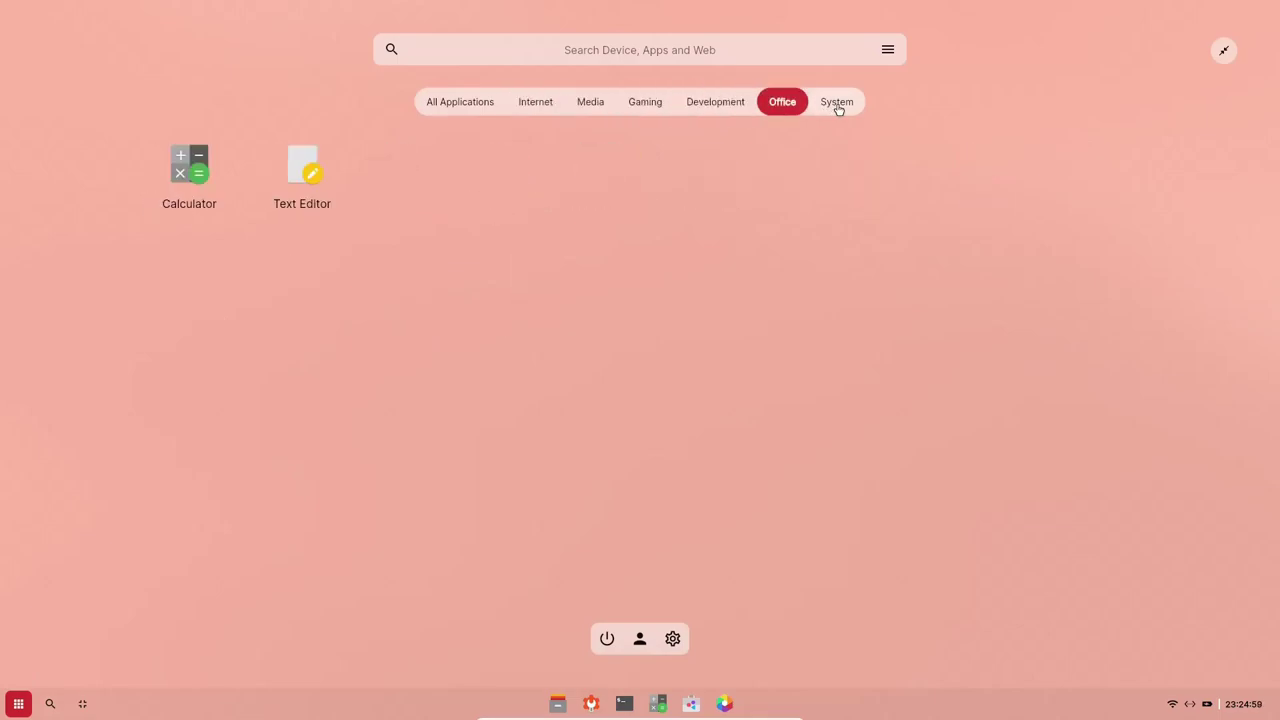
{"action": "left_click", "coordinate": [443, 106]}
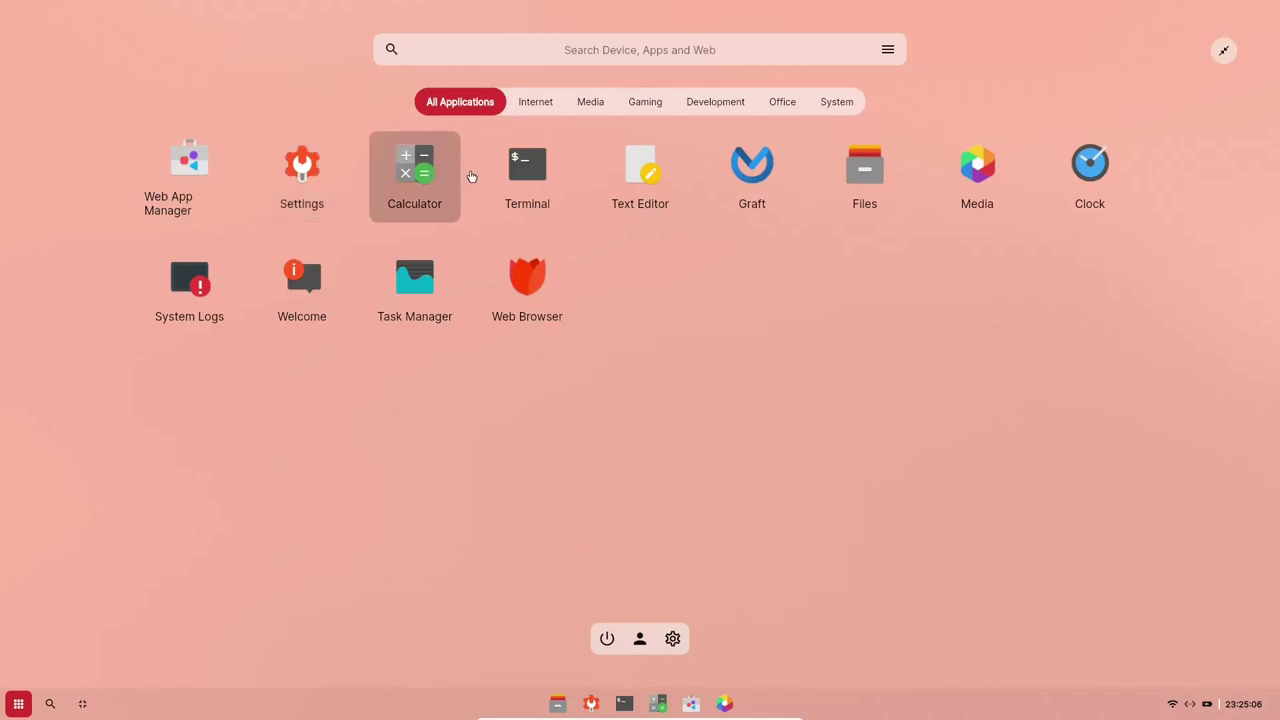
{"action": "left_click", "coordinate": [640, 170]}
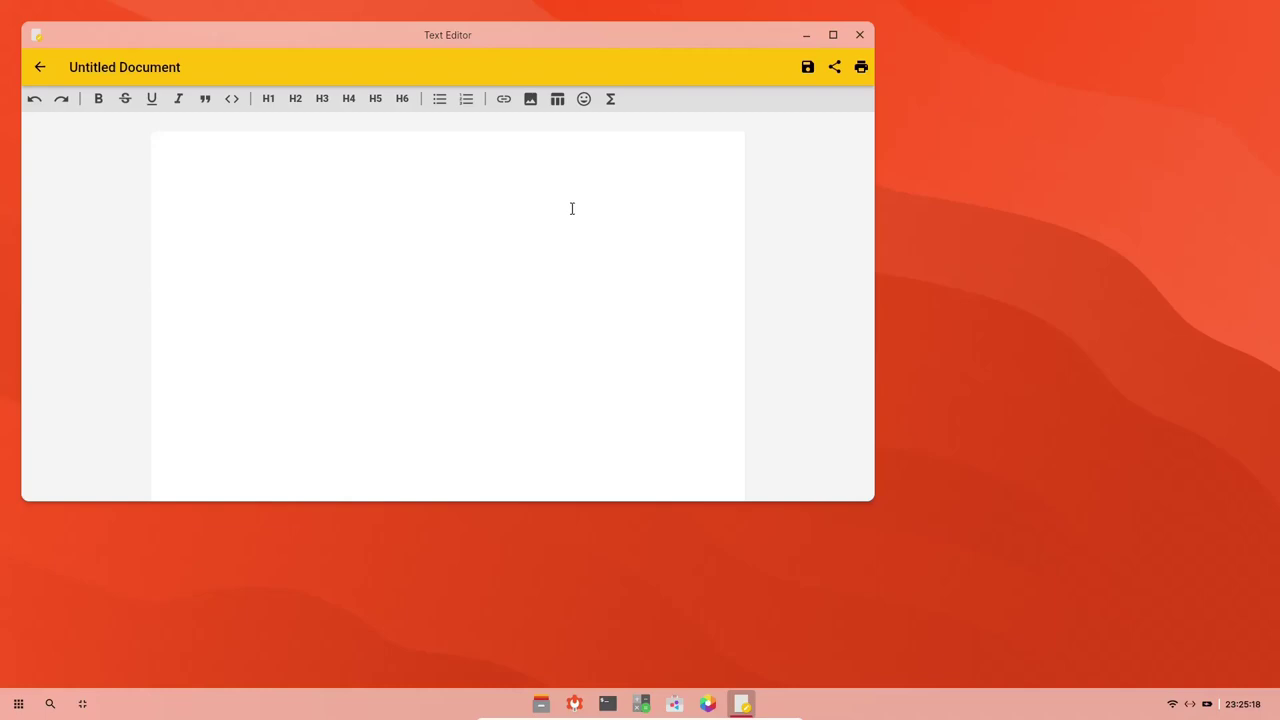
{"action": "left_click", "coordinate": [859, 35]}
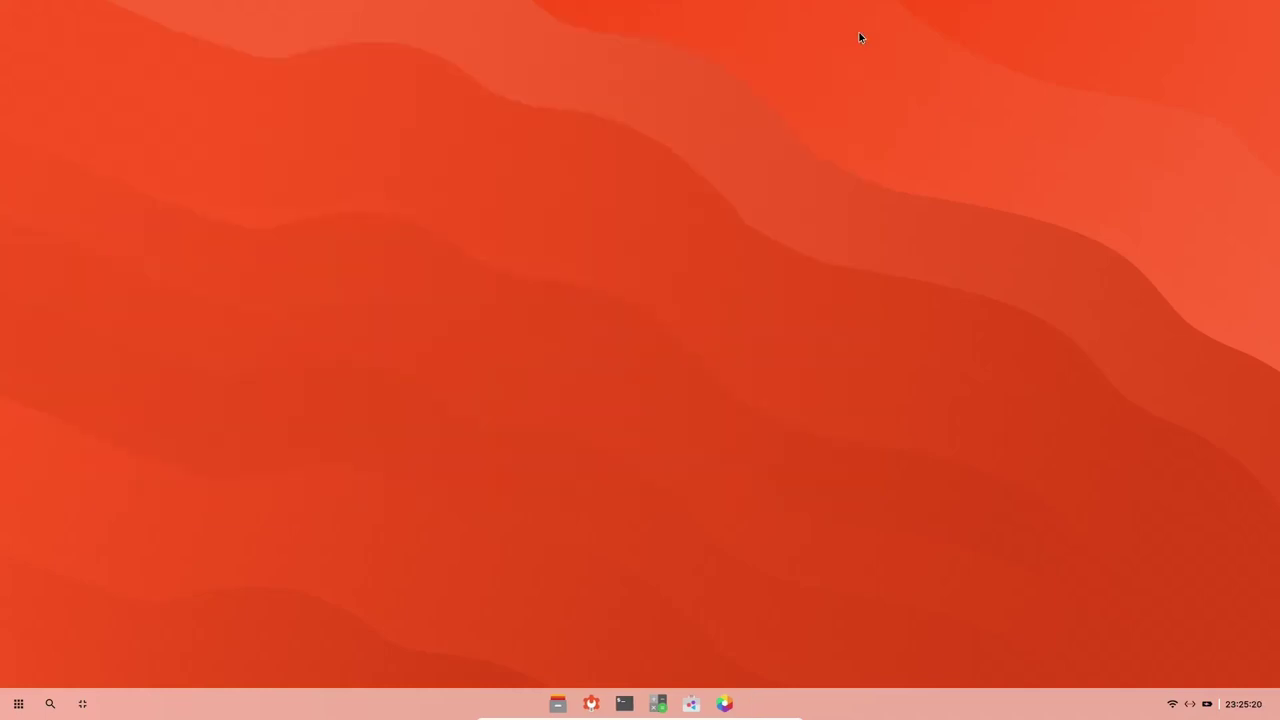
{"action": "left_click", "coordinate": [18, 704]}
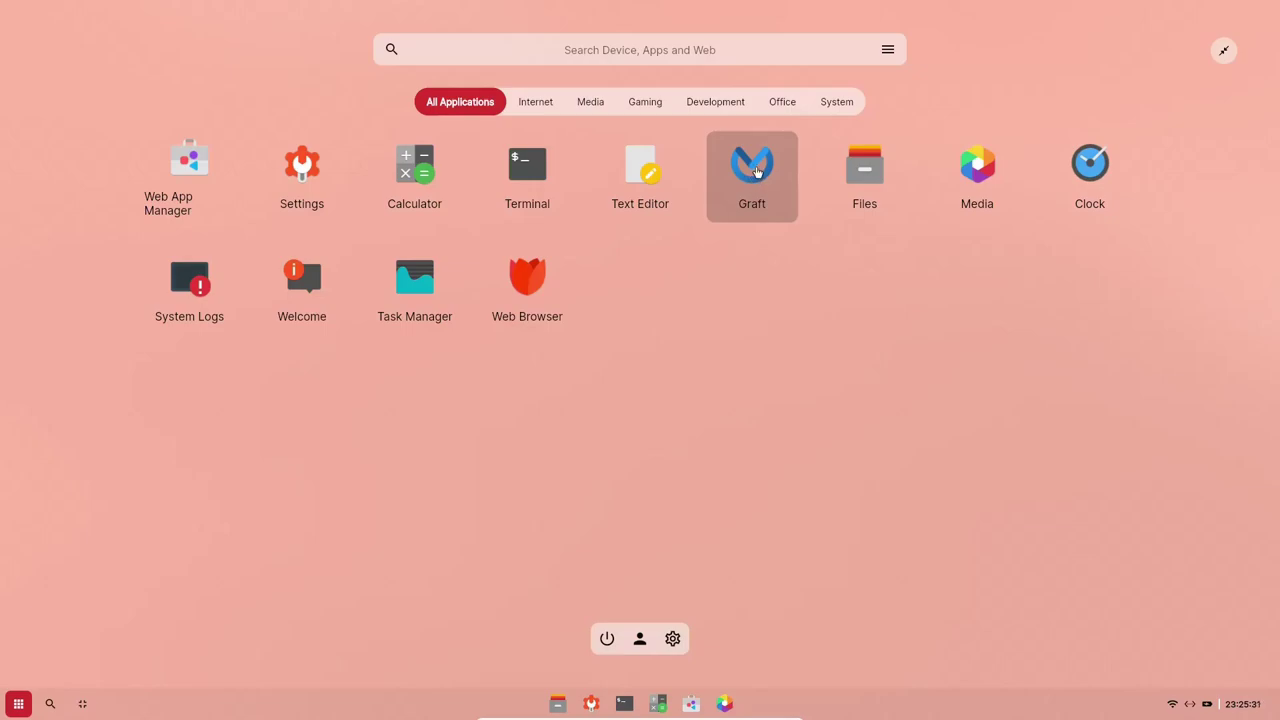
Launch Graft to show its virtual machines, then reopen the launcher over it.
{"action": "left_click", "coordinate": [757, 172]}
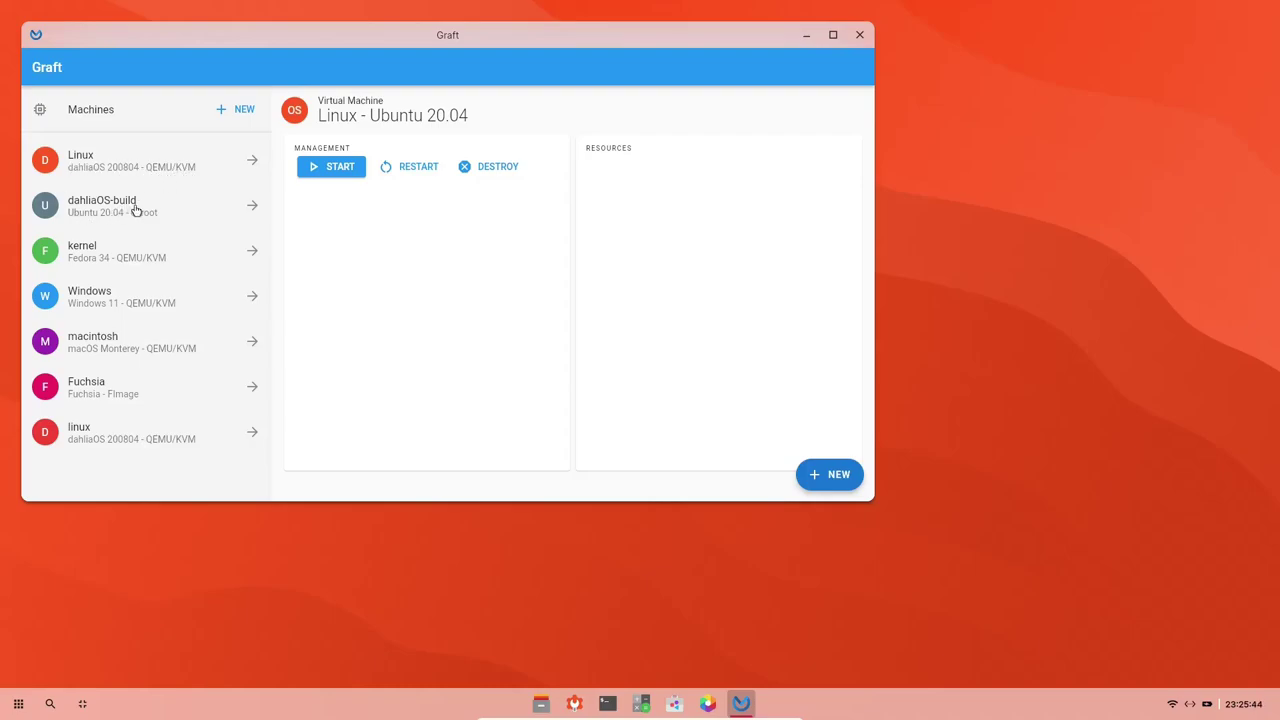
{"action": "left_click", "coordinate": [18, 704]}
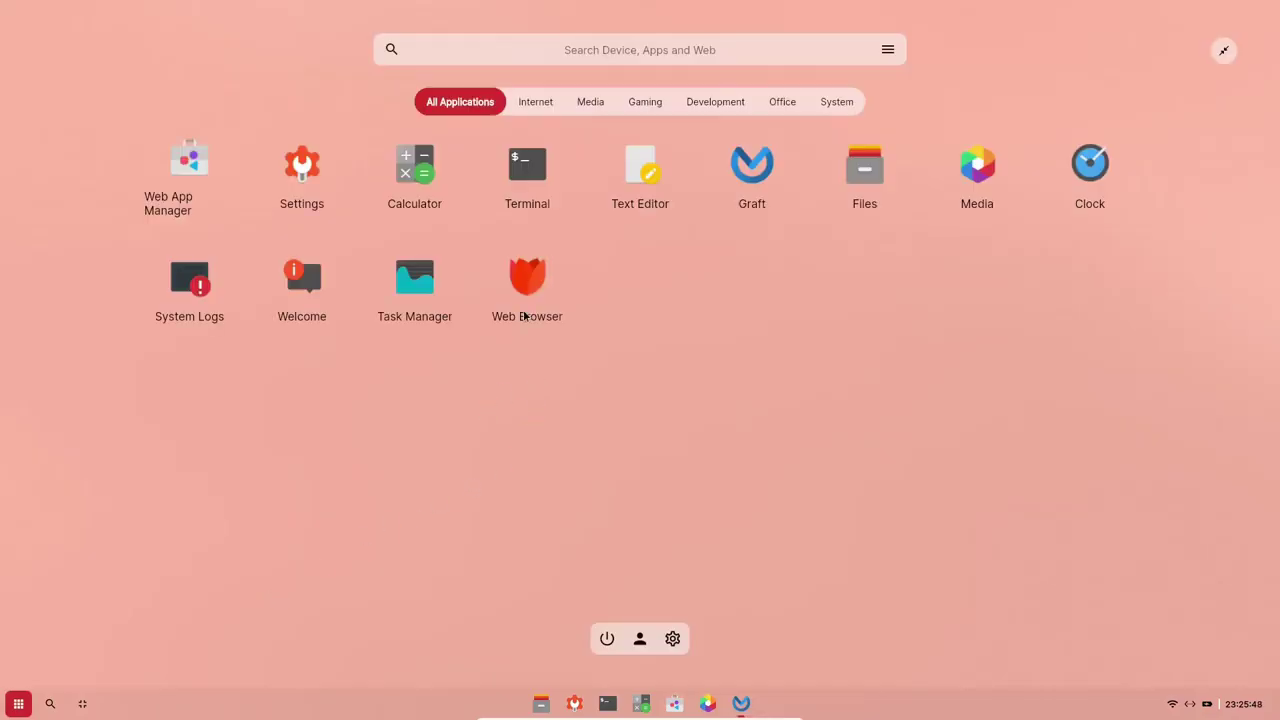
Start Web Browser, search 'dahlia os graft' and open the dahliaOS/graft GitHub repository.
{"action": "left_click", "coordinate": [526, 290]}
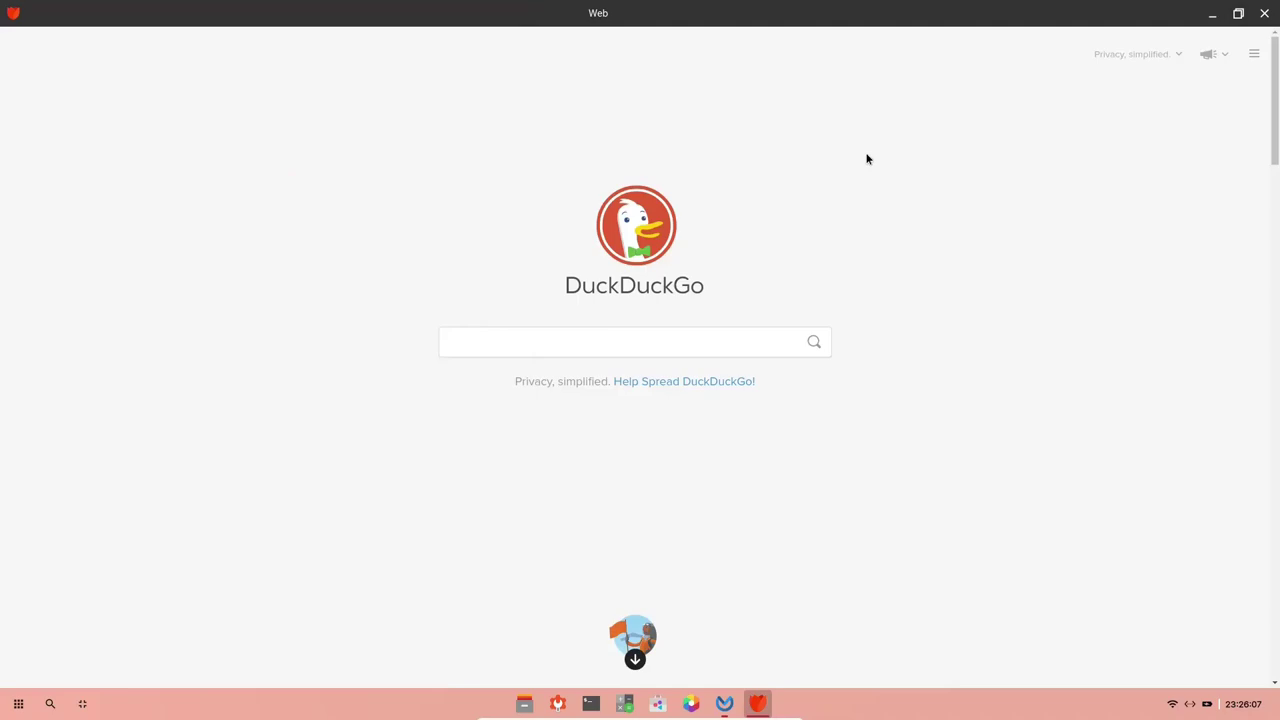
{"action": "type", "text": "dah"}
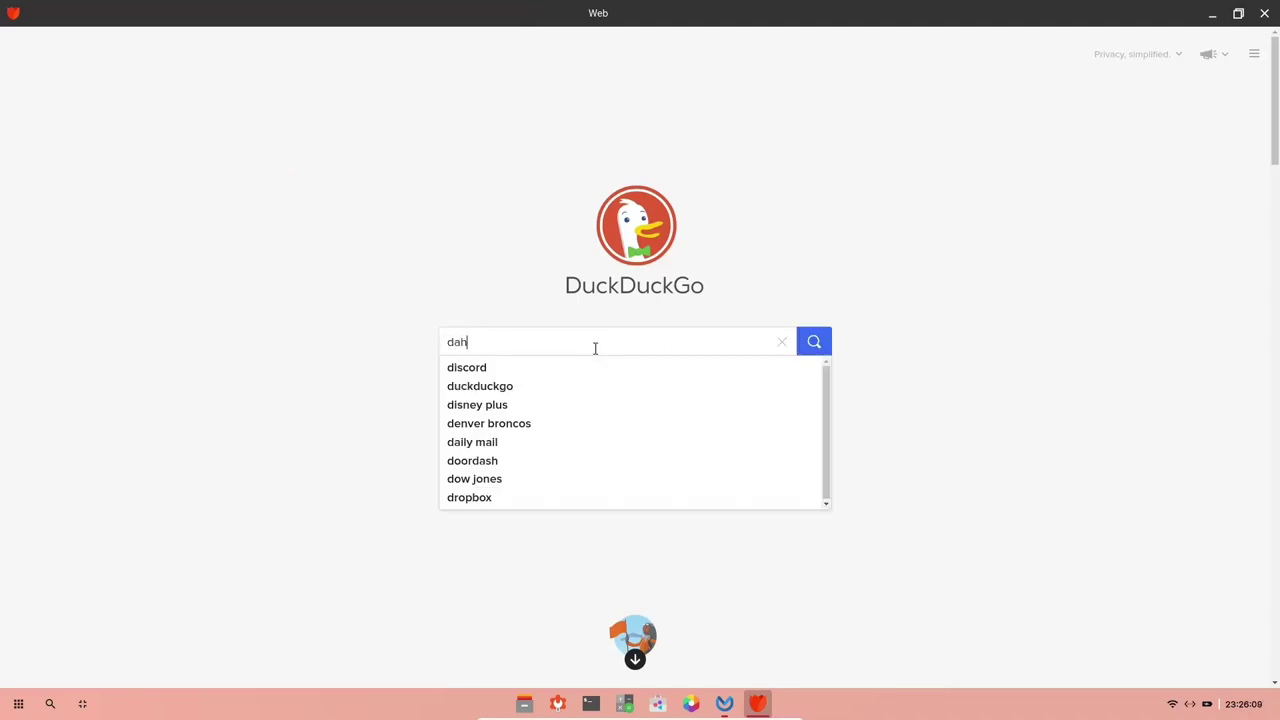
{"action": "type", "text": "lia os graft"}
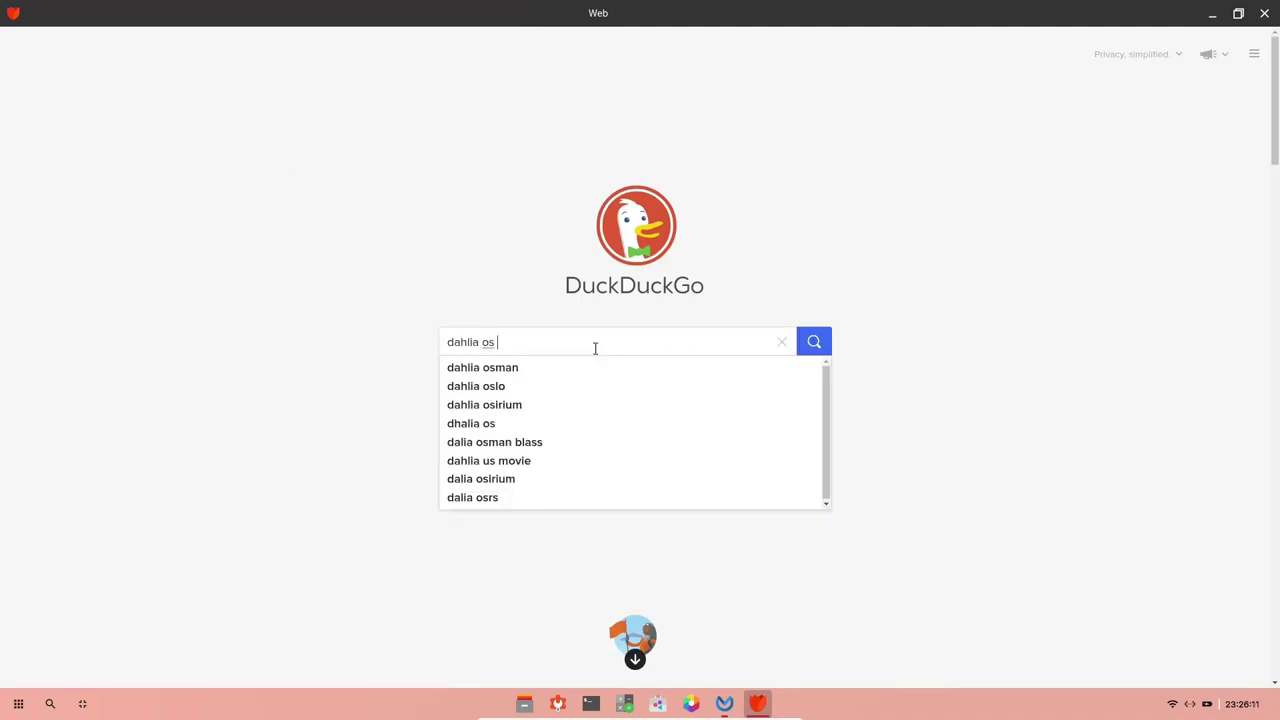
{"action": "key", "text": "Return"}
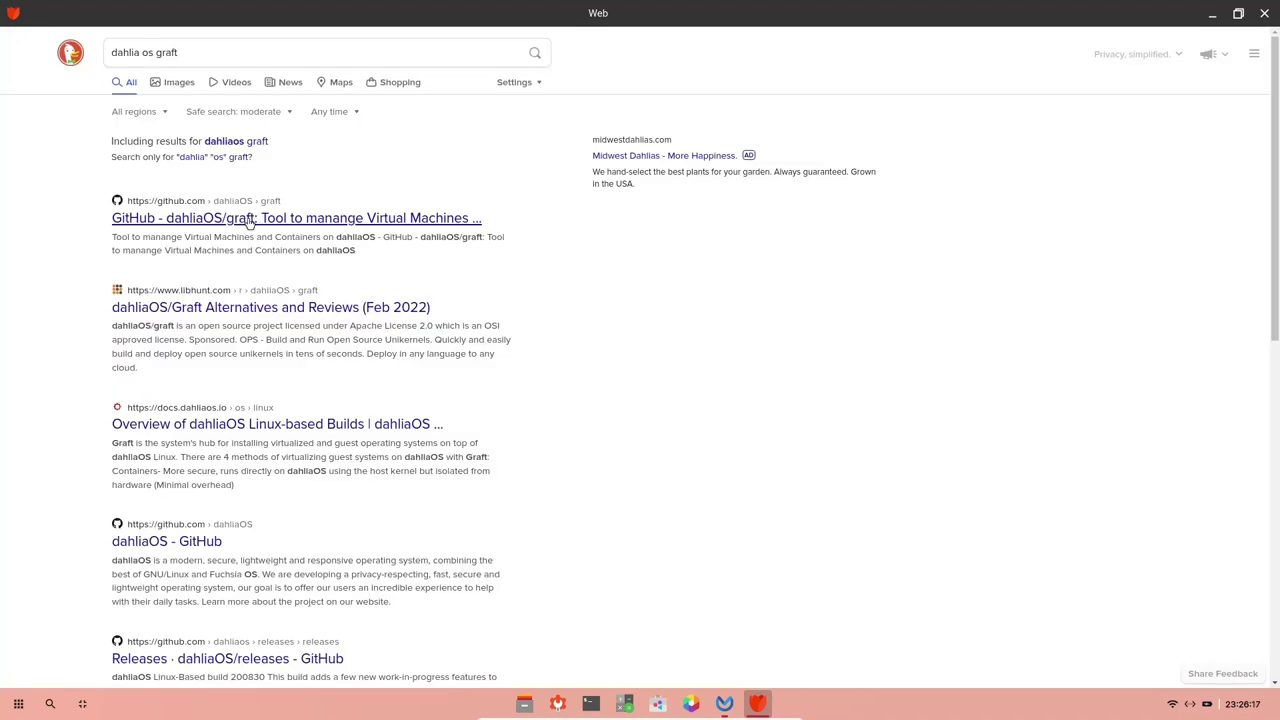
{"action": "left_click", "coordinate": [258, 221]}
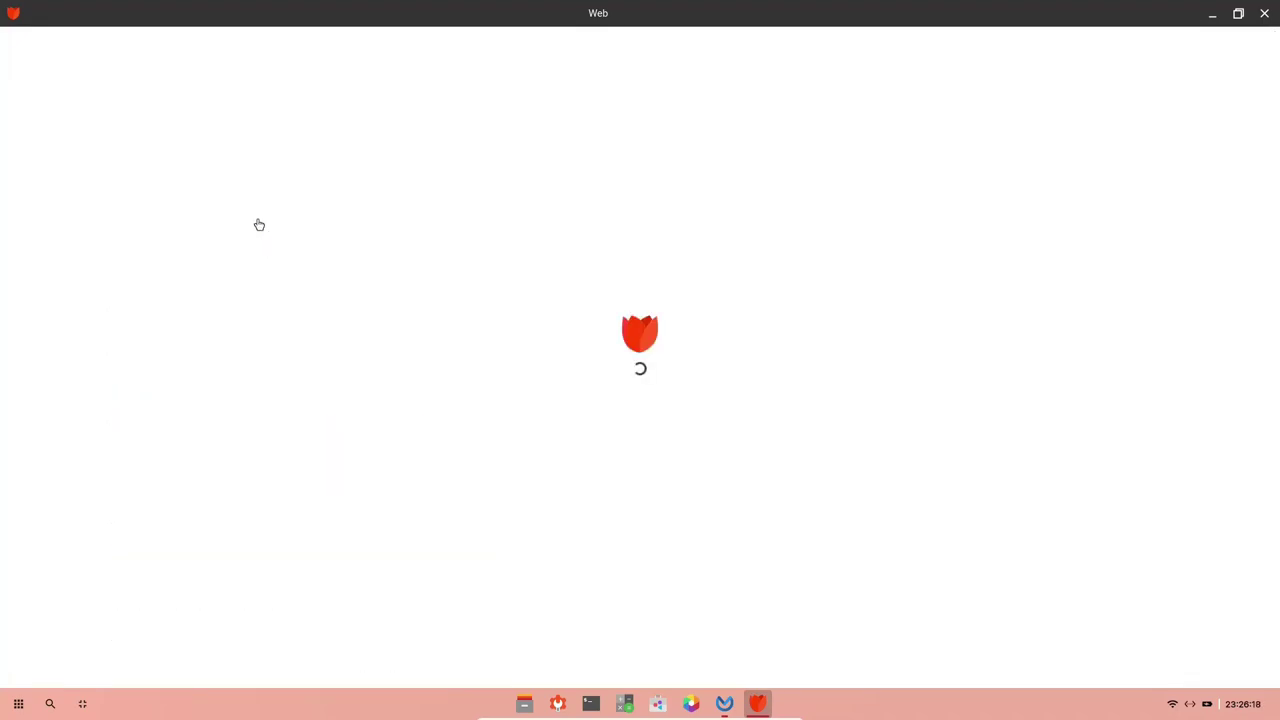
Scroll up and down through the dahliaOS/graft repository README.
{"action": "scroll", "coordinate": [383, 305], "scroll_direction": "down", "scroll_amount": 5}
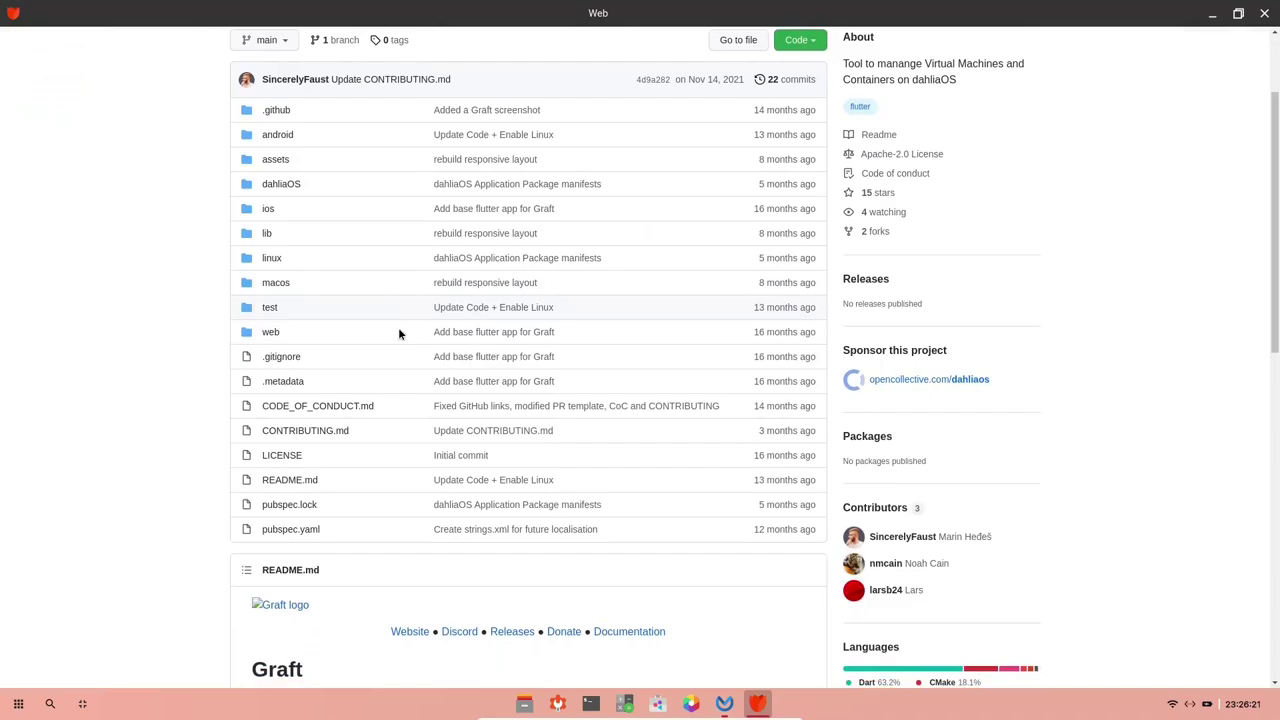
{"action": "scroll", "coordinate": [398, 337], "scroll_direction": "down", "scroll_amount": 5}
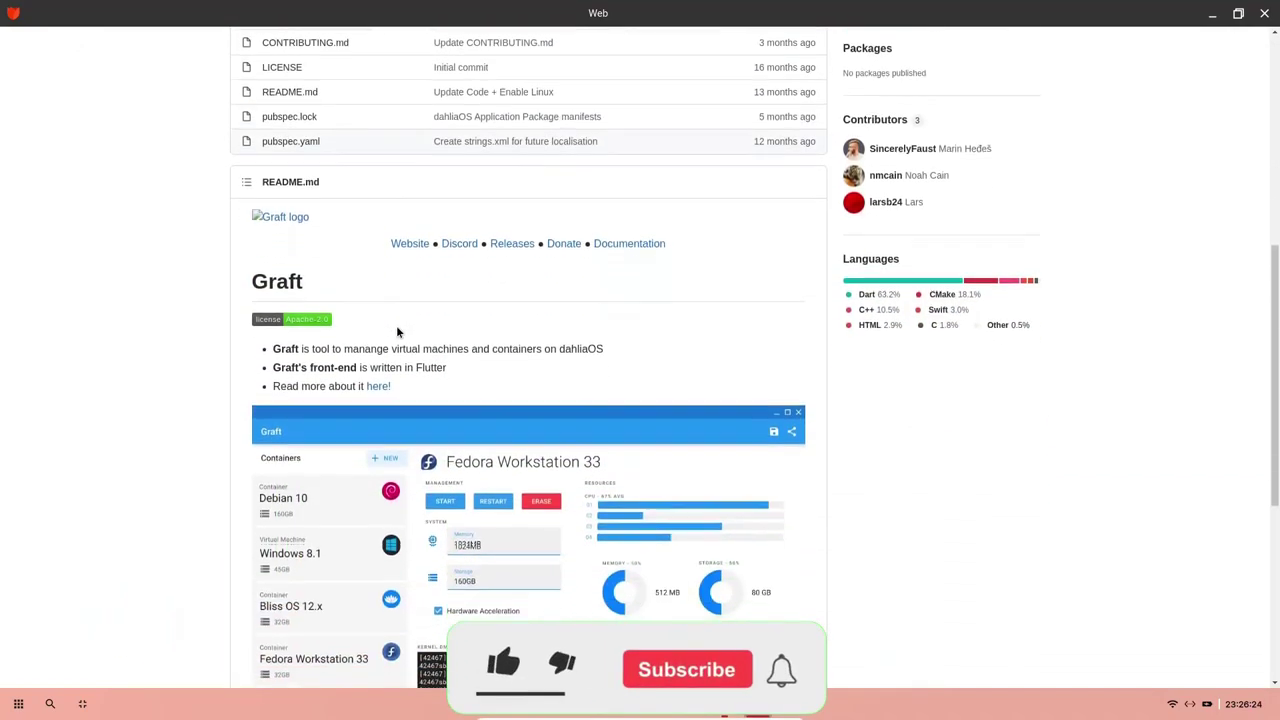
{"action": "scroll", "coordinate": [926, 312], "scroll_direction": "down", "scroll_amount": 2}
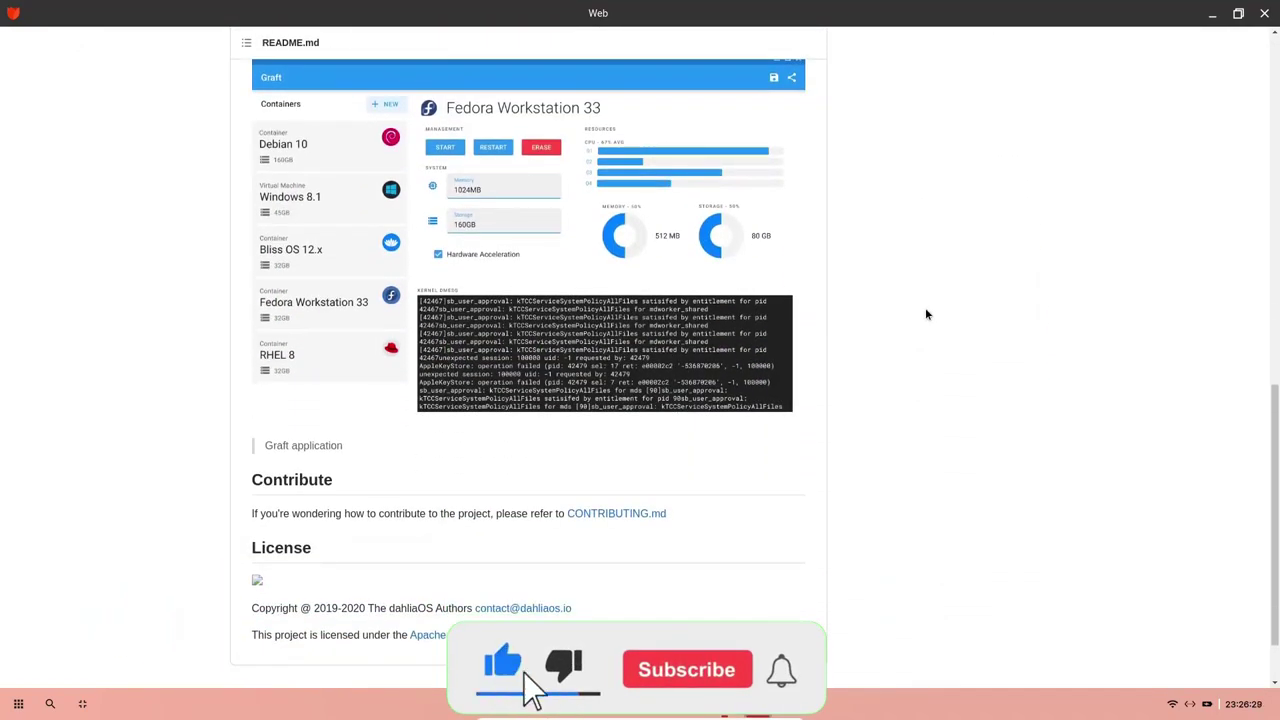
{"action": "scroll", "coordinate": [925, 307], "scroll_direction": "up", "scroll_amount": 1}
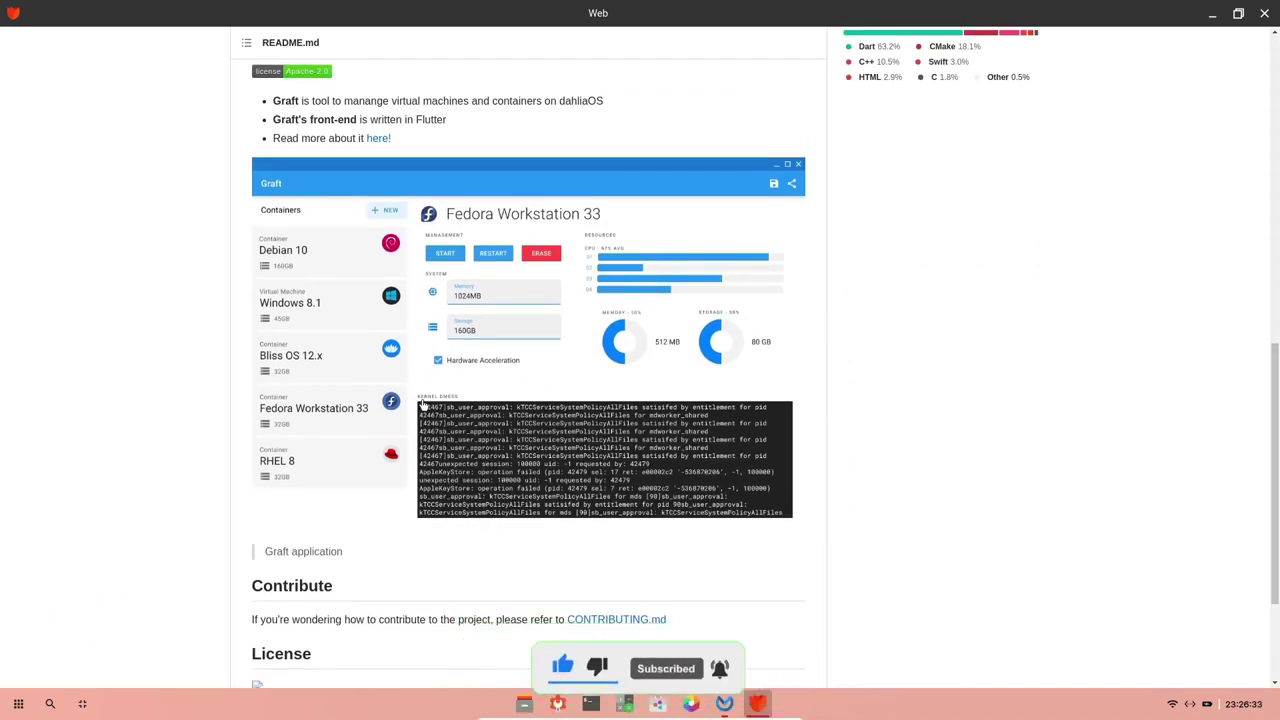
{"action": "scroll", "coordinate": [455, 406], "scroll_direction": "up", "scroll_amount": 3}
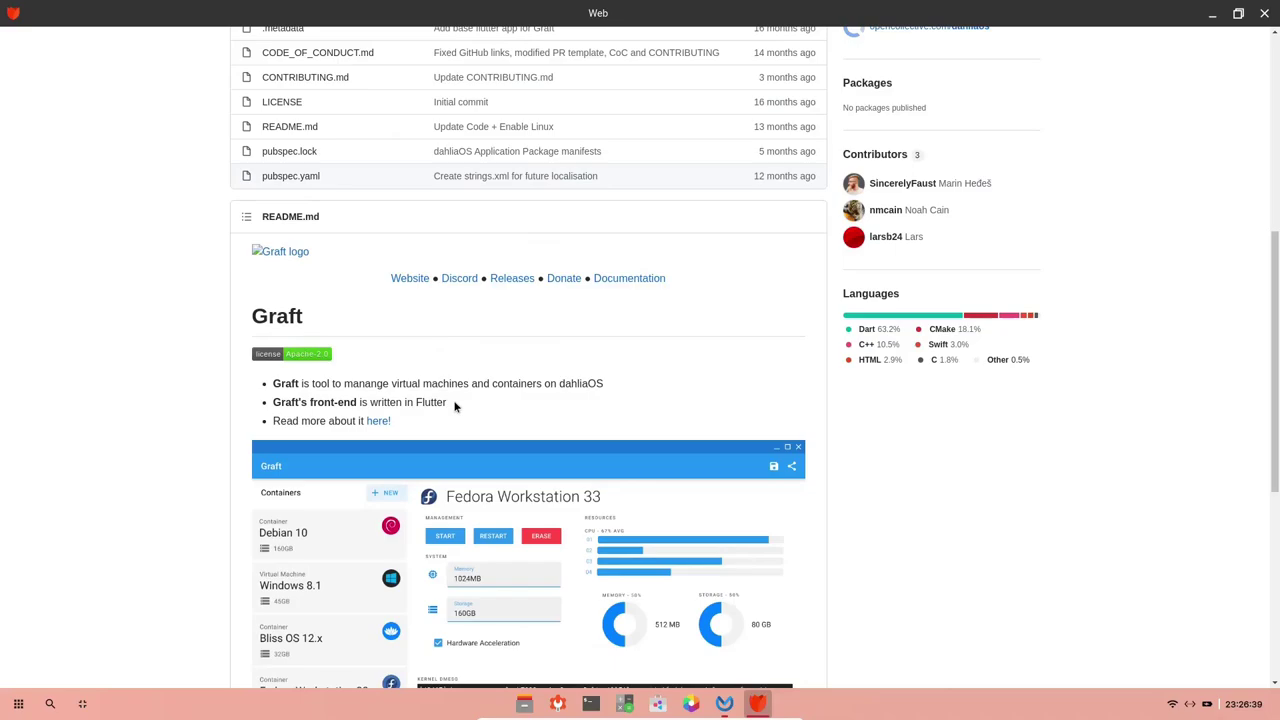
{"action": "scroll", "coordinate": [455, 406], "scroll_direction": "down", "scroll_amount": 2}
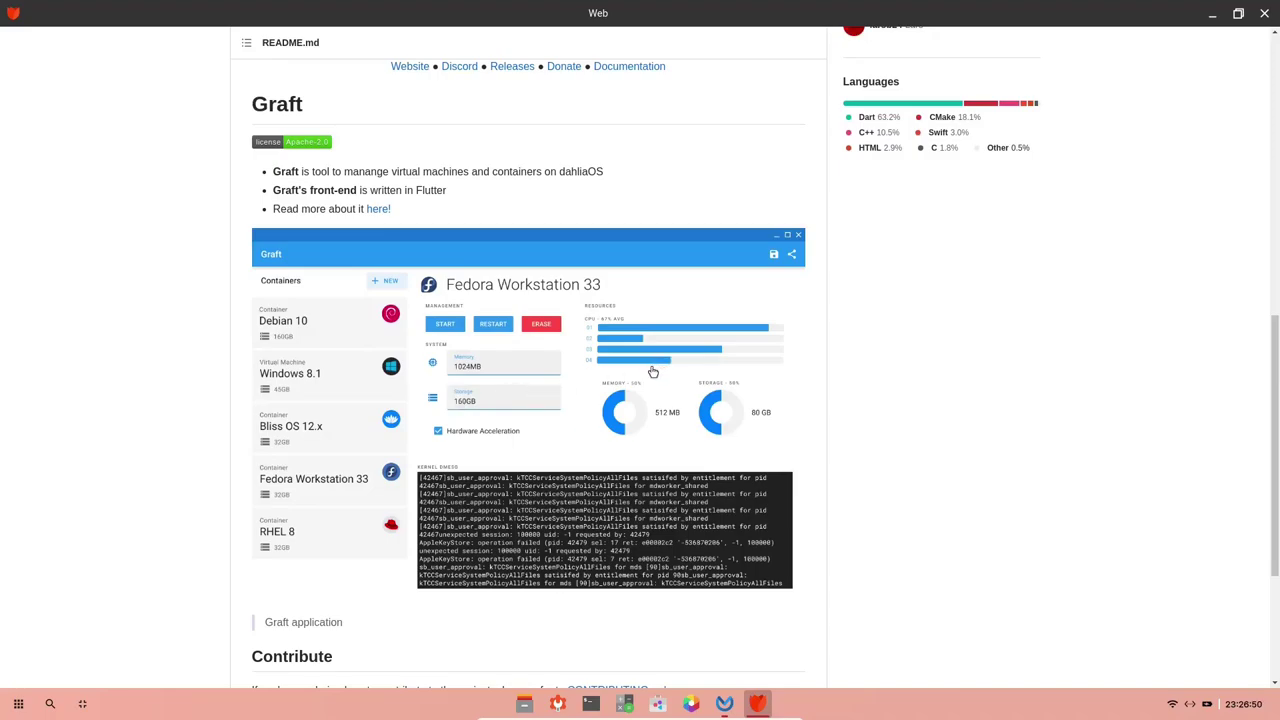
{"action": "scroll", "coordinate": [650, 370], "scroll_direction": "up", "scroll_amount": 5}
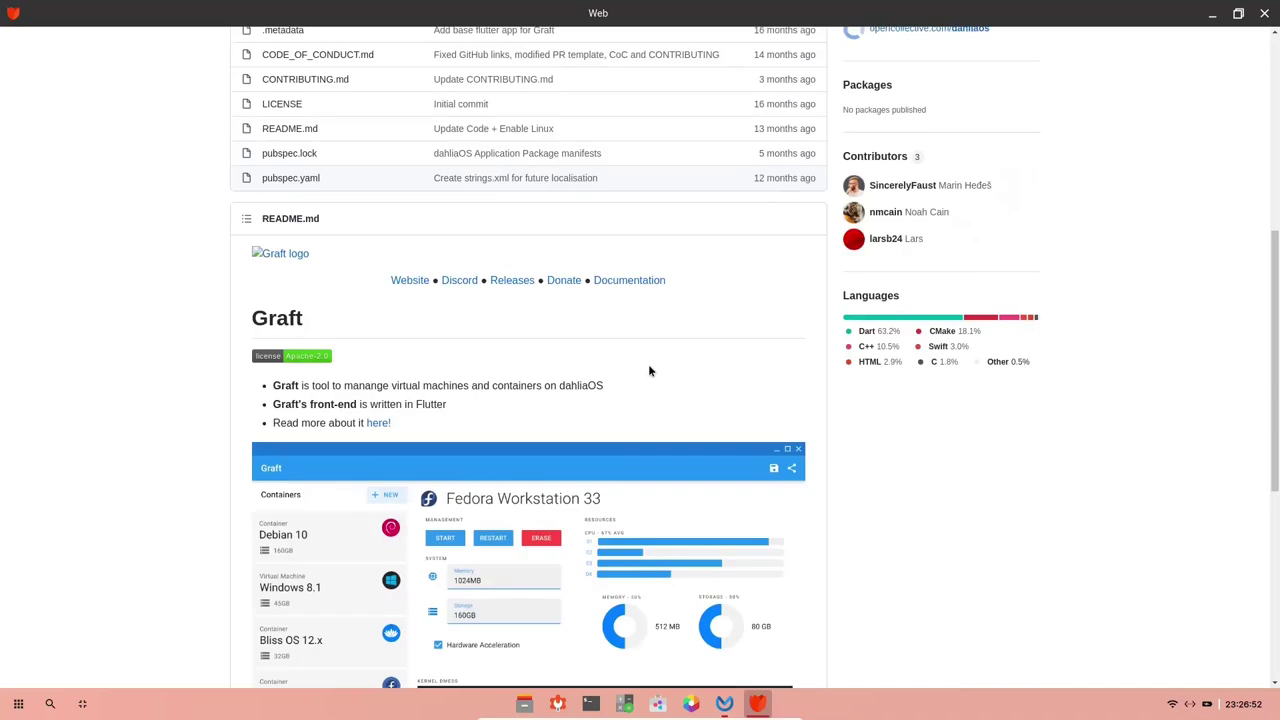
{"action": "scroll", "coordinate": [646, 372], "scroll_direction": "up", "scroll_amount": 2}
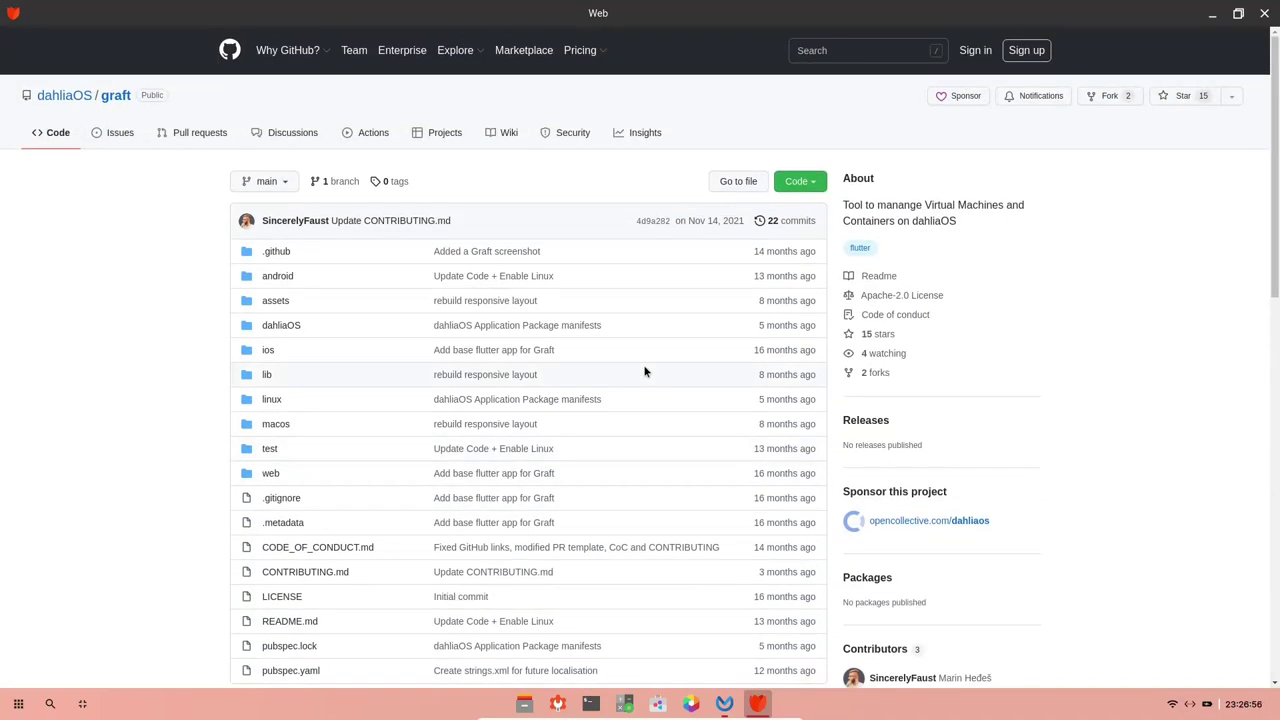
{"action": "scroll", "coordinate": [692, 352], "scroll_direction": "down", "scroll_amount": 4}
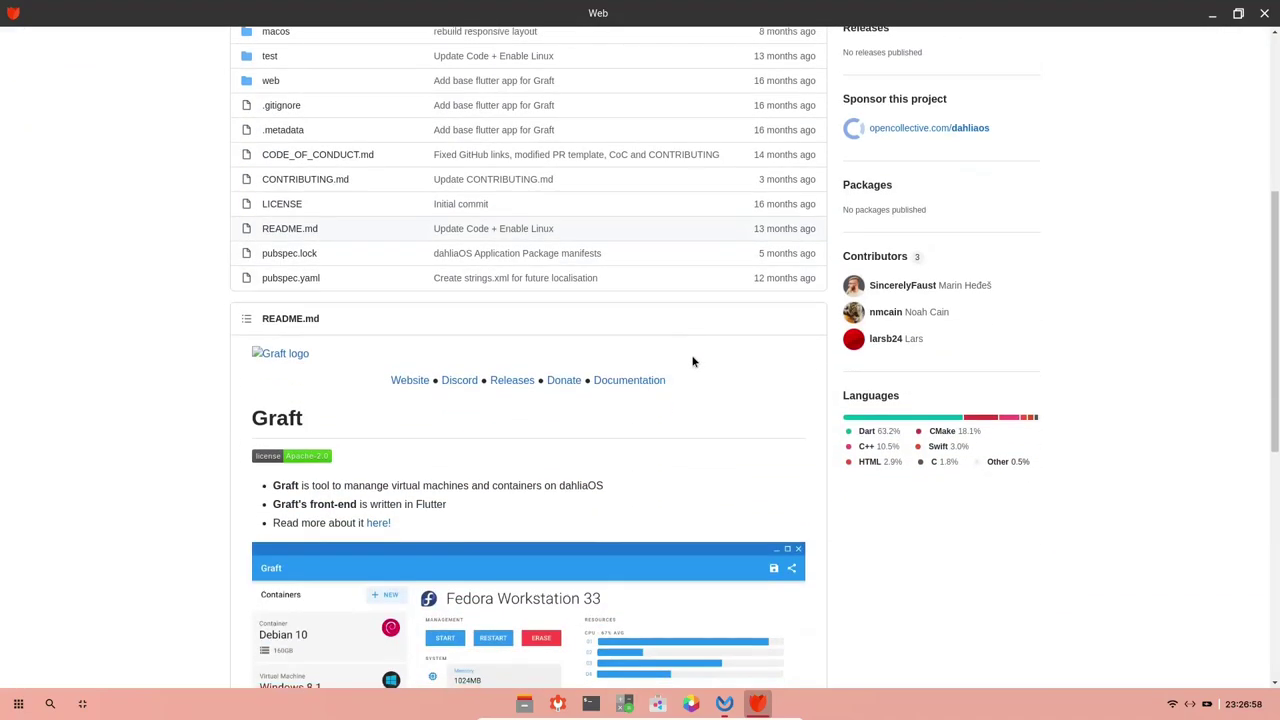
{"action": "scroll", "coordinate": [685, 350], "scroll_direction": "up", "scroll_amount": 5}
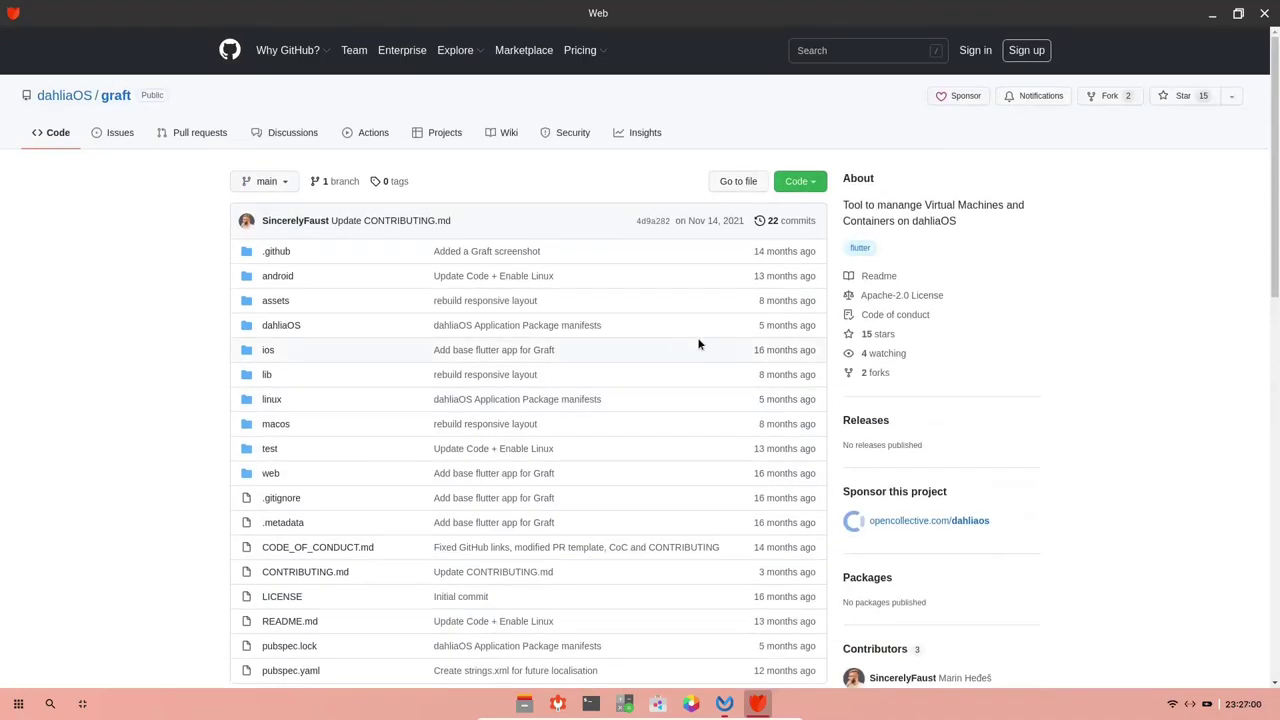
Restore and close the DuckDuckGo window, close the Web Browser and Graft windows, then open the launcher.
{"action": "left_click", "coordinate": [1238, 13]}
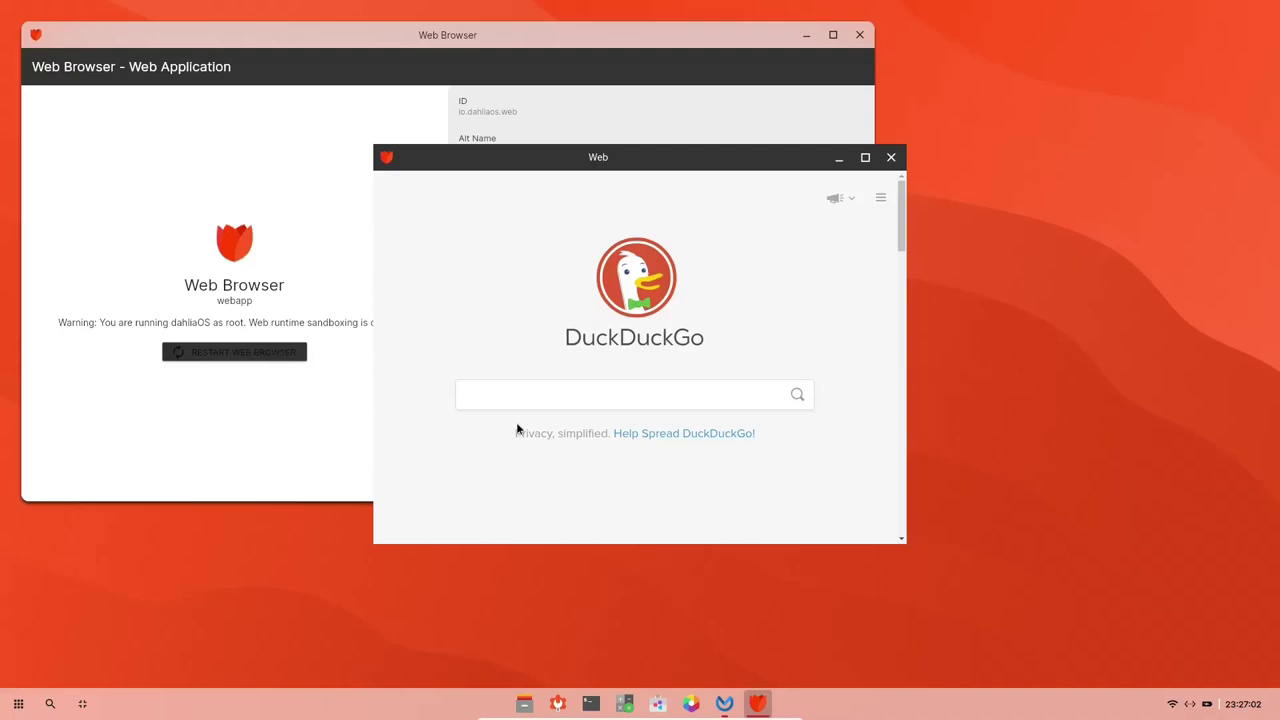
{"action": "left_click", "coordinate": [891, 157]}
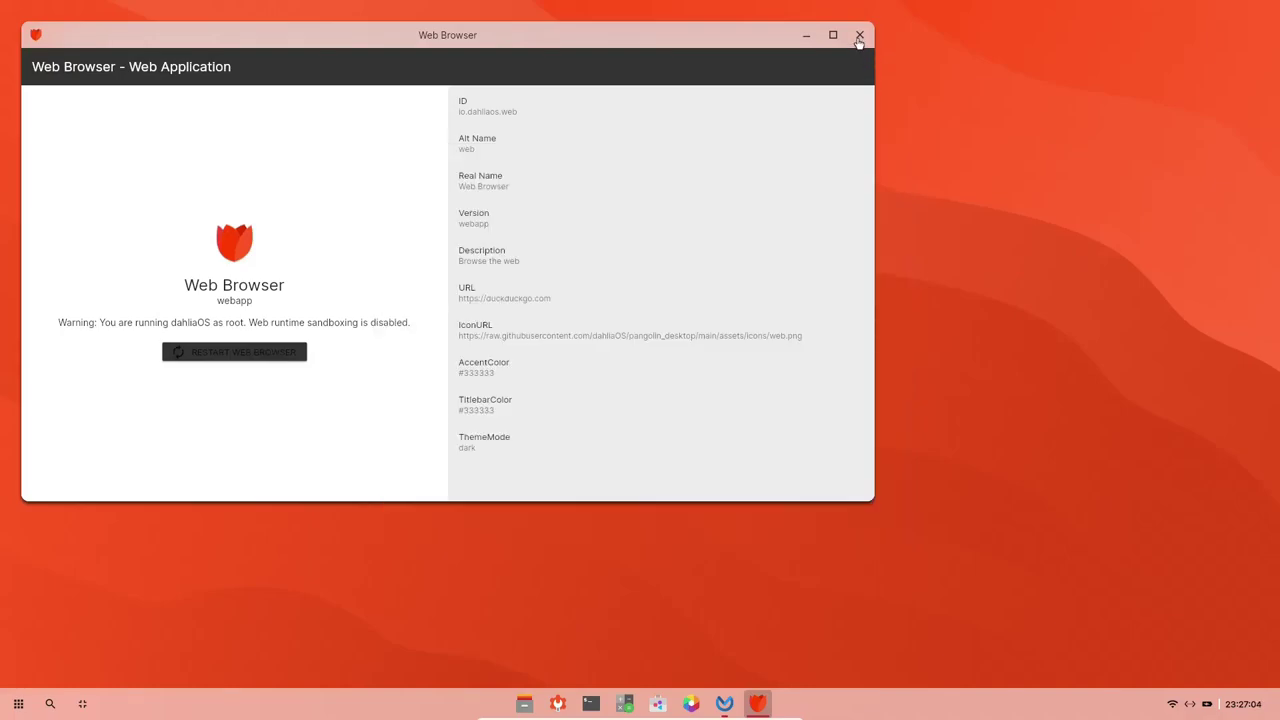
{"action": "left_click", "coordinate": [860, 38]}
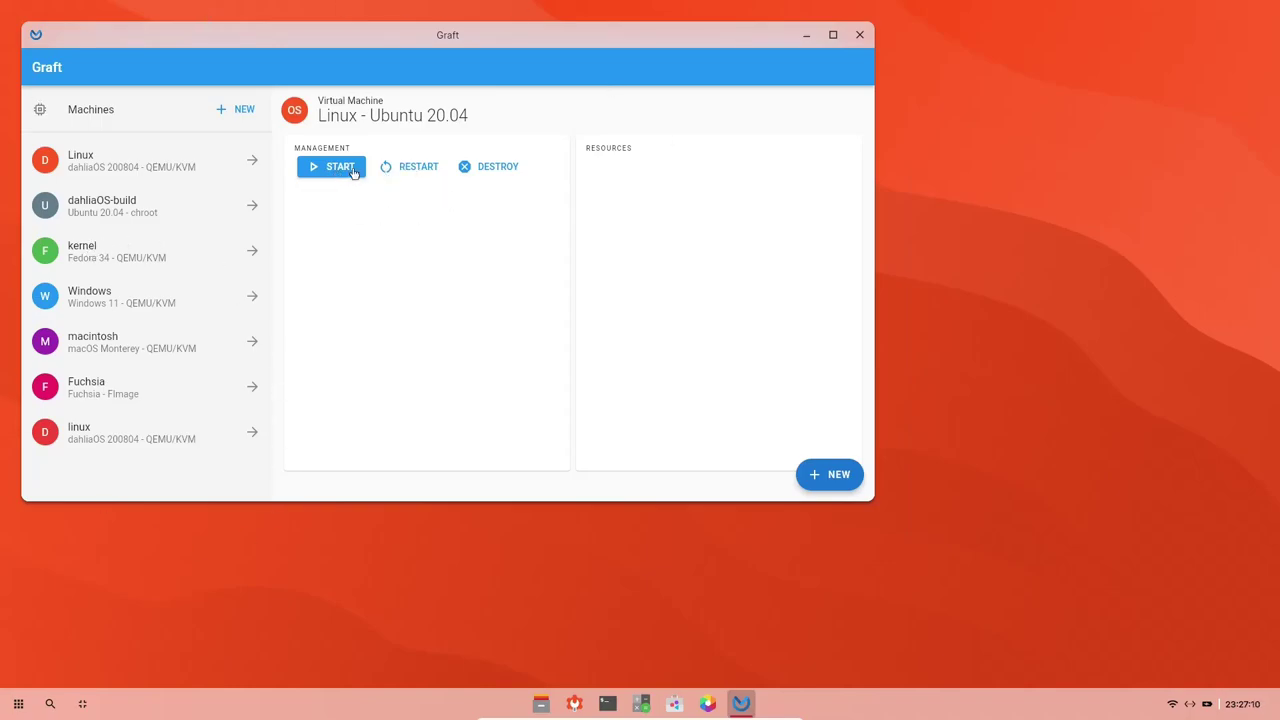
{"action": "left_click", "coordinate": [860, 38]}
{"action": "key", "text": "super"}
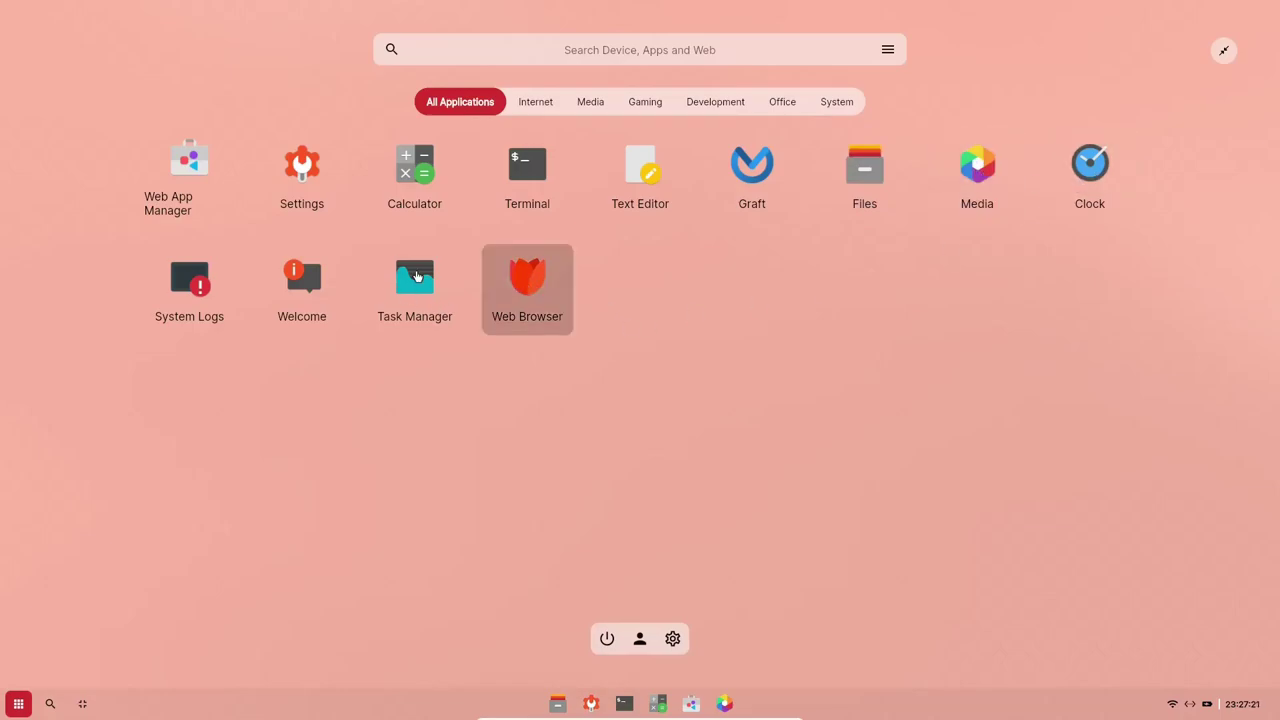
Launch Task Manager, check its Resources, Containers and Processes views, then close it.
{"action": "left_click", "coordinate": [417, 273]}
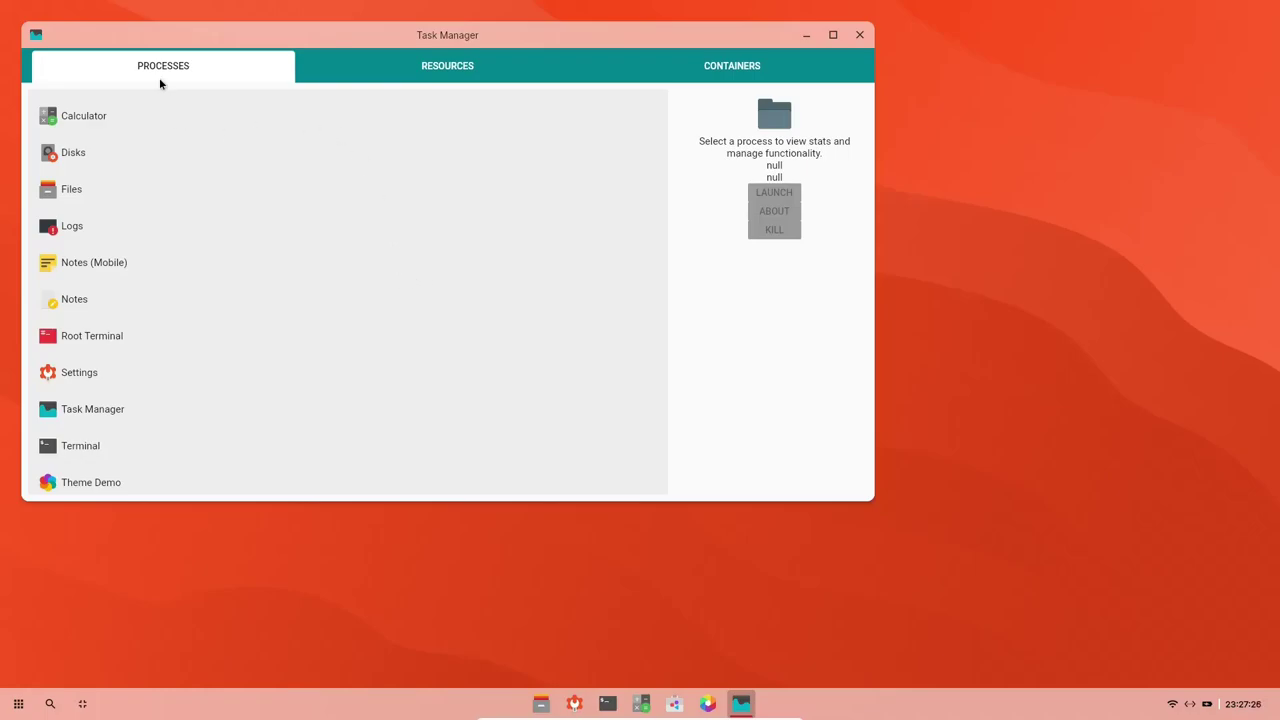
{"action": "left_click", "coordinate": [450, 68]}
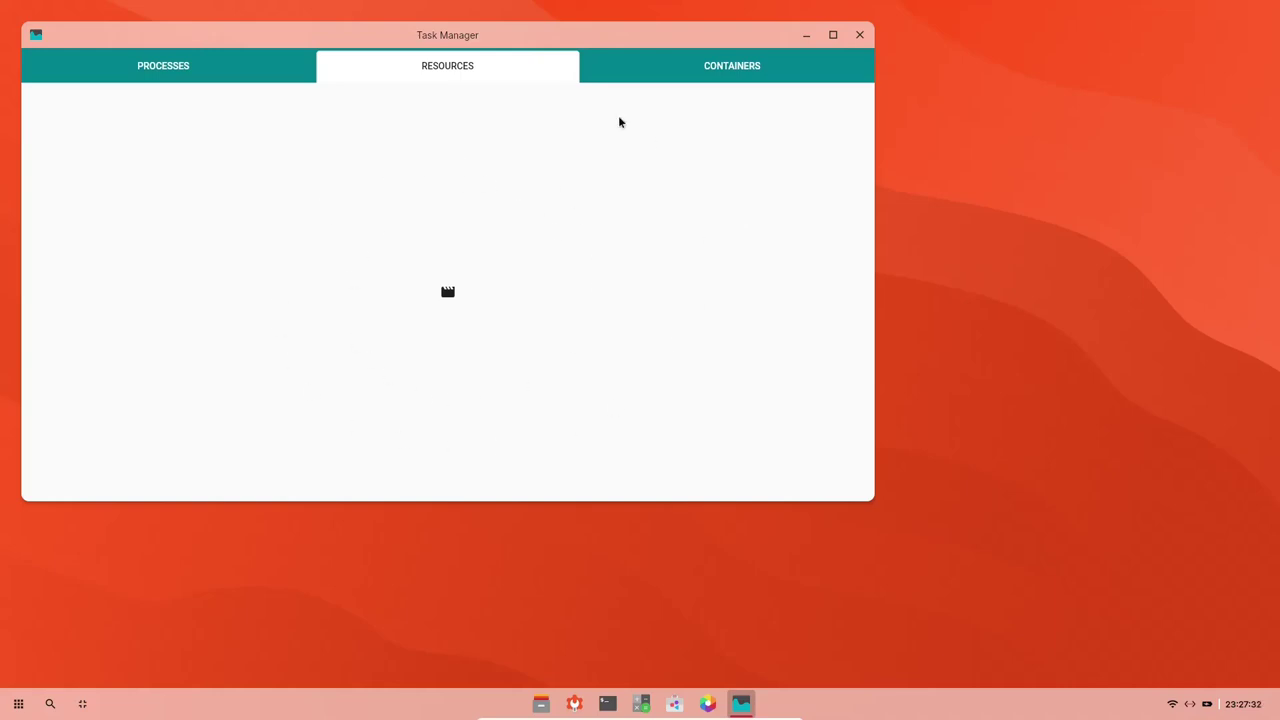
{"action": "left_click", "coordinate": [728, 73]}
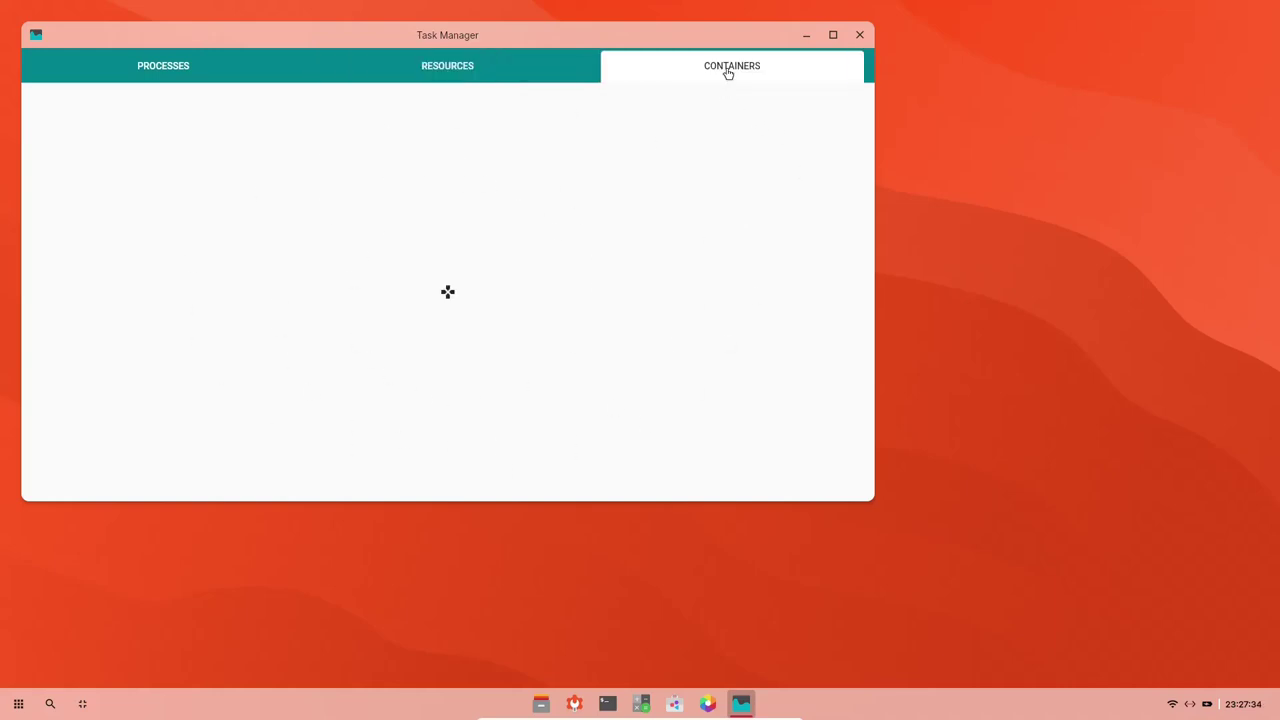
{"action": "left_click", "coordinate": [312, 84]}
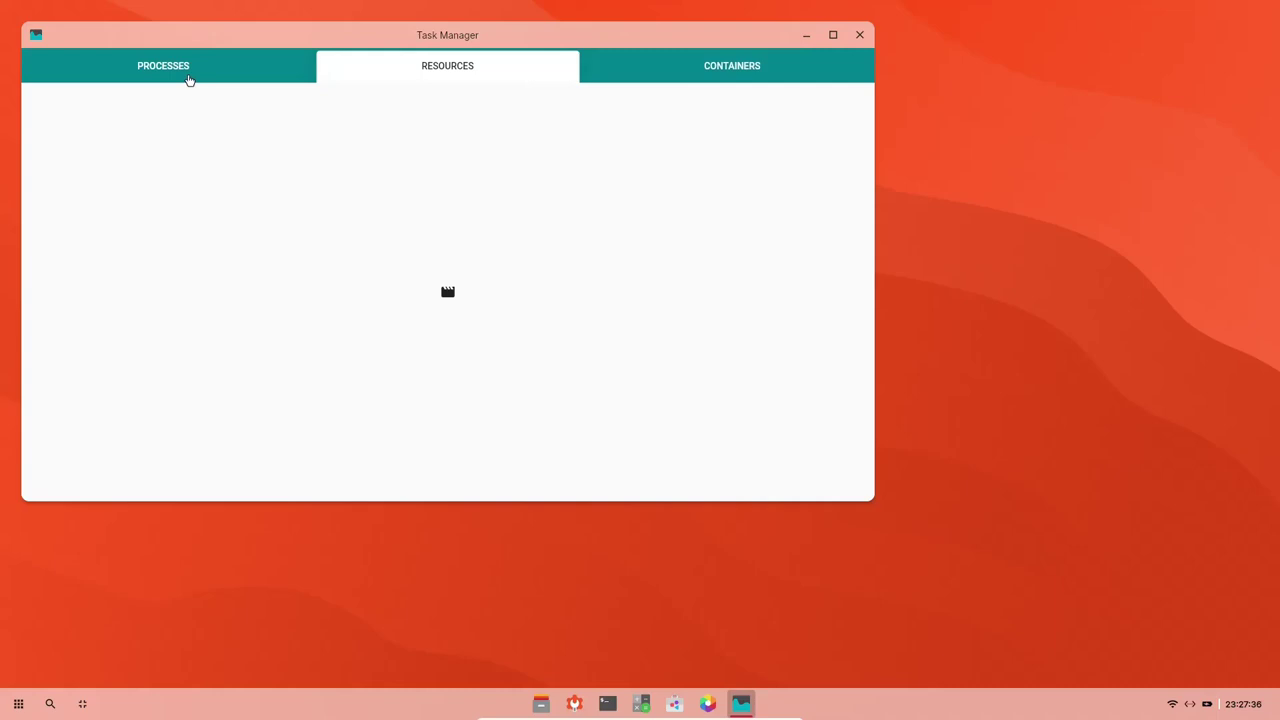
{"action": "left_click", "coordinate": [153, 72]}
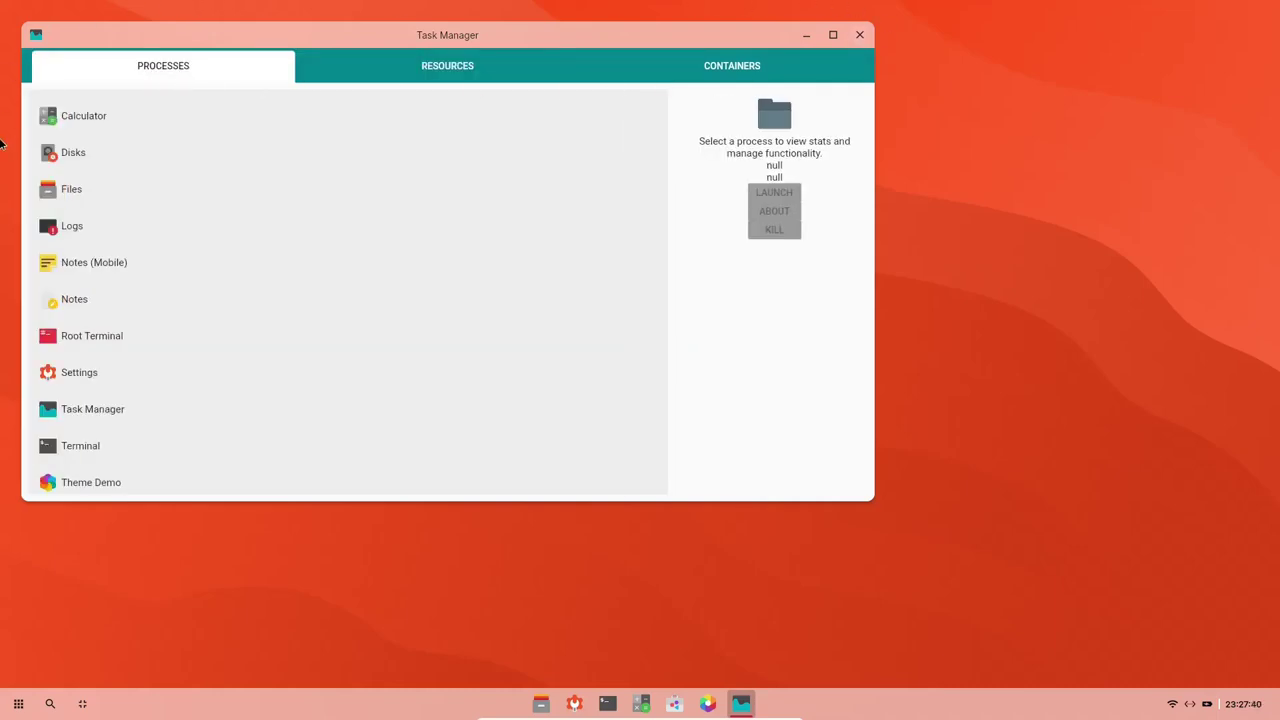
{"action": "left_click", "coordinate": [860, 37]}
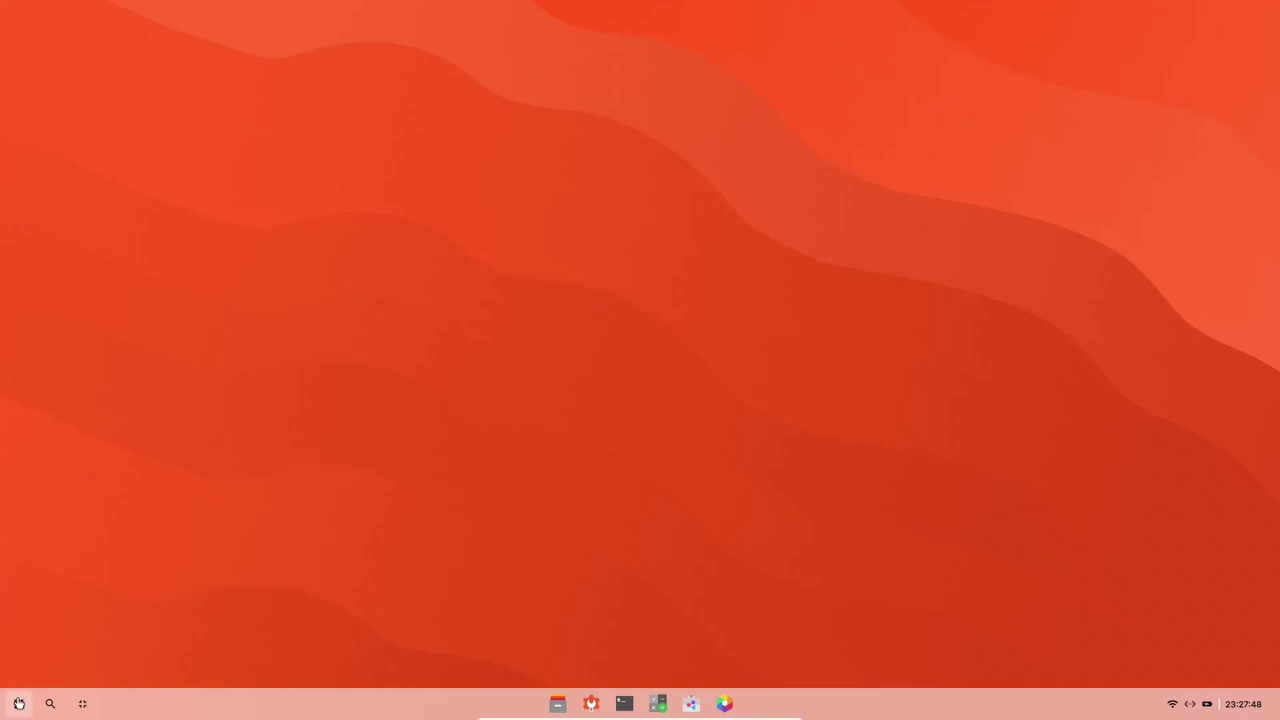
{"action": "left_click", "coordinate": [18, 704]}
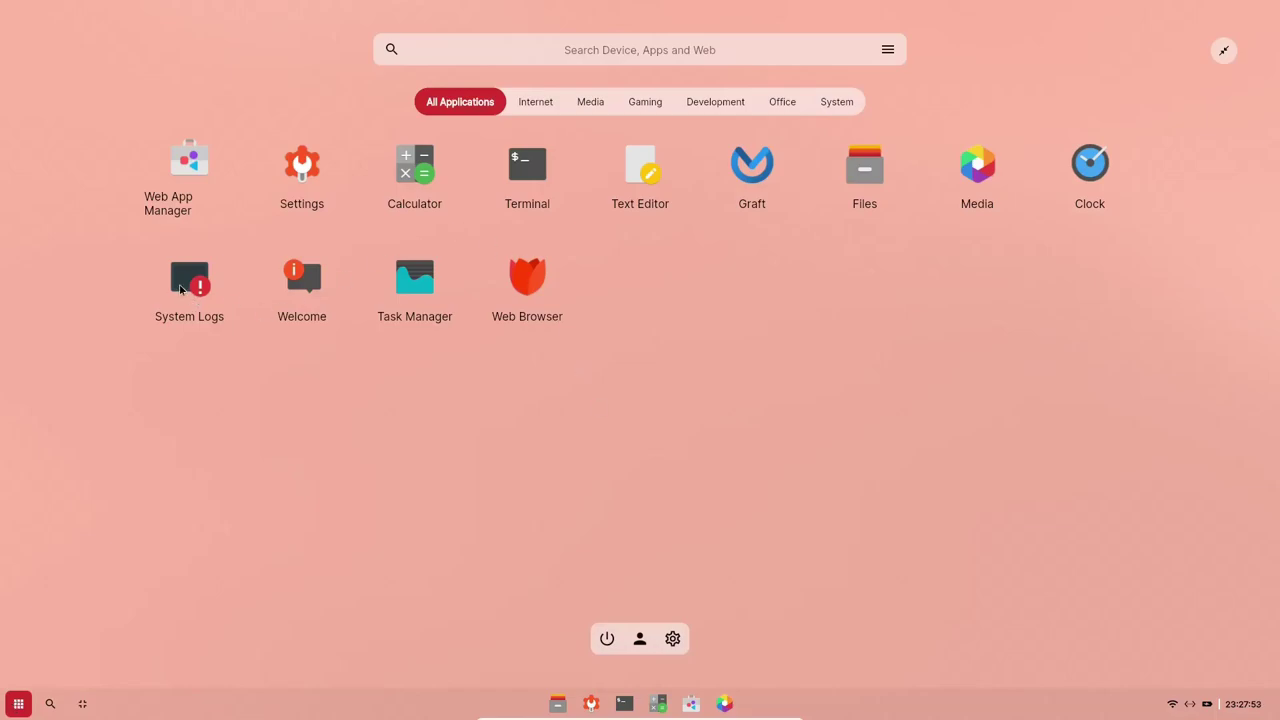
{"action": "left_click", "coordinate": [300, 286]}
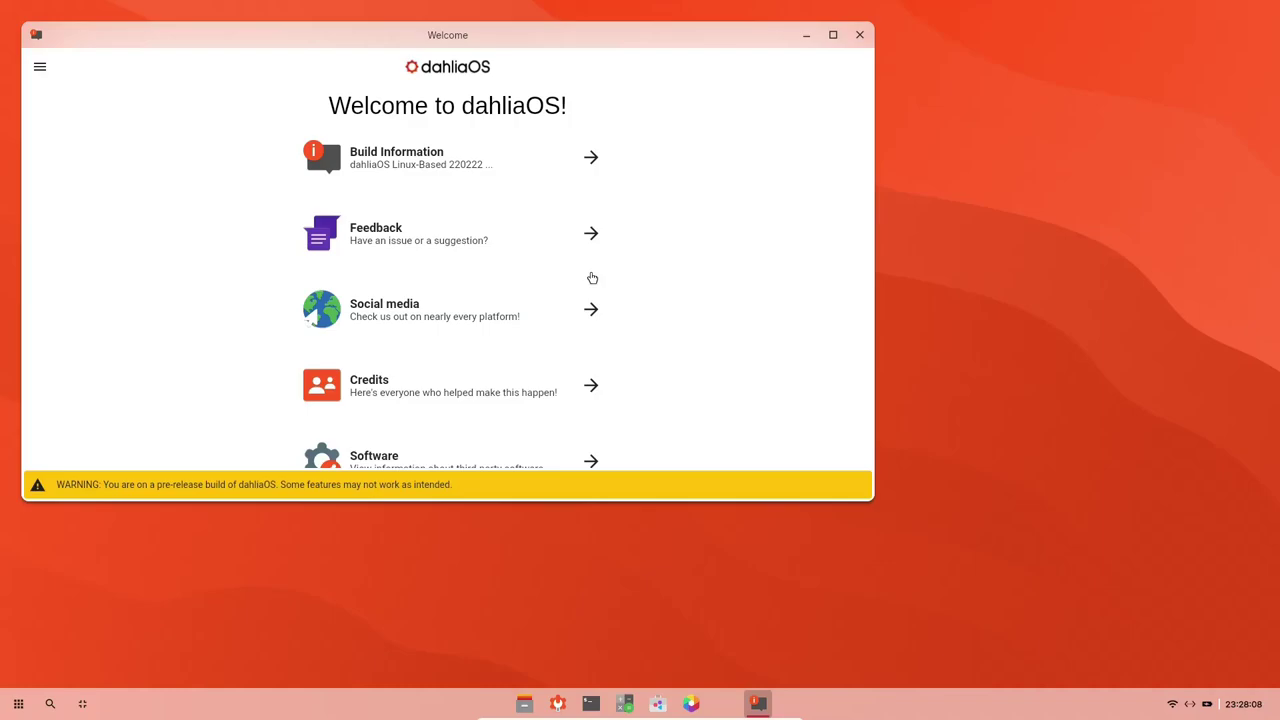
{"action": "scroll", "coordinate": [590, 278], "scroll_direction": "down", "scroll_amount": 2}
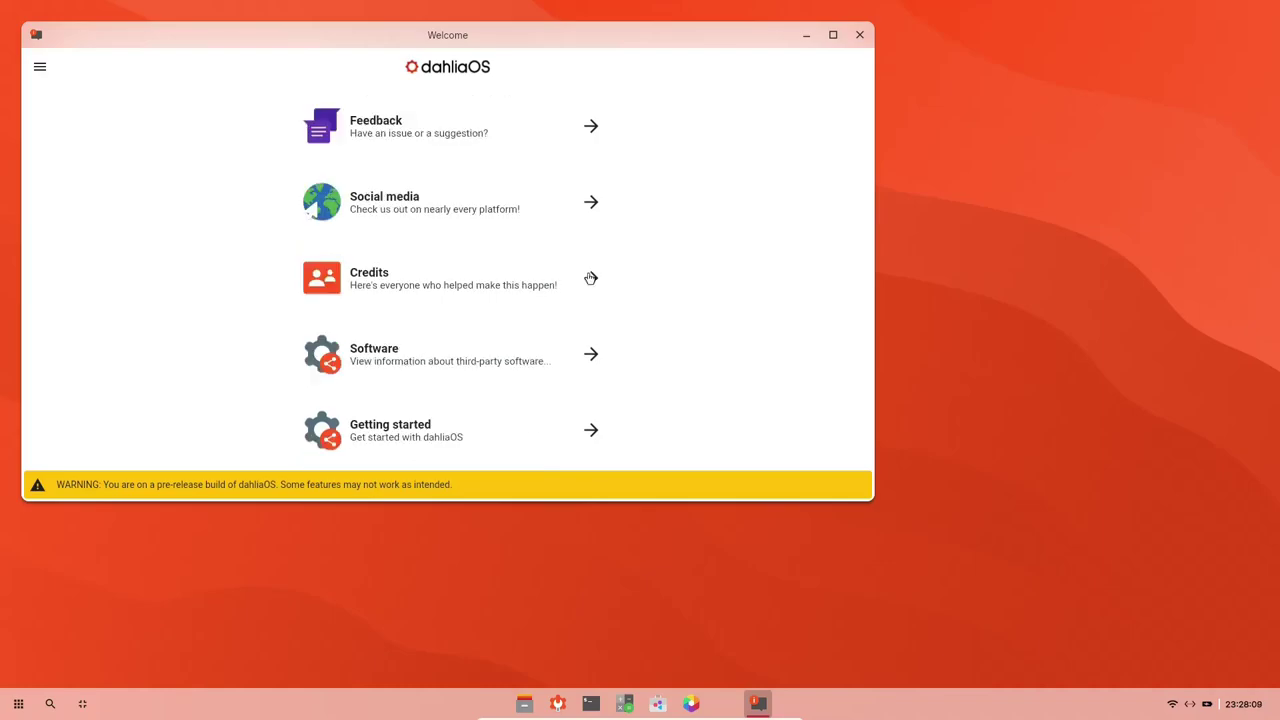
{"action": "left_click", "coordinate": [834, 36]}
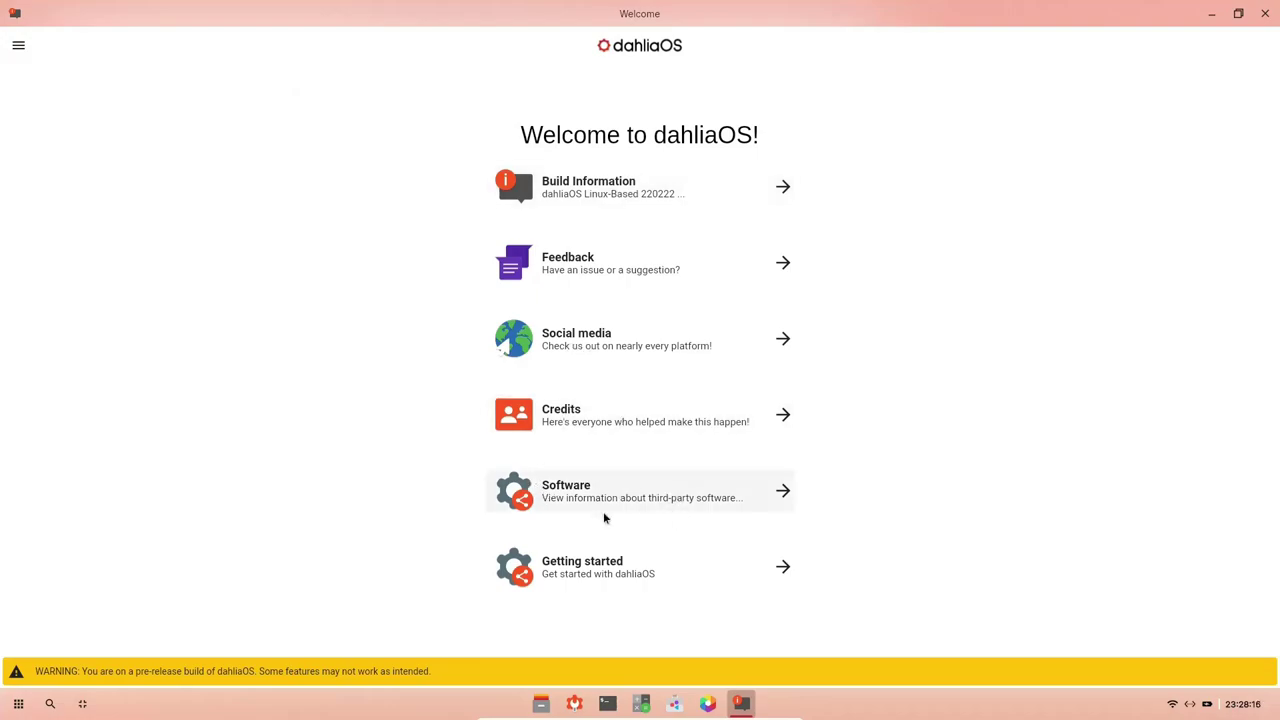
{"action": "left_click", "coordinate": [587, 193]}
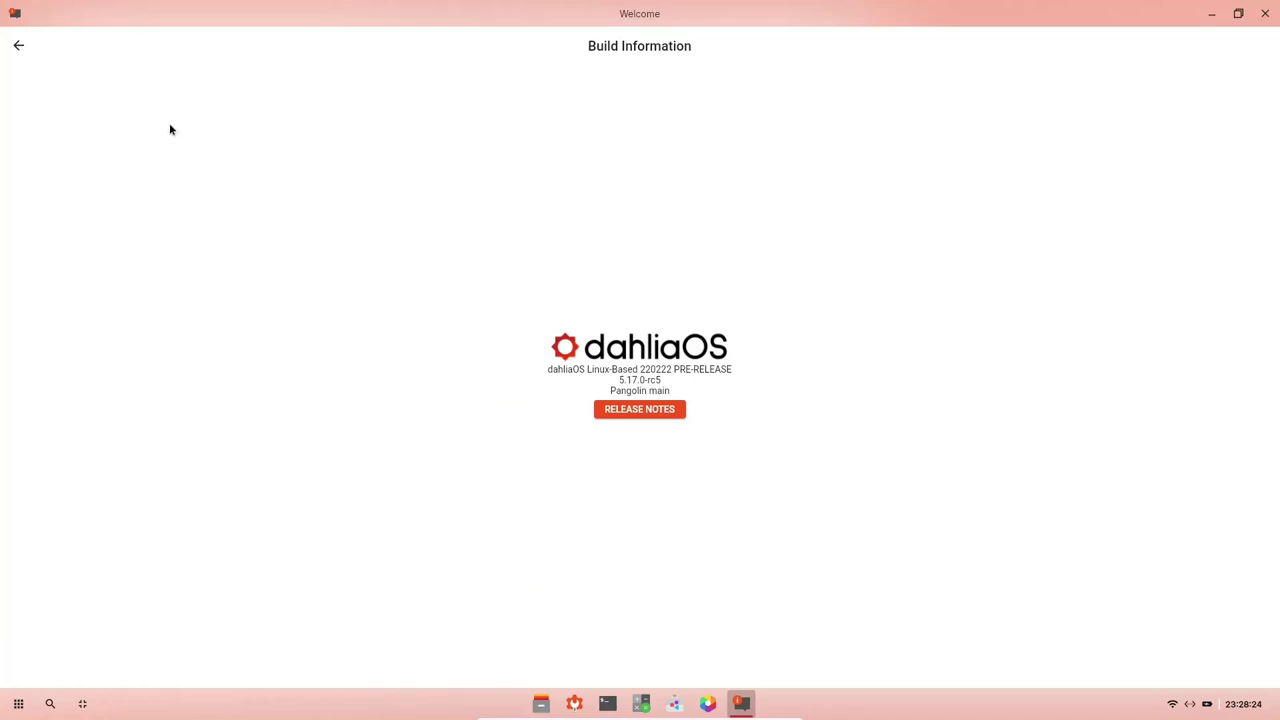
{"action": "left_click", "coordinate": [18, 45]}
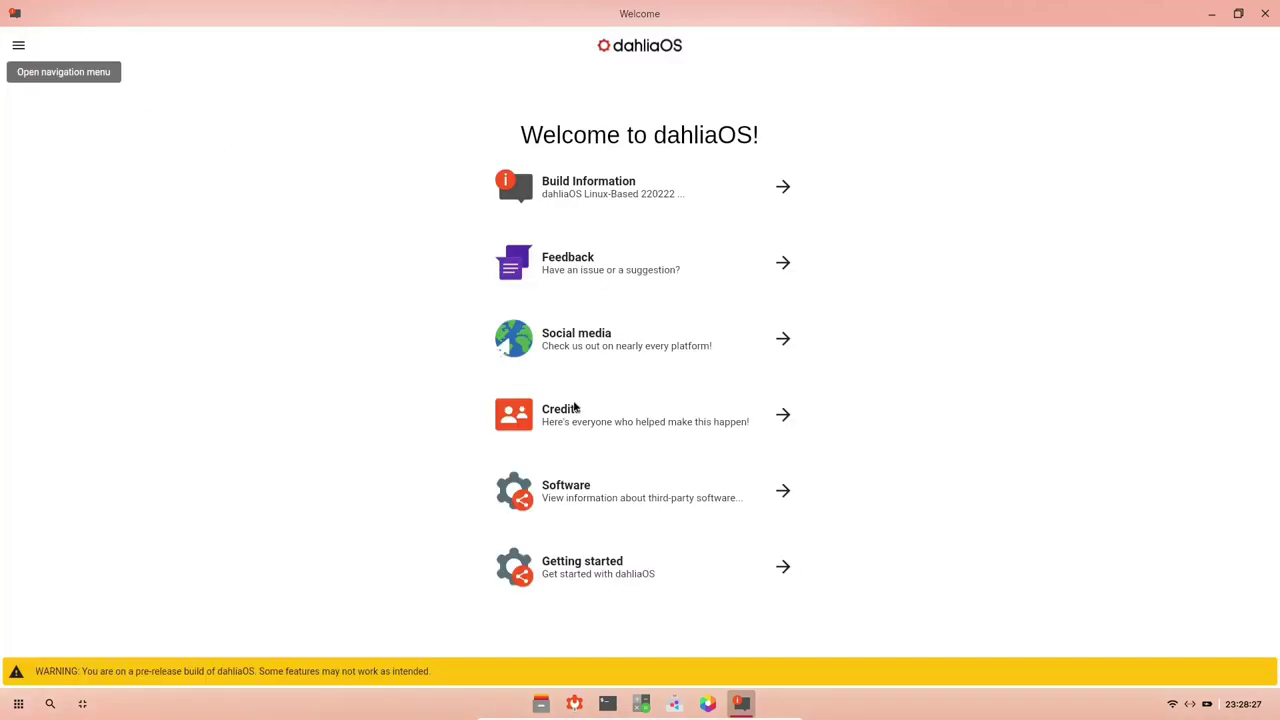
{"action": "left_click", "coordinate": [578, 497]}
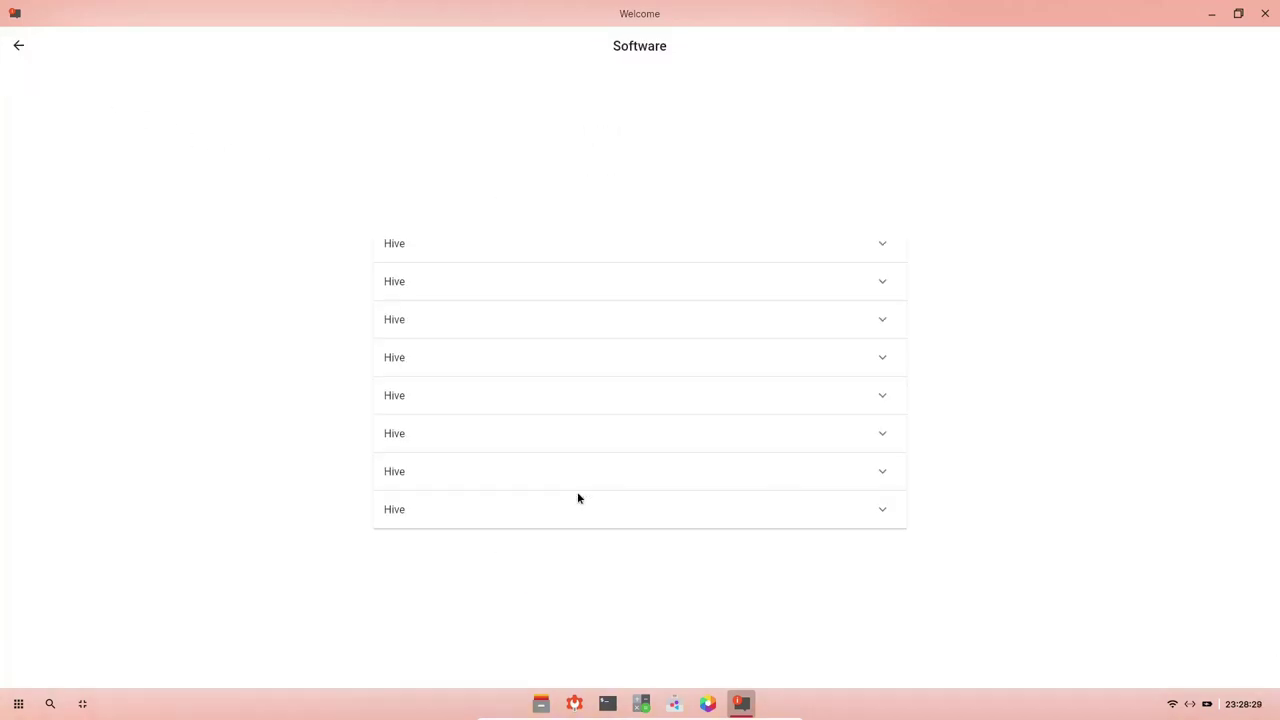
{"action": "left_click", "coordinate": [881, 246]}
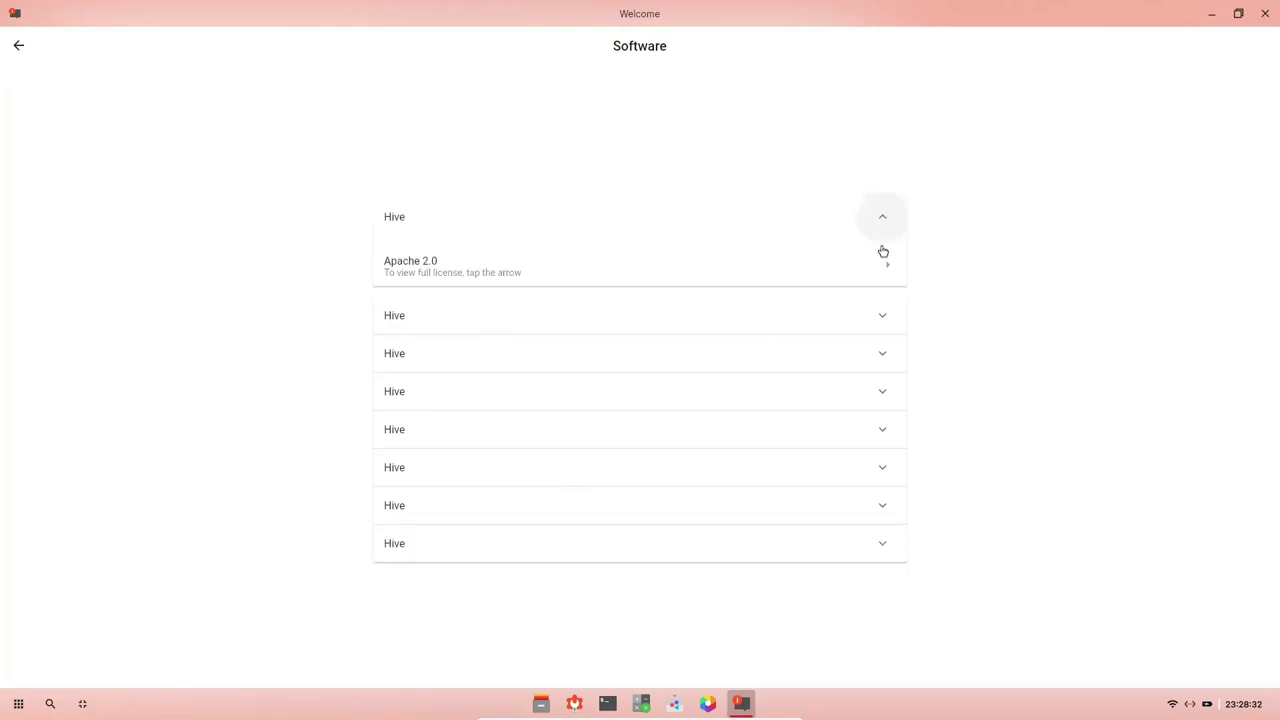
{"action": "left_click", "coordinate": [883, 218]}
{"action": "left_click", "coordinate": [877, 295]}
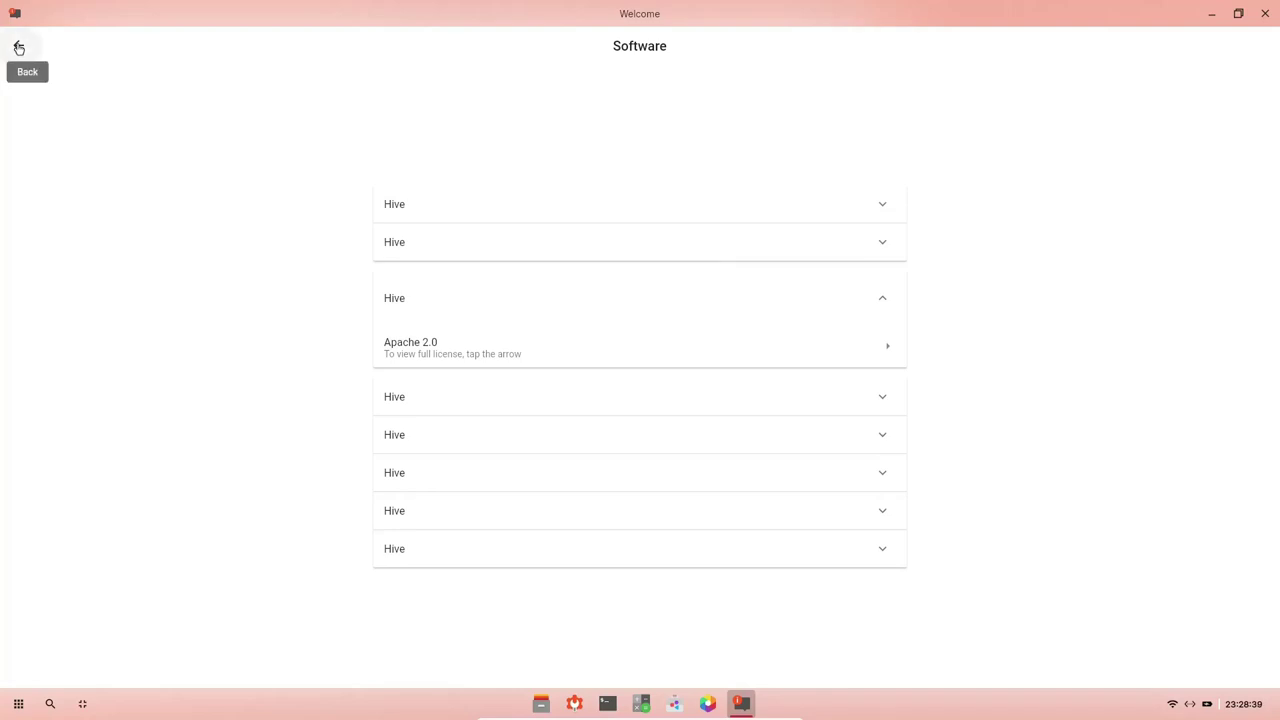
{"action": "left_click", "coordinate": [18, 47]}
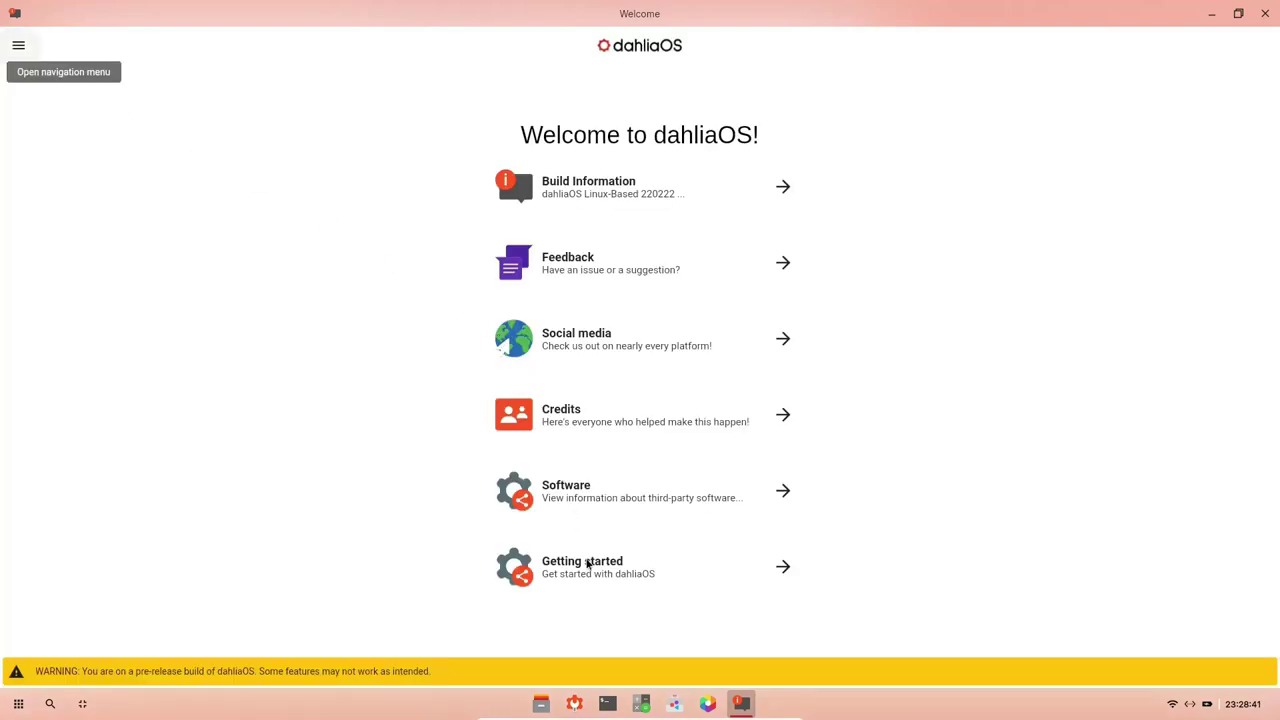
{"action": "left_click", "coordinate": [1266, 14]}
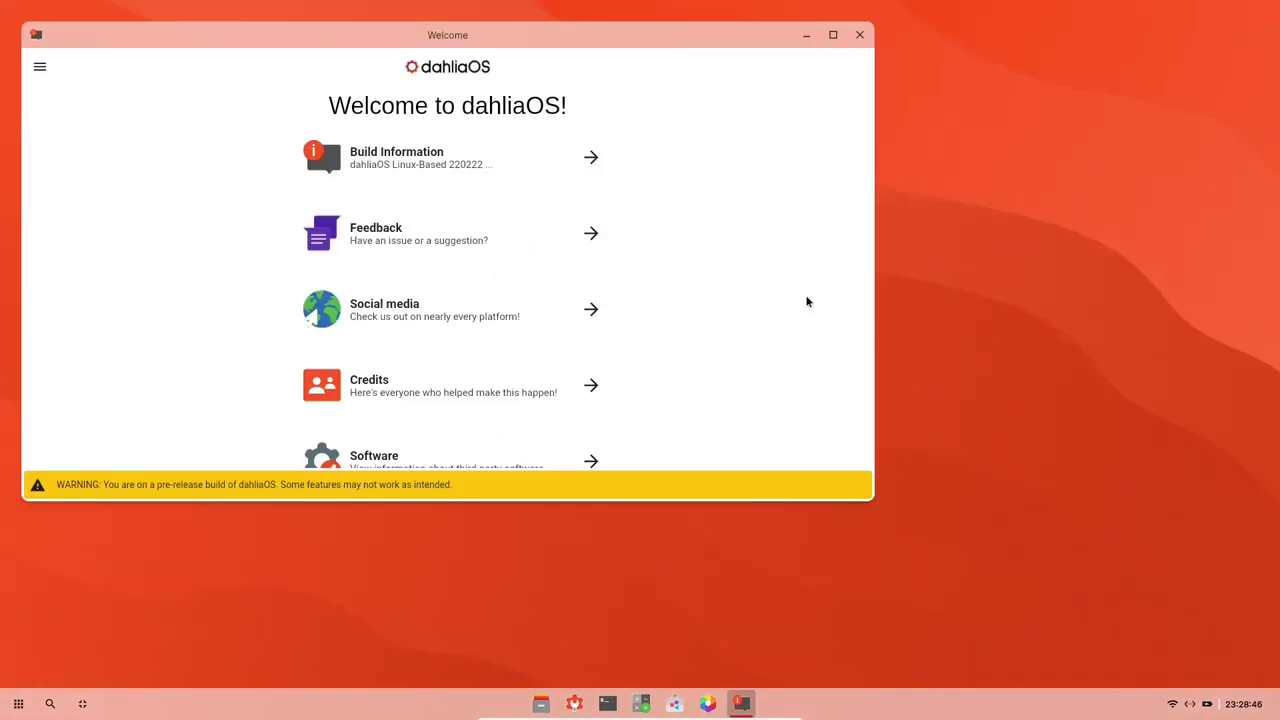
{"action": "left_click", "coordinate": [861, 37]}
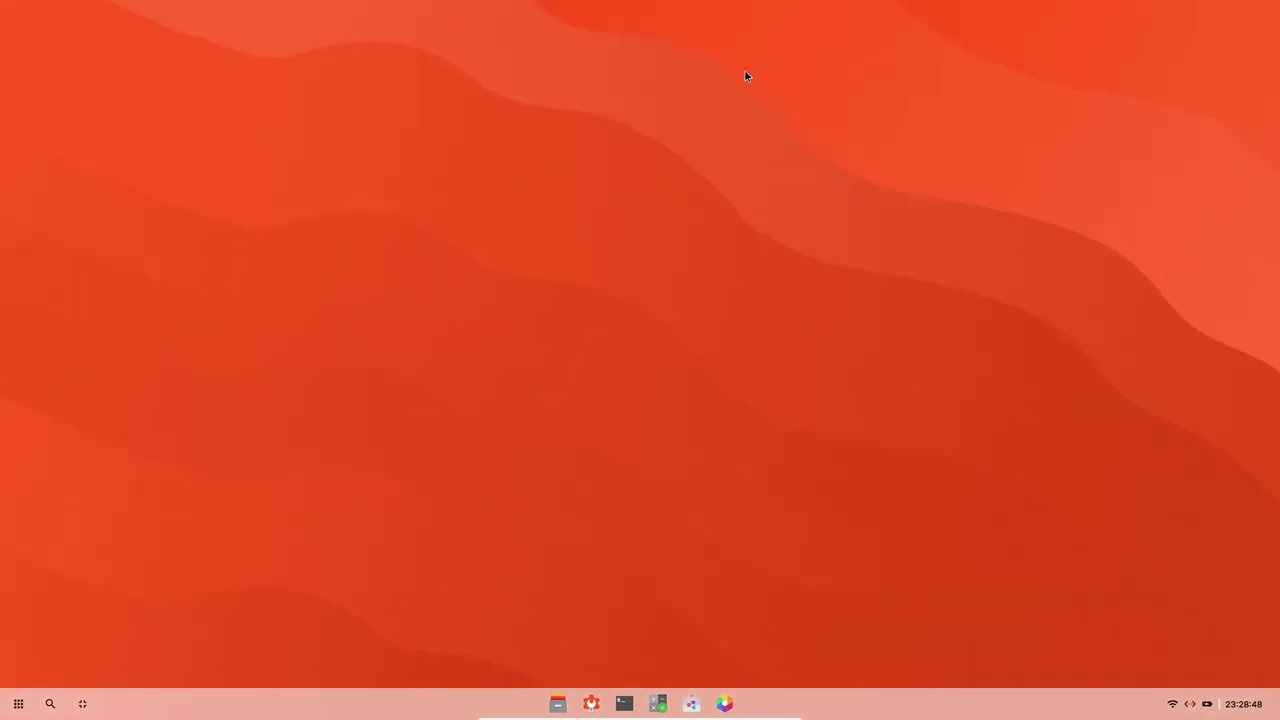